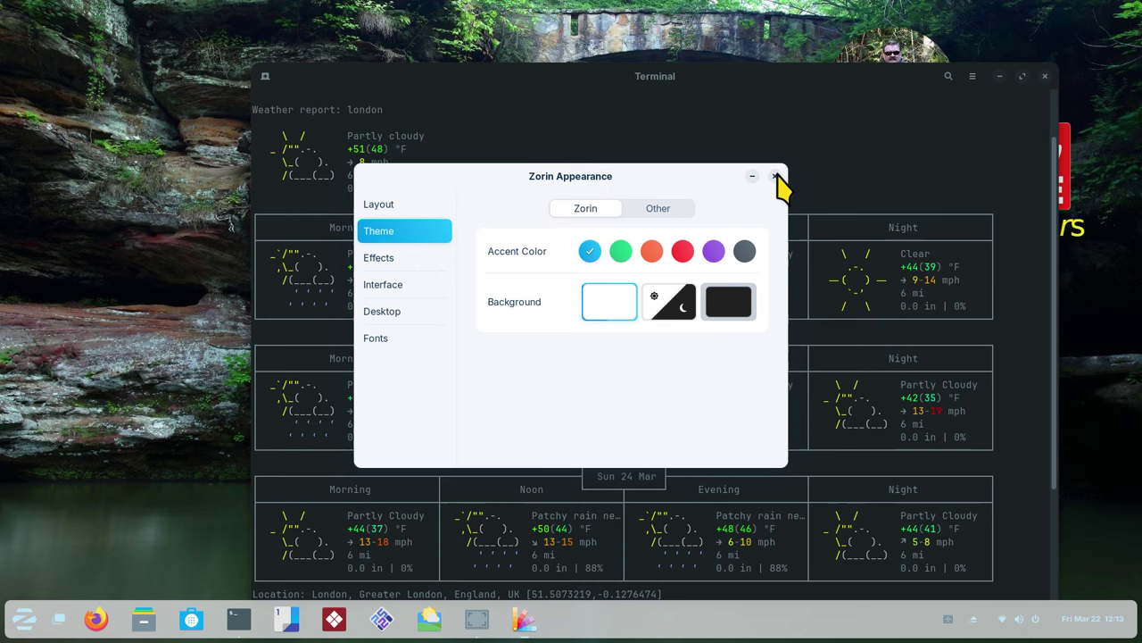
Close the Terminal window and open the scripts folder inside Documents in the file manager.
left_click(1046, 76)
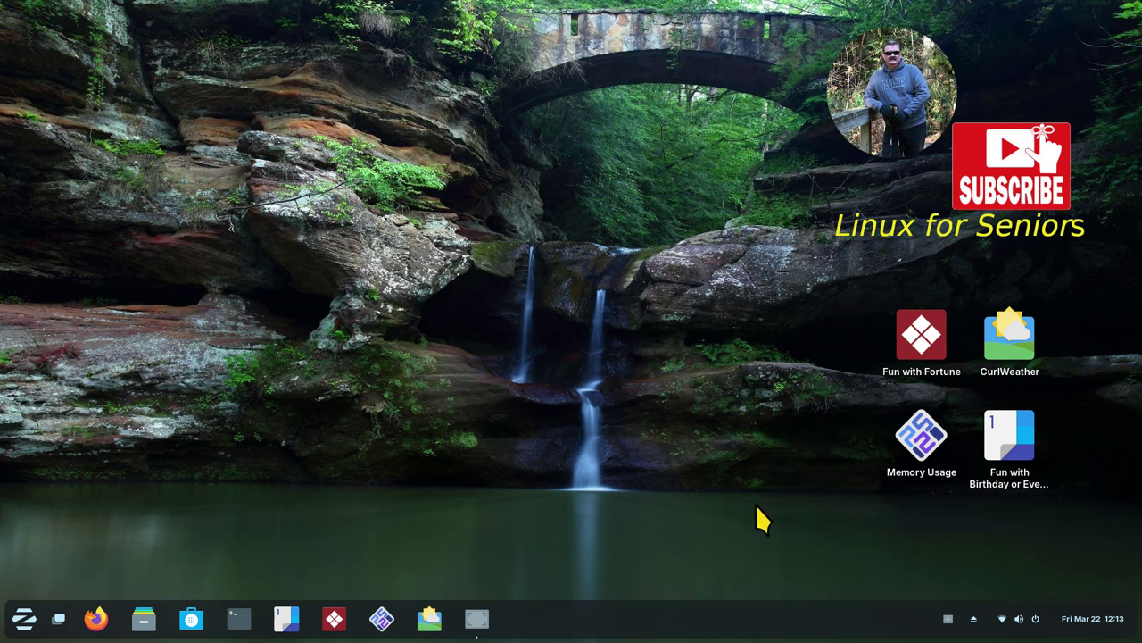
left_click(148, 619)
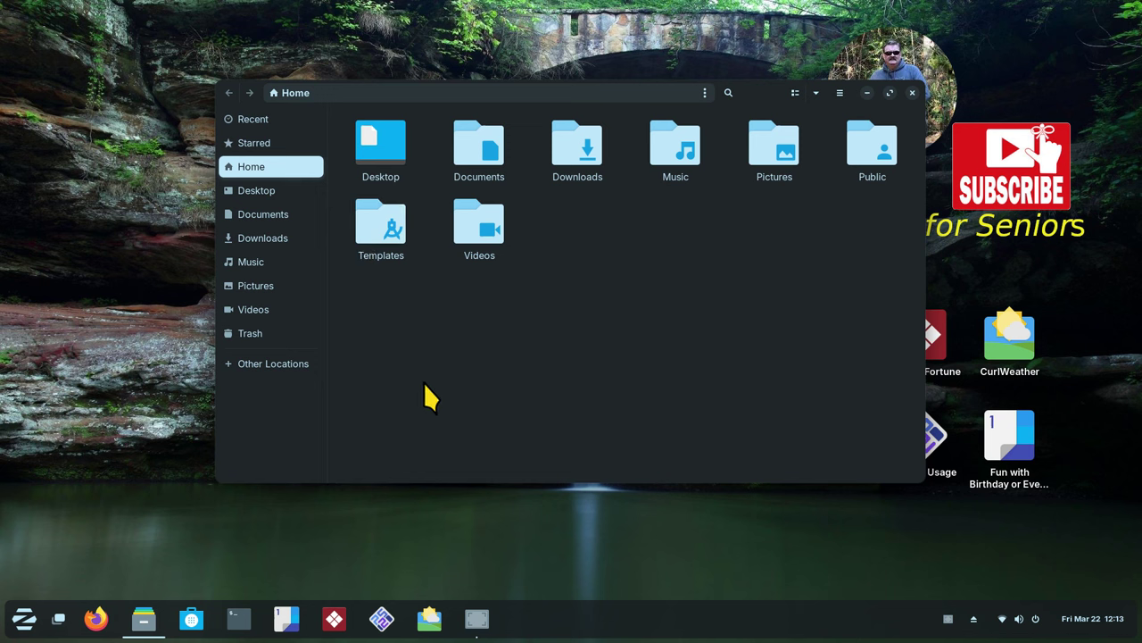
key("ctrl+l")
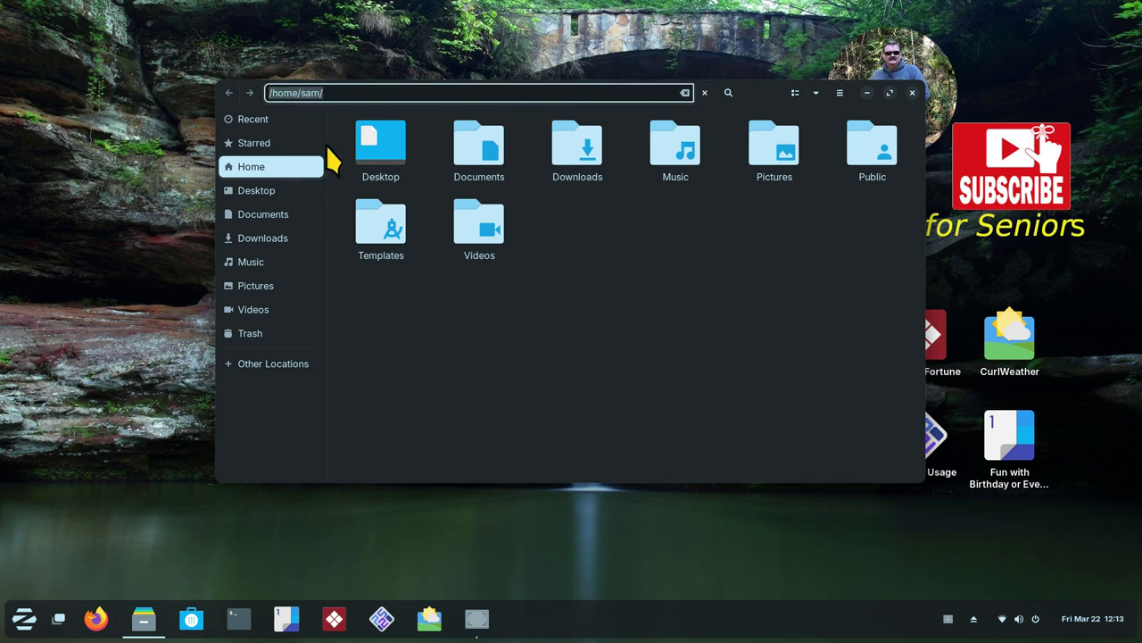
left_click(284, 215)
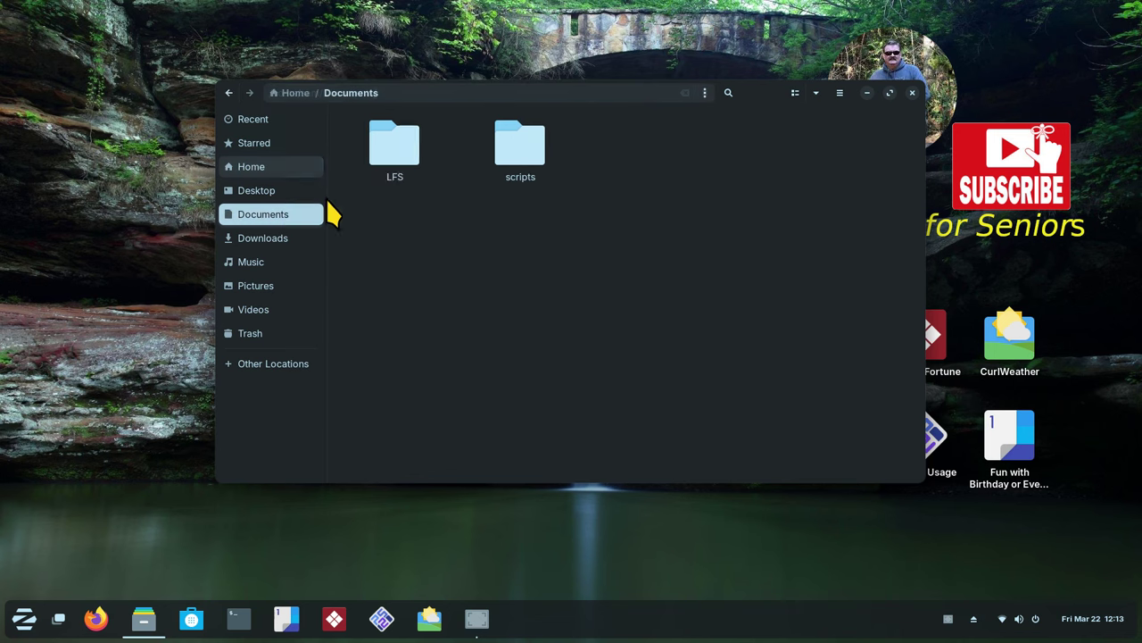
left_click(522, 151)
double_click(523, 151)
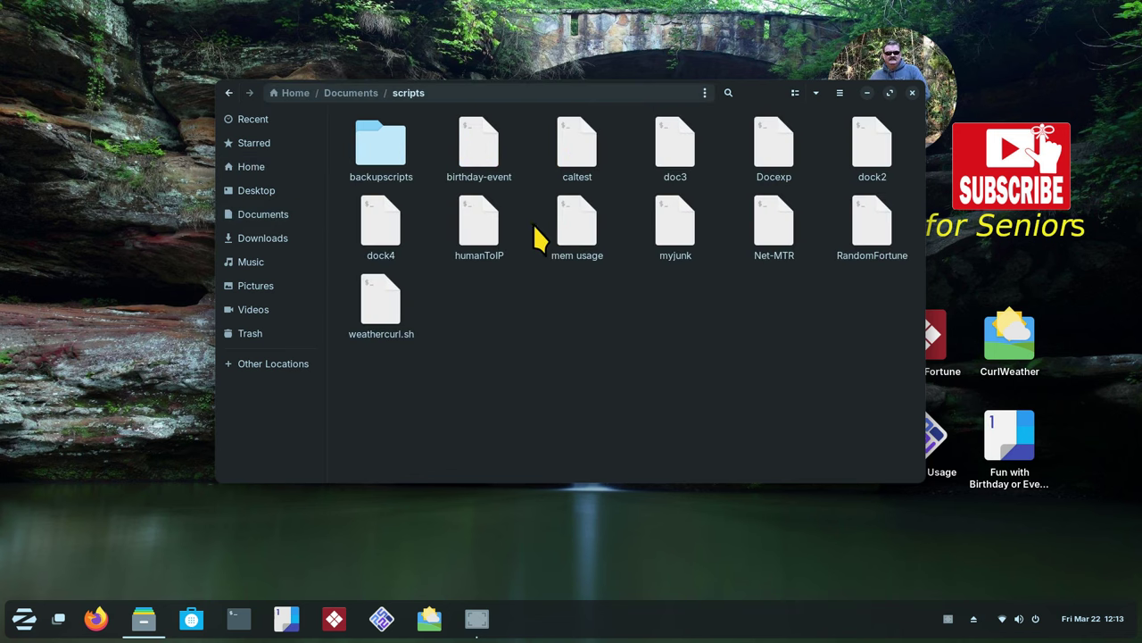
Locate the birthday-event, mem usage, RandomFortune and weathercurl.sh scripts by selecting each in turn.
left_click(473, 134)
left_click(582, 240)
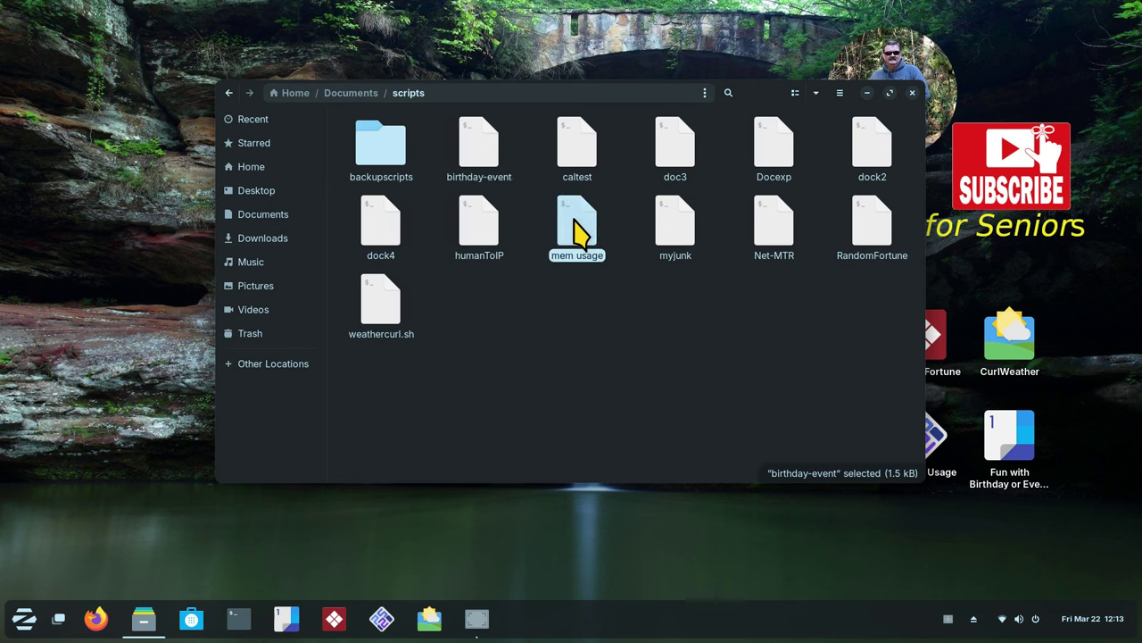
left_click(872, 234)
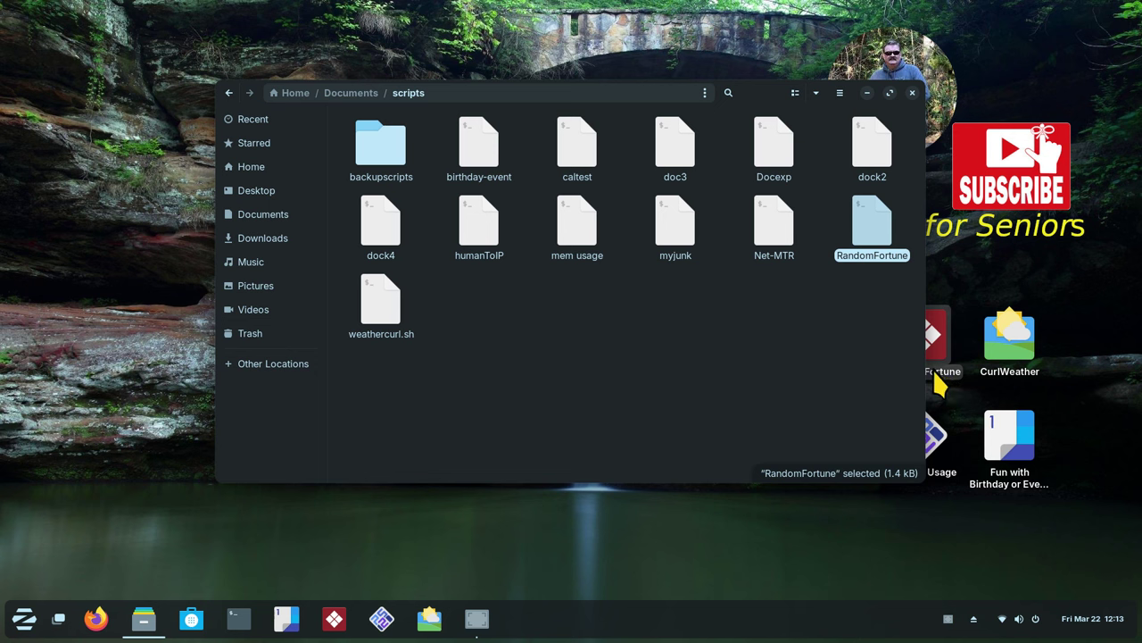
left_click(391, 308)
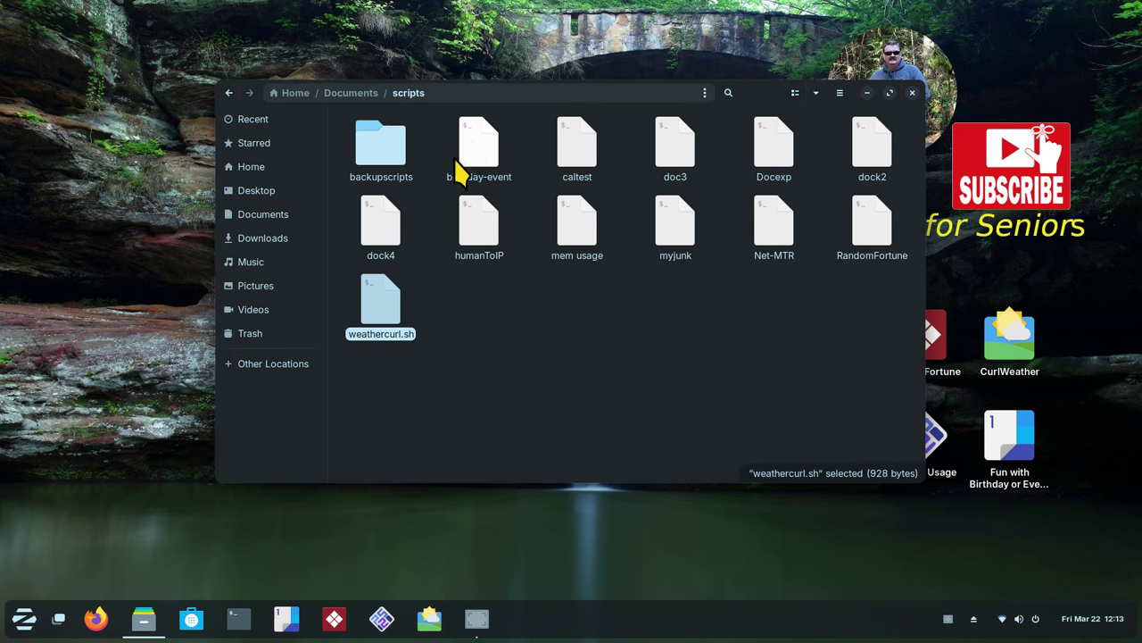
right_click(402, 314)
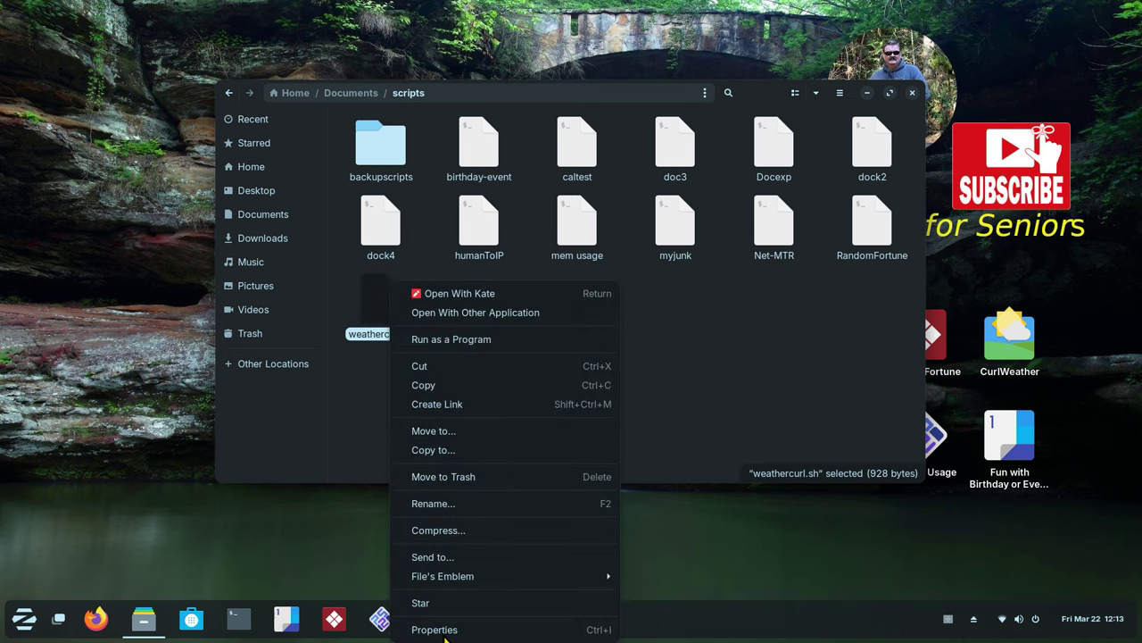
key("Escape")
Check the permissions in the birthday-event script's properties, including whether it may be executed as a program.
right_click(489, 144)
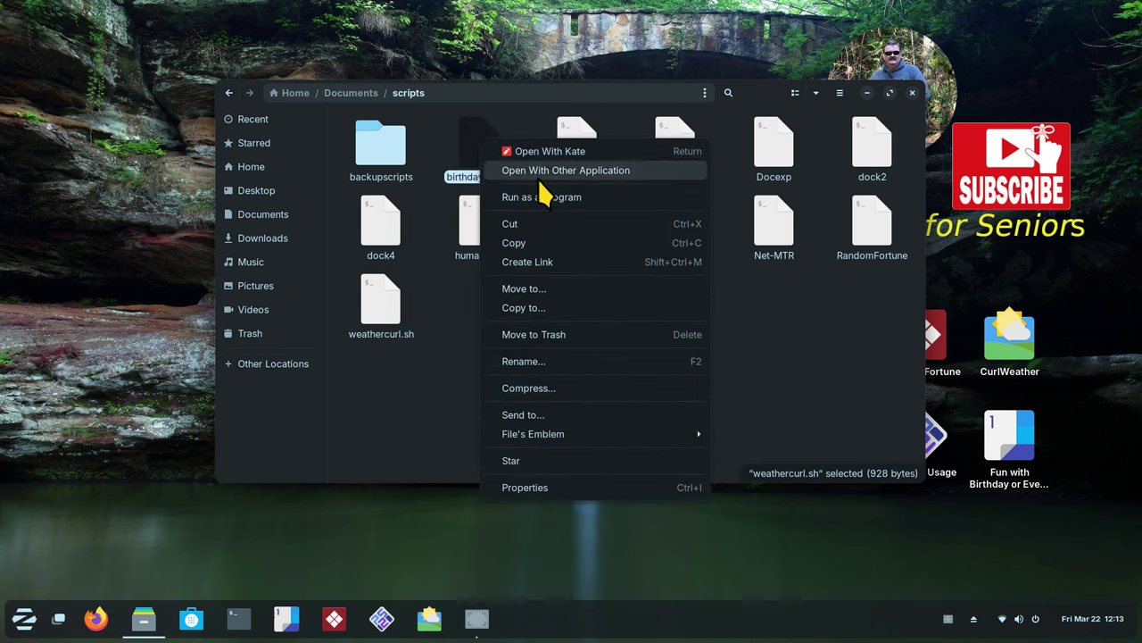
left_click(530, 492)
left_click(559, 172)
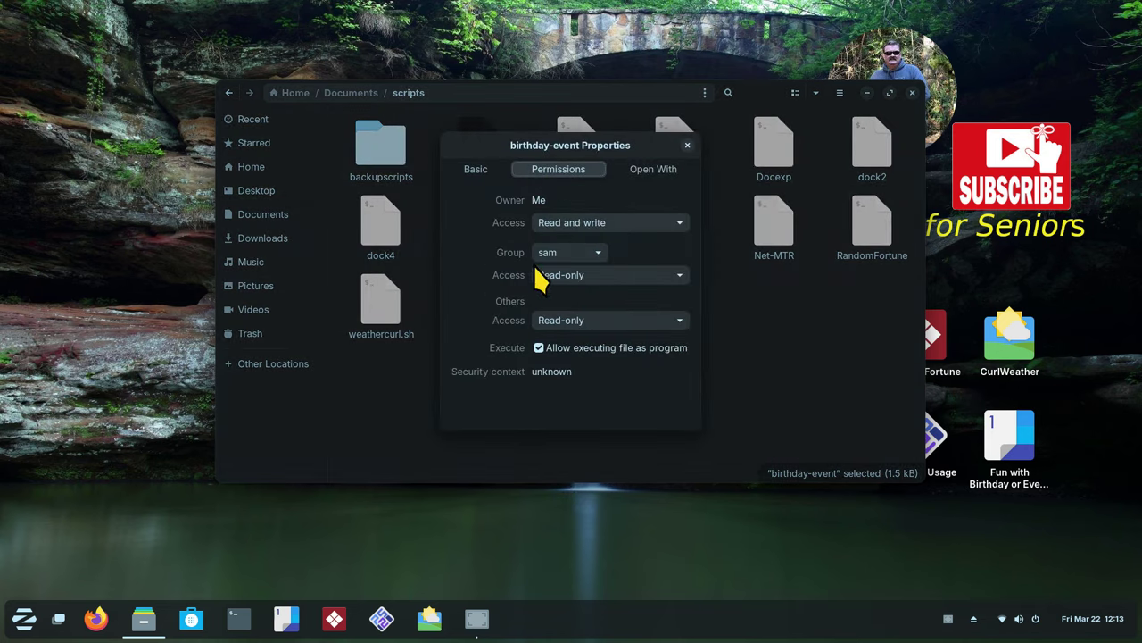
left_click(688, 144)
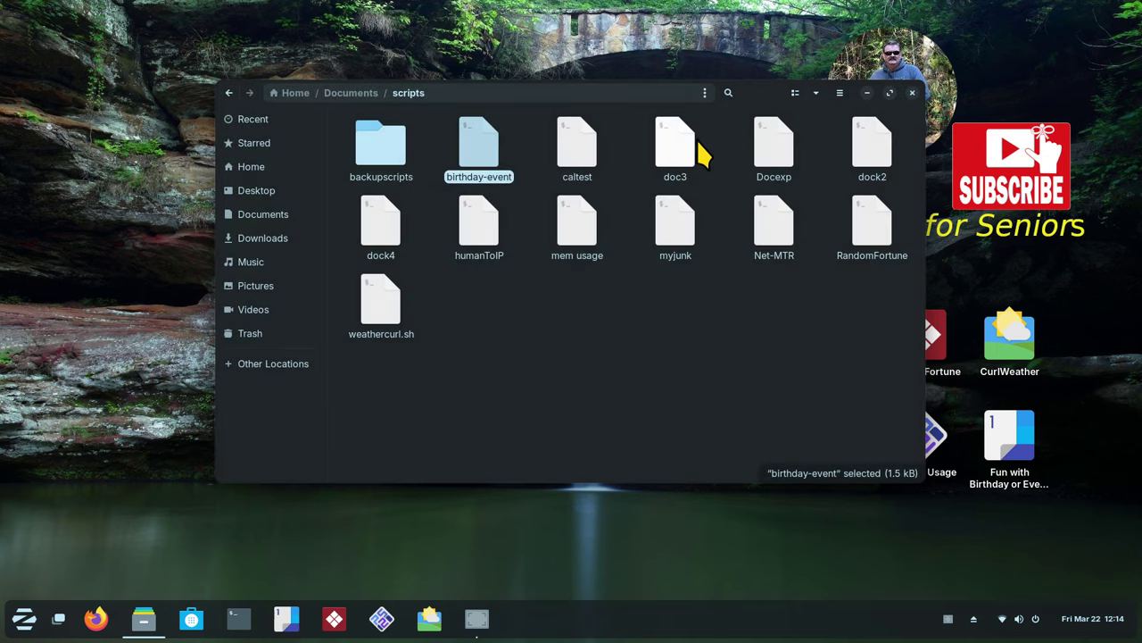
Move the file manager window clear of the desktop launchers and open the Desktop folder from Home.
left_click_drag(762, 88, 620, 50)
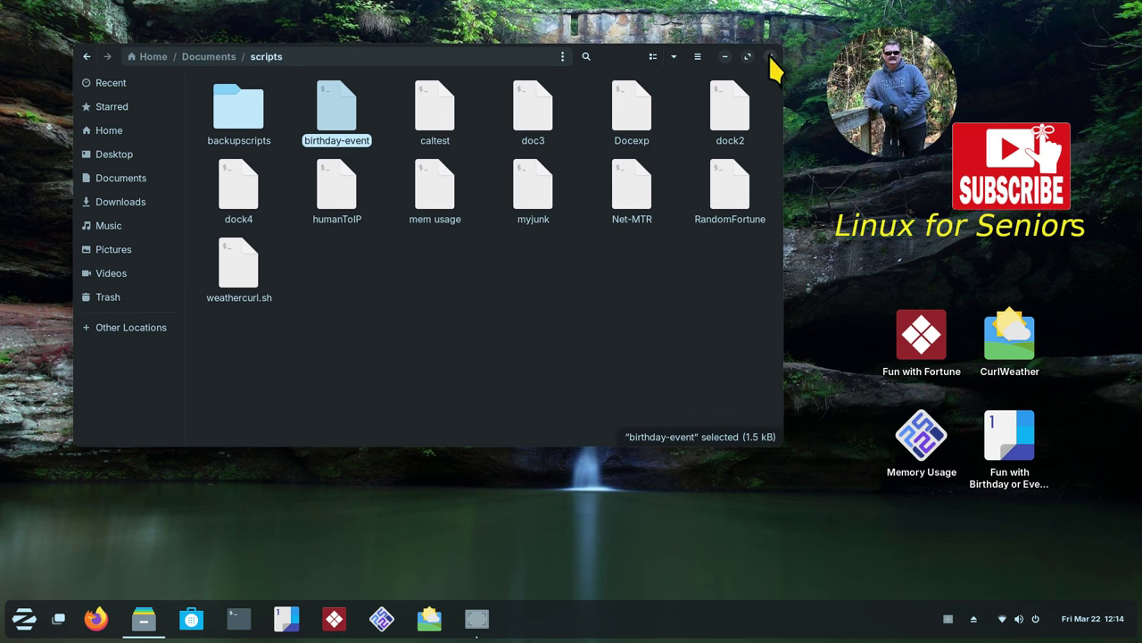
left_click(132, 132)
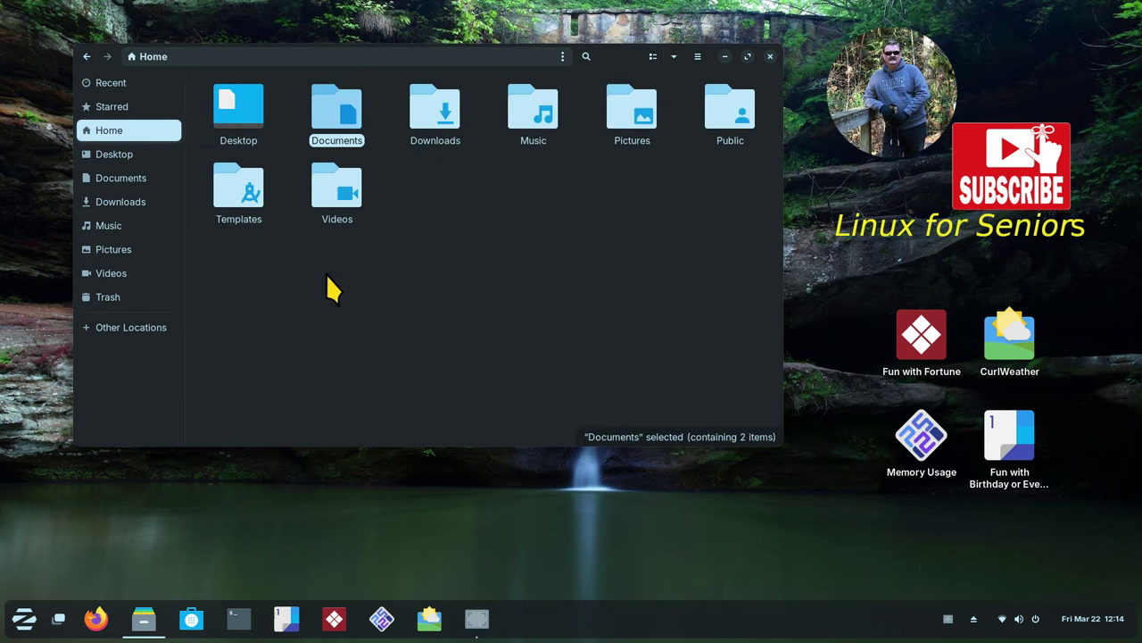
double_click(237, 112)
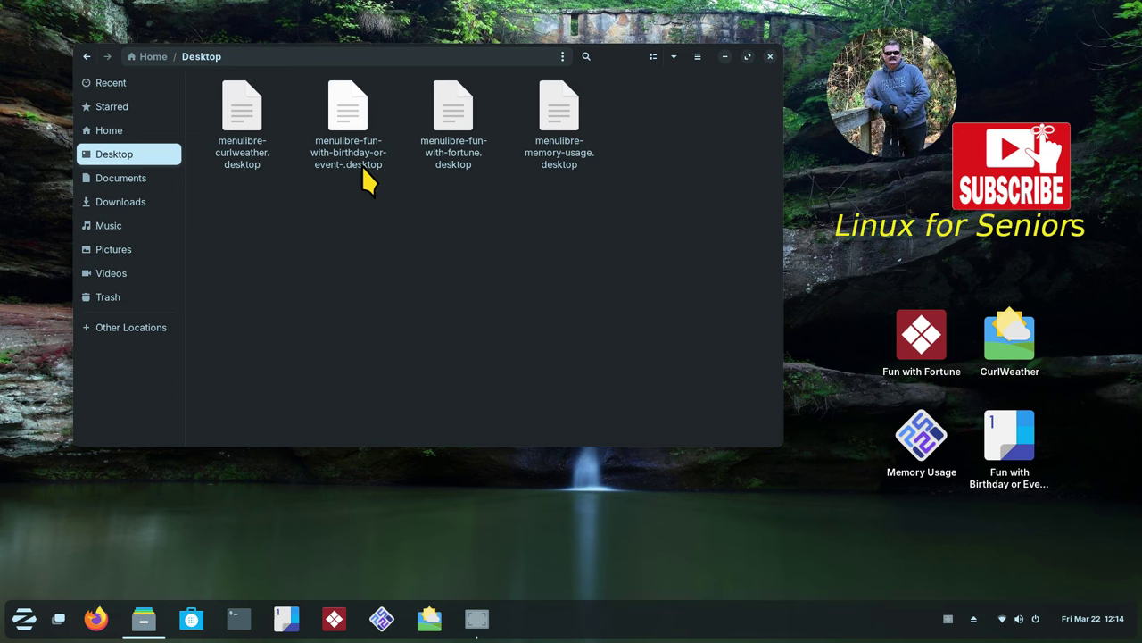
View menulibre-fun-with-birthday-or-event-.desktop and menulibre-memory-usage.desktop in the text editor, closing each file and finally the file manager.
double_click(347, 121)
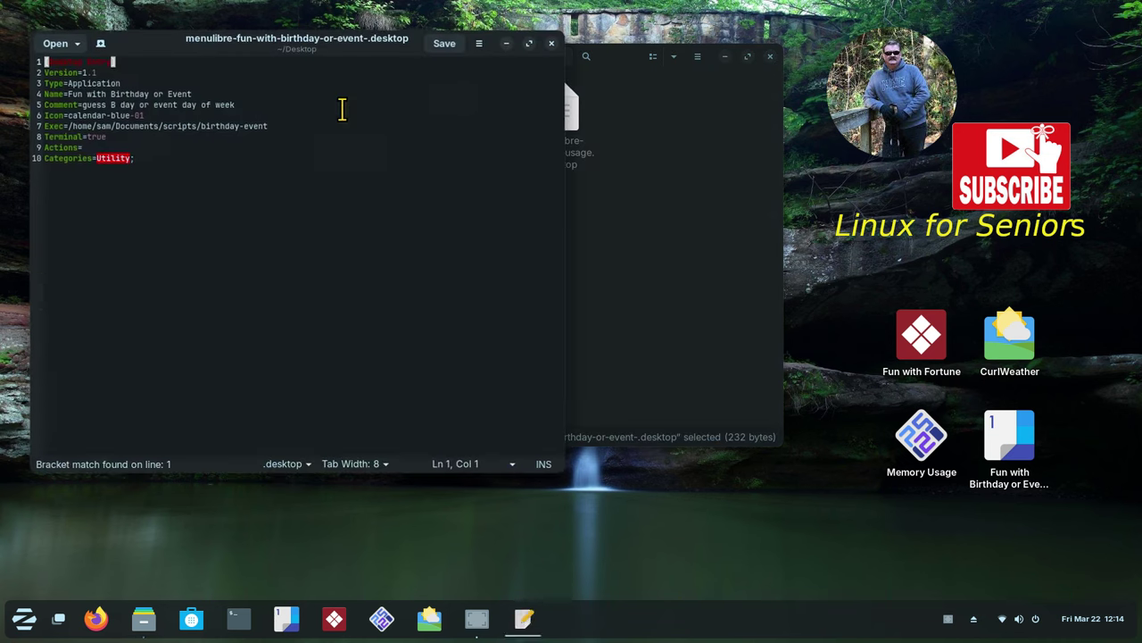
left_click(552, 44)
double_click(571, 106)
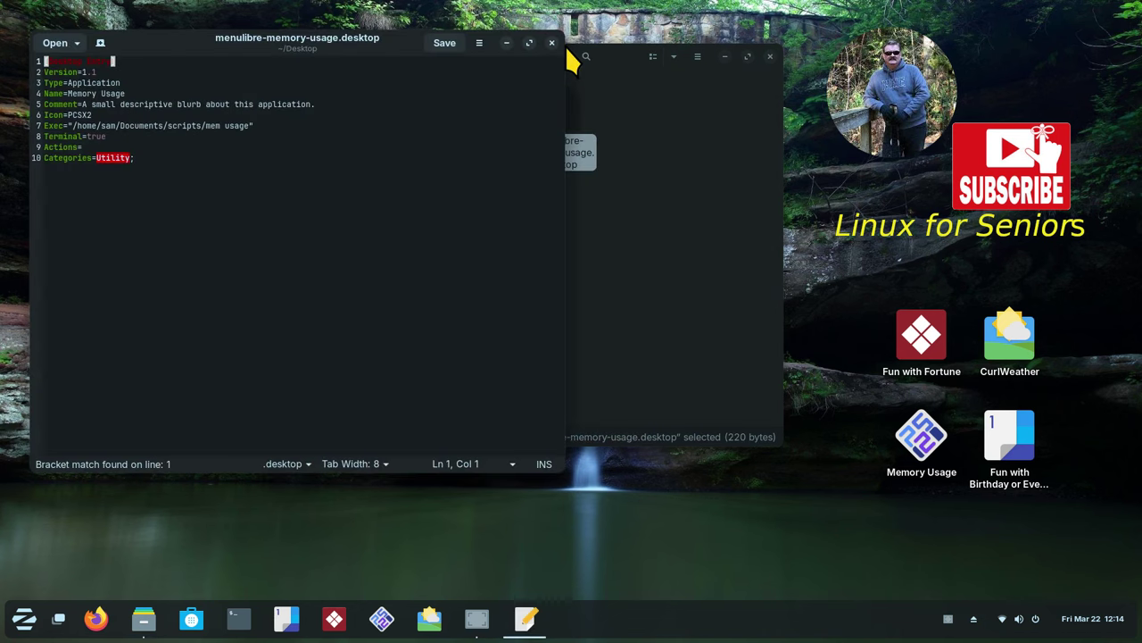
left_click(552, 43)
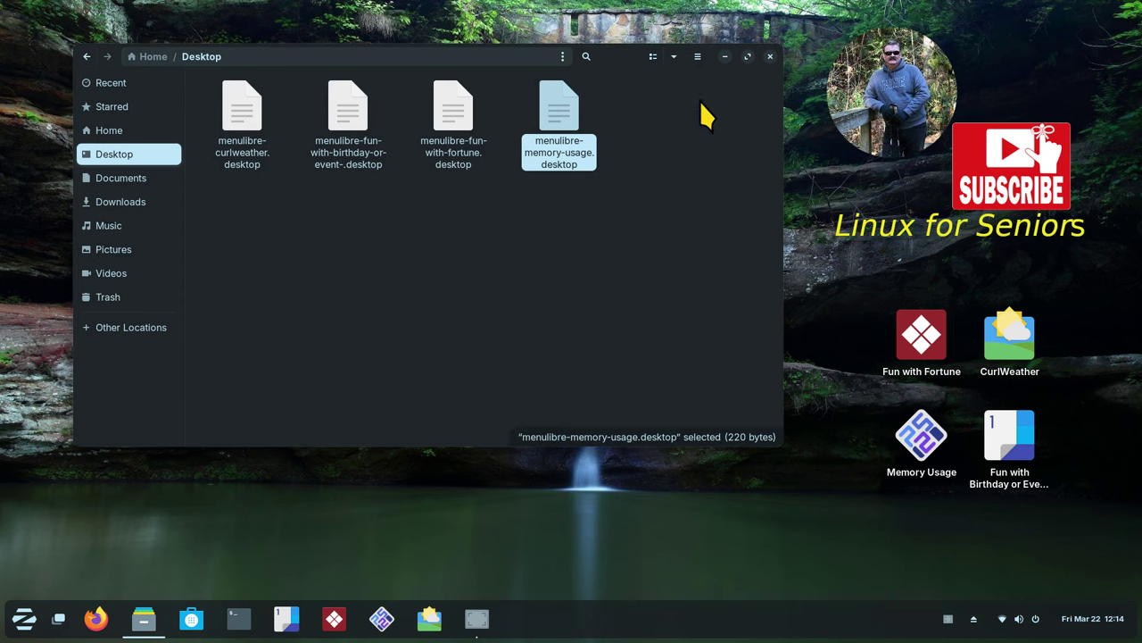
left_click(771, 56)
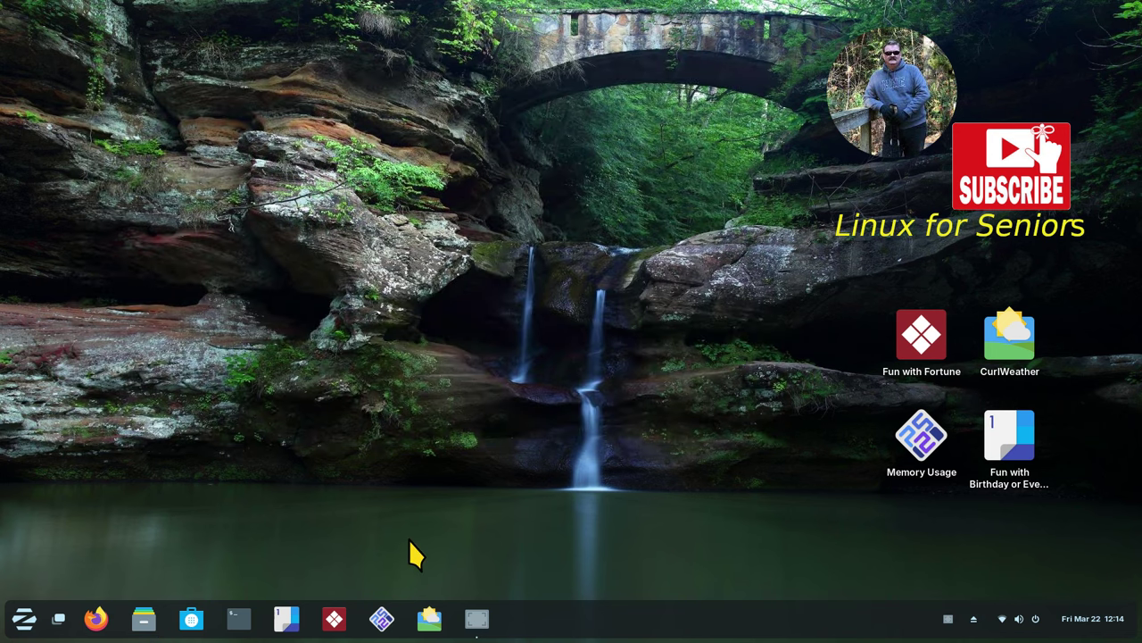
Launch Fun with Birthday or Event from the Accessories applications to test it, and close its terminal window.
left_click(24, 623)
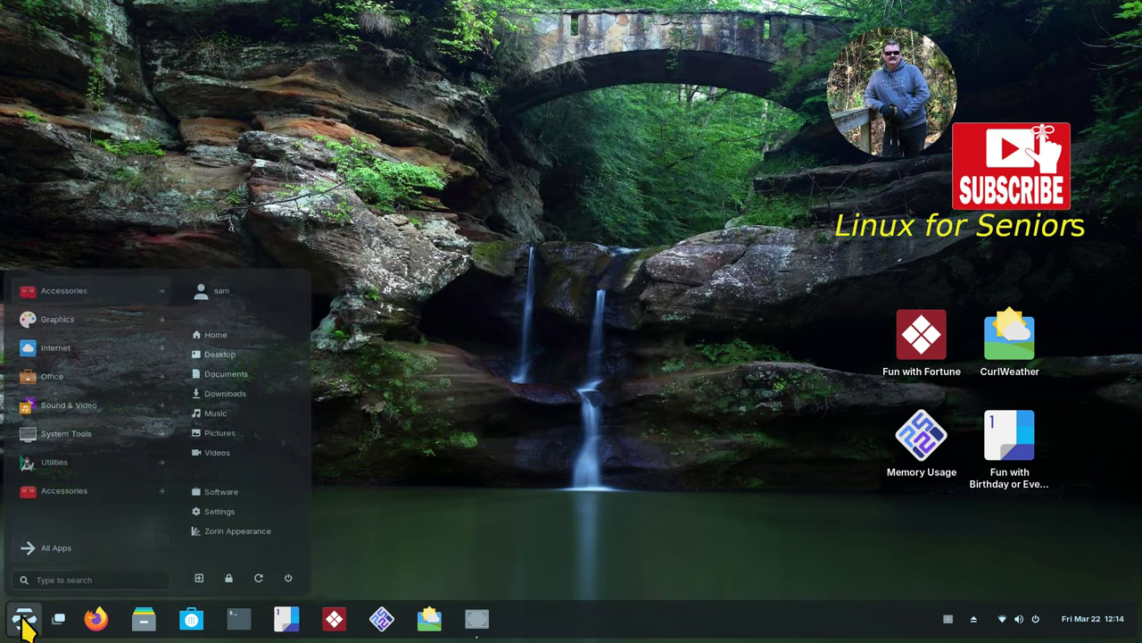
left_click(61, 295)
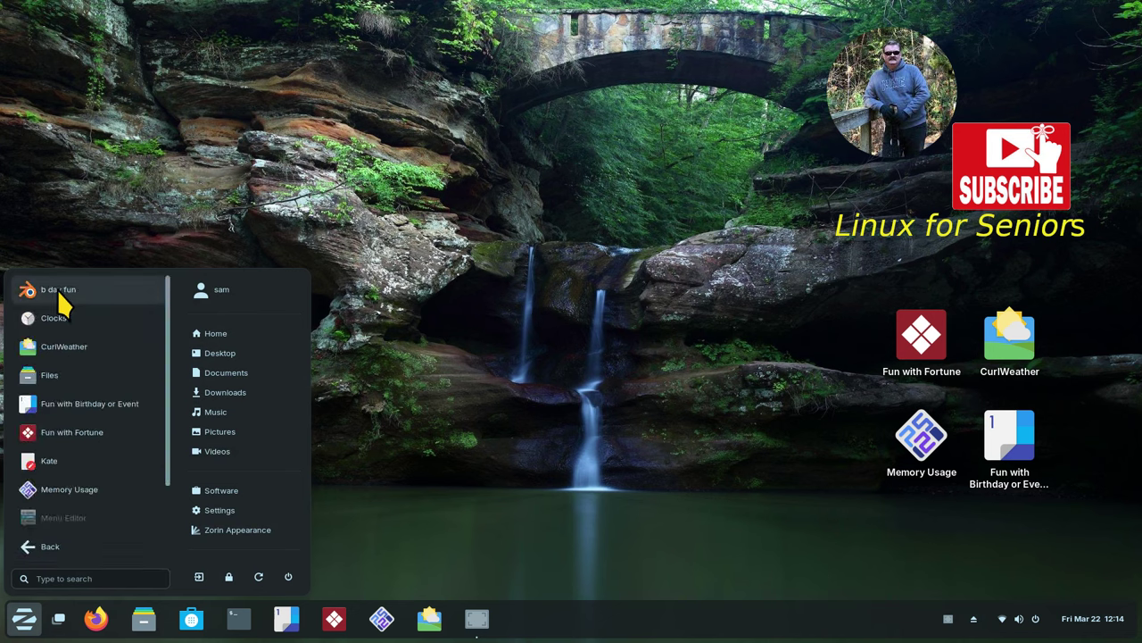
left_click(75, 405)
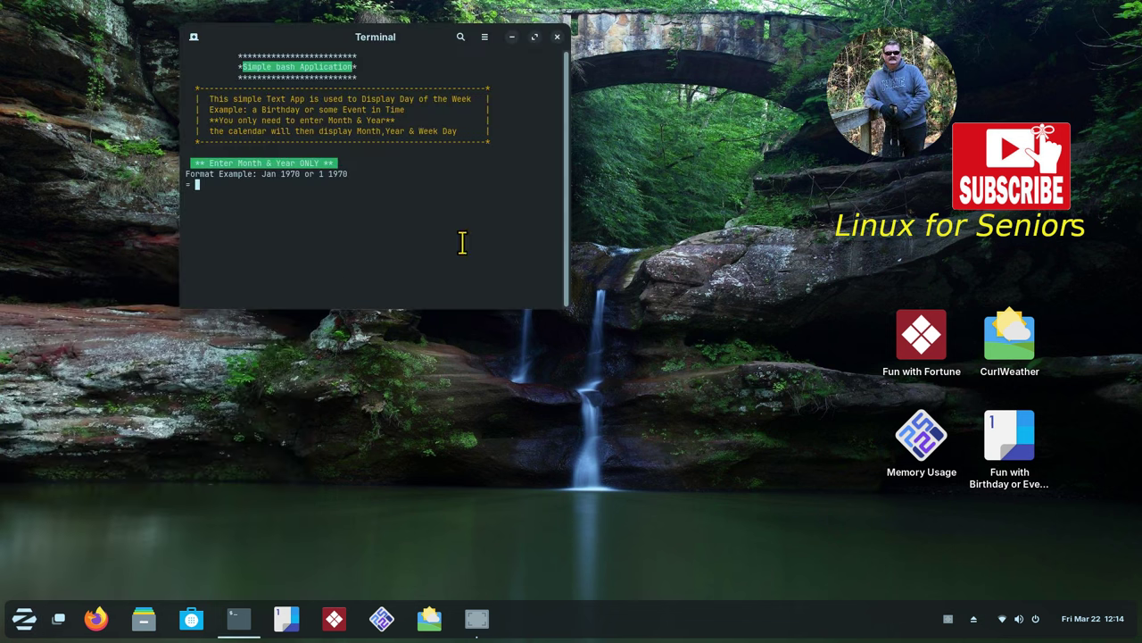
left_click(557, 36)
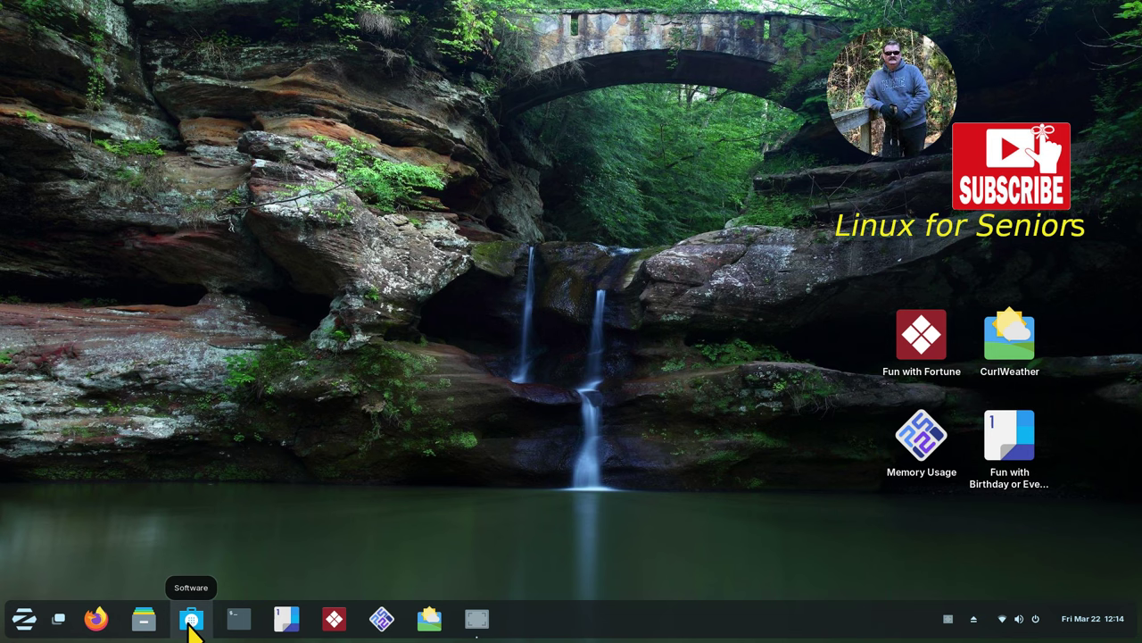
Switch to the Software store and search for "menu editor".
left_click(192, 623)
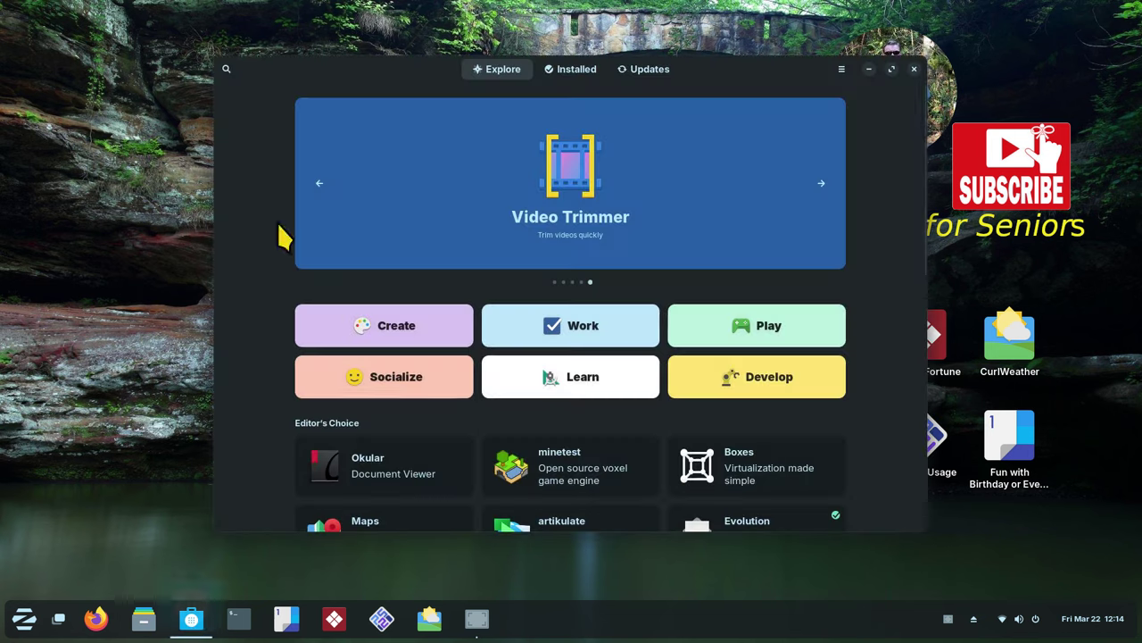
left_click(227, 71)
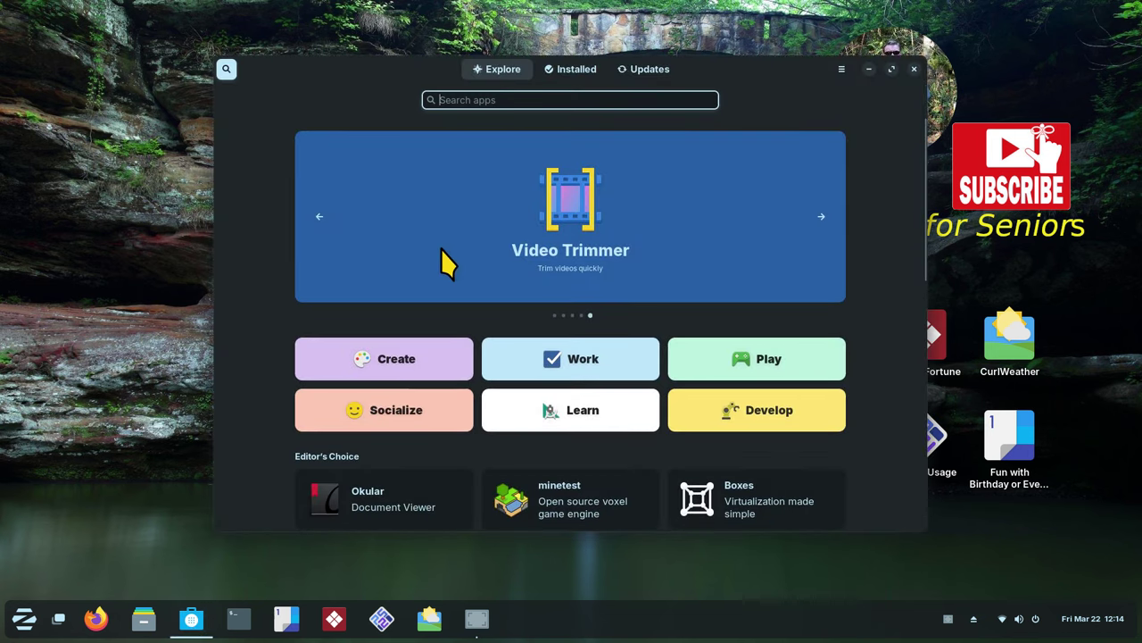
type("menu edi")
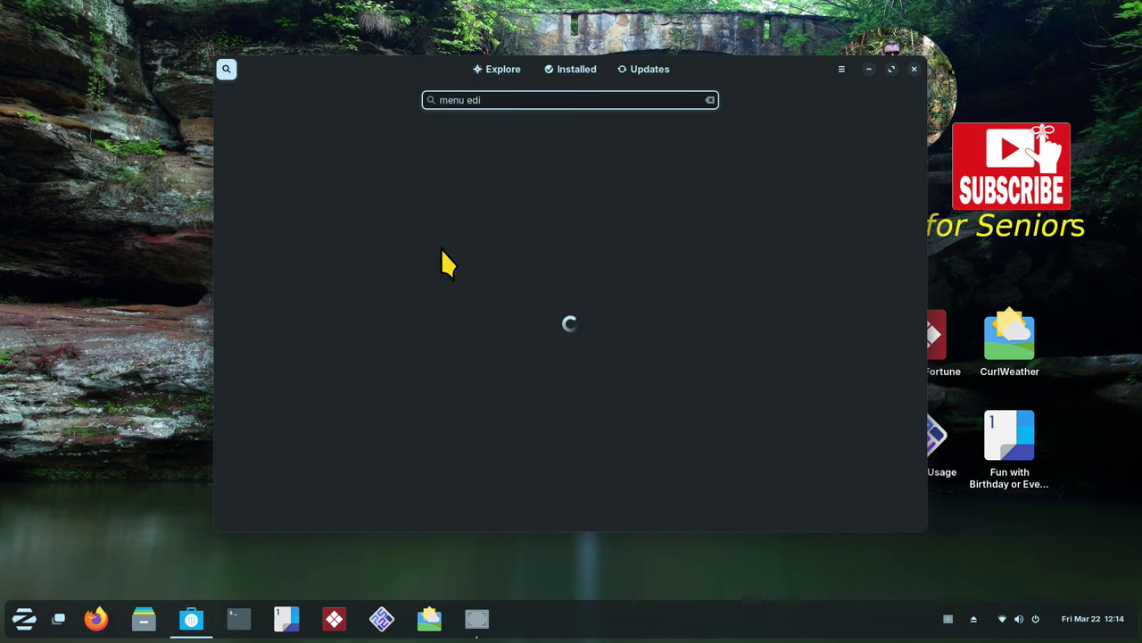
type("tor")
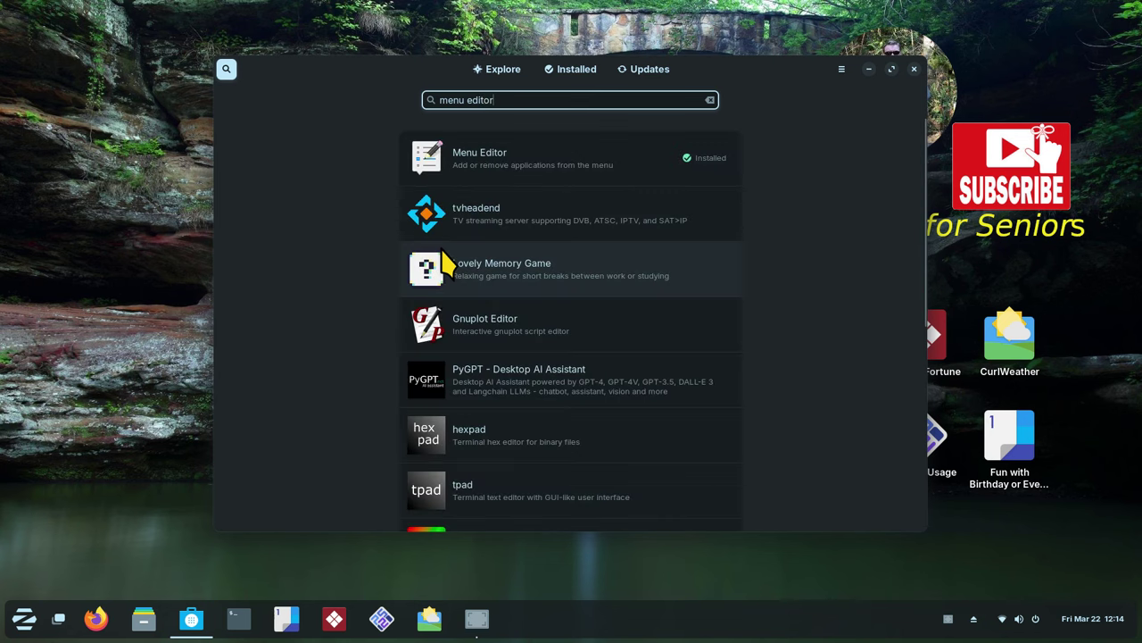
Examine the Menu Editor app's page and its available package sources, and return to the search results.
left_click(500, 179)
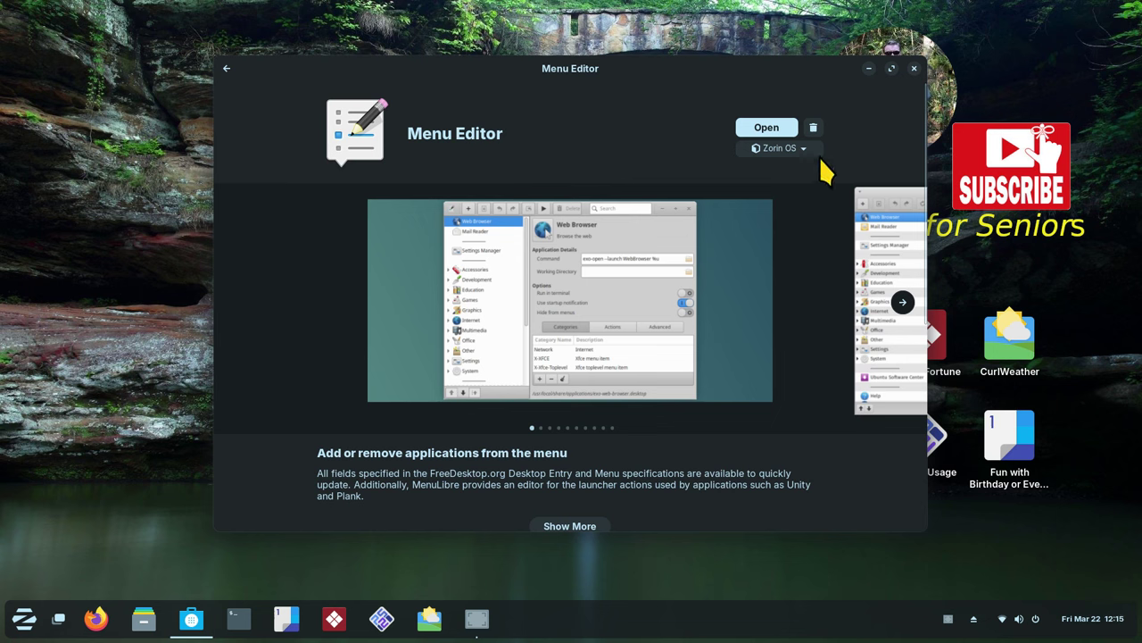
left_click(762, 152)
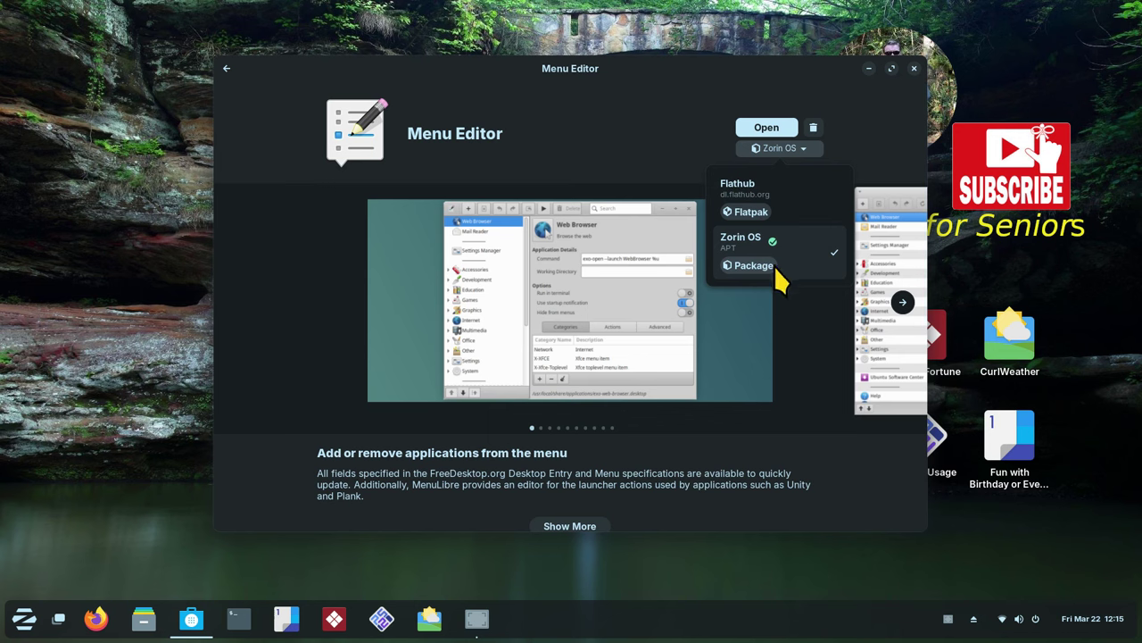
left_click(226, 69)
left_click(226, 70)
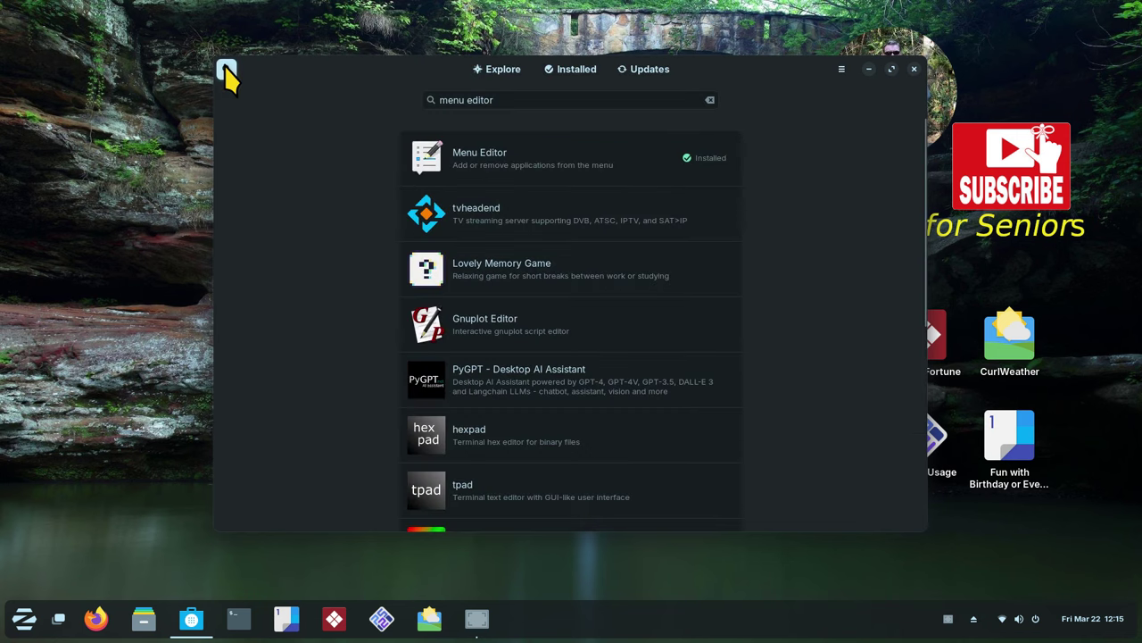
Search the store for "kate" and close the Software store.
triple_click(525, 101)
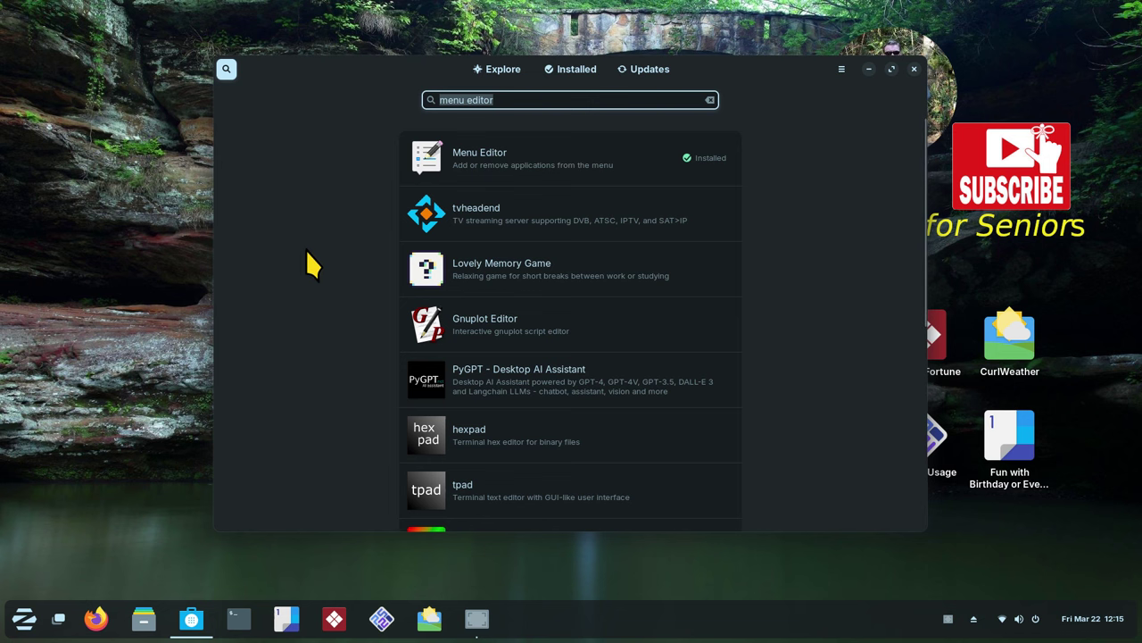
type("kate")
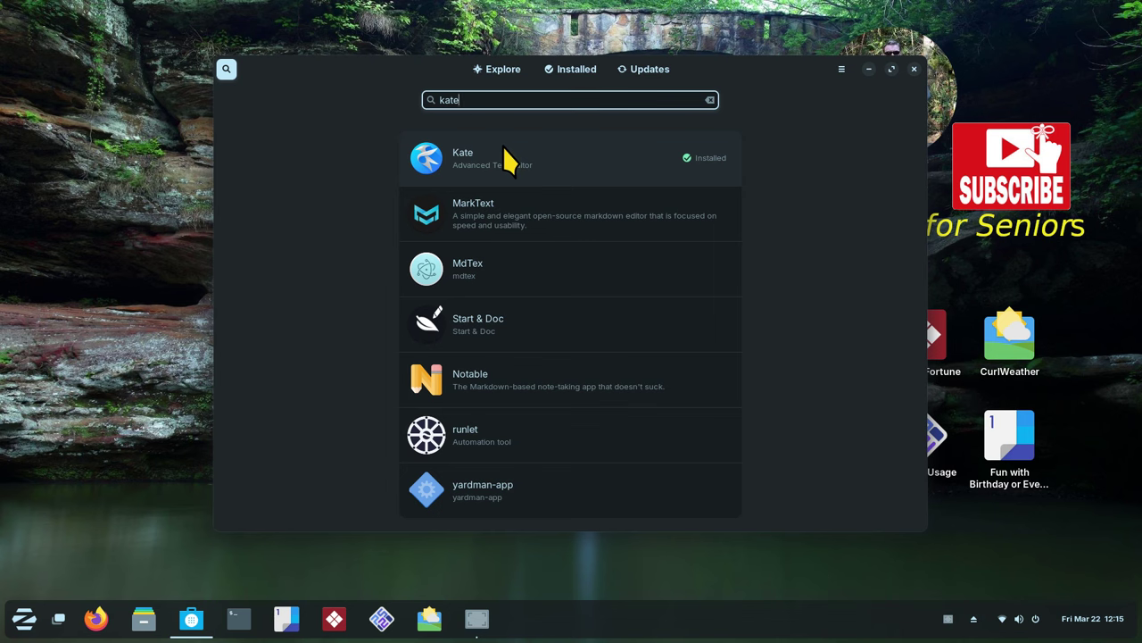
left_click(914, 69)
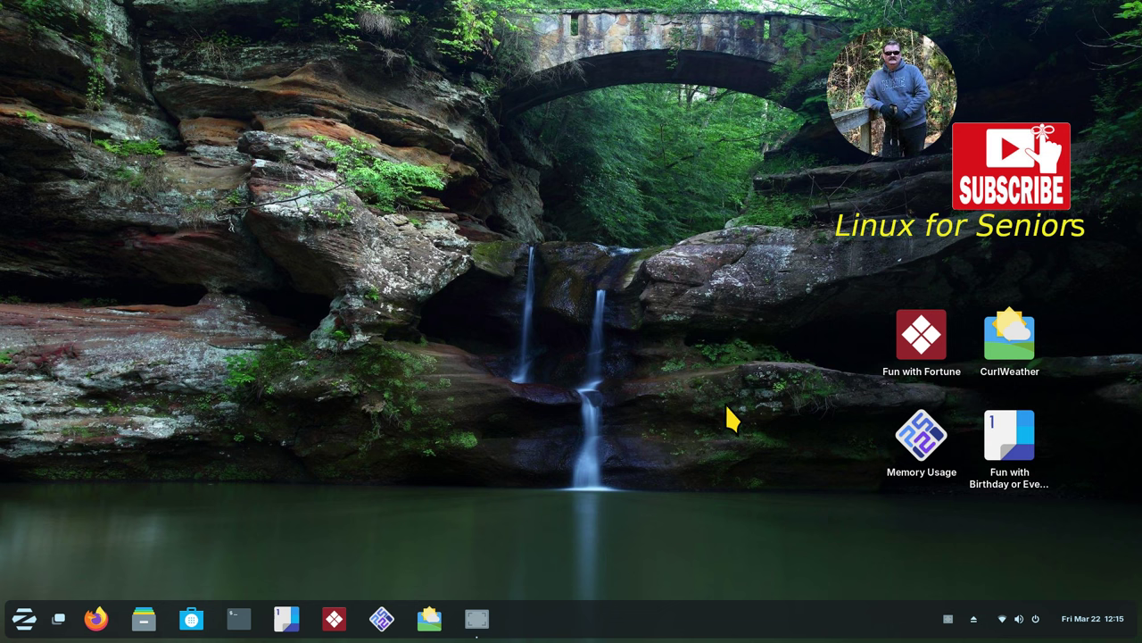
Open Menu Editor and add a new launcher named "Mem Test" to the Accessories category.
left_click(23, 618)
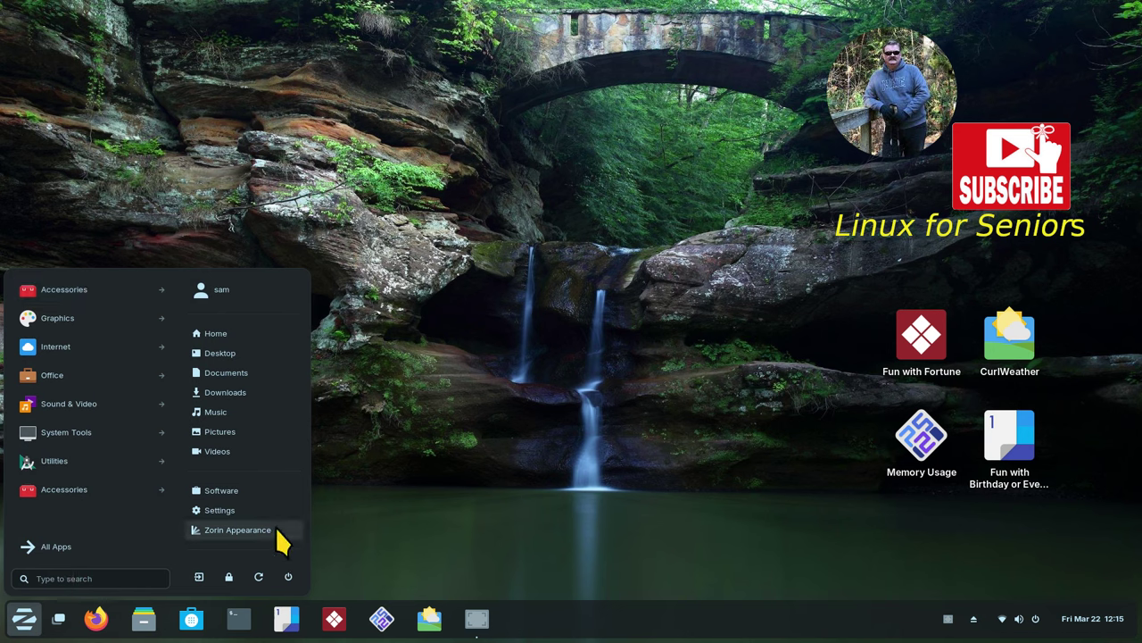
type("menu")
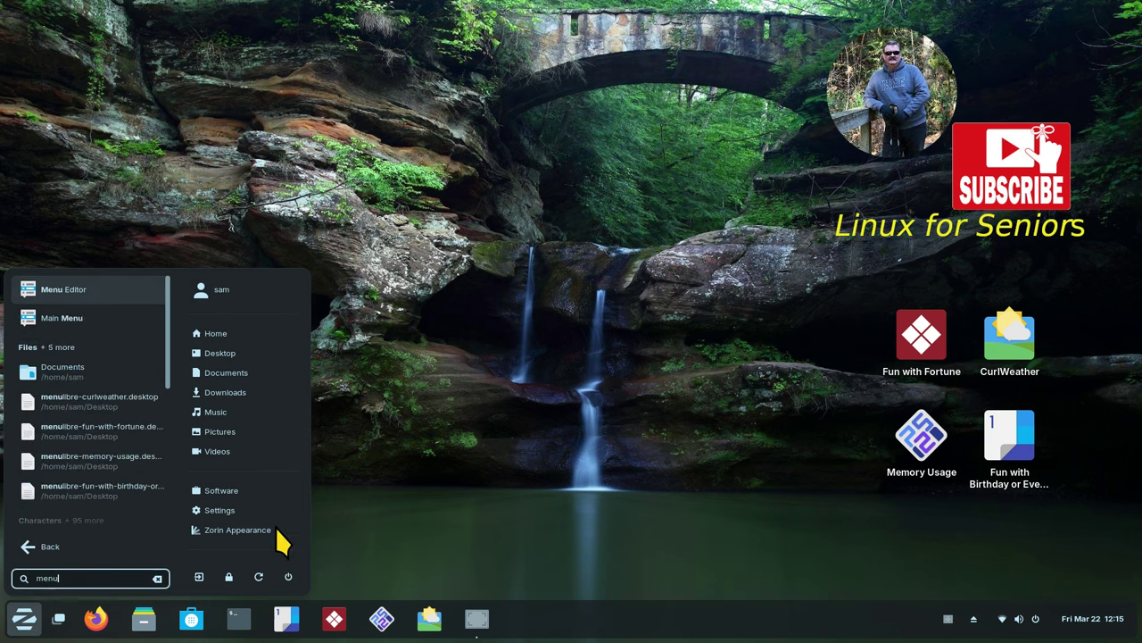
key("Return")
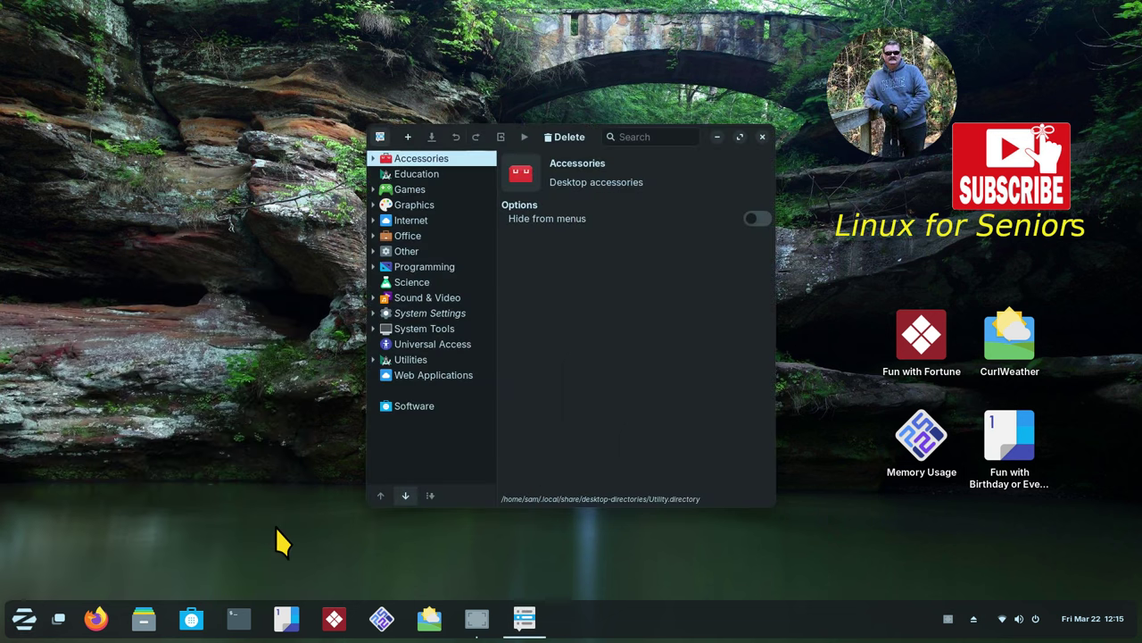
left_click(408, 138)
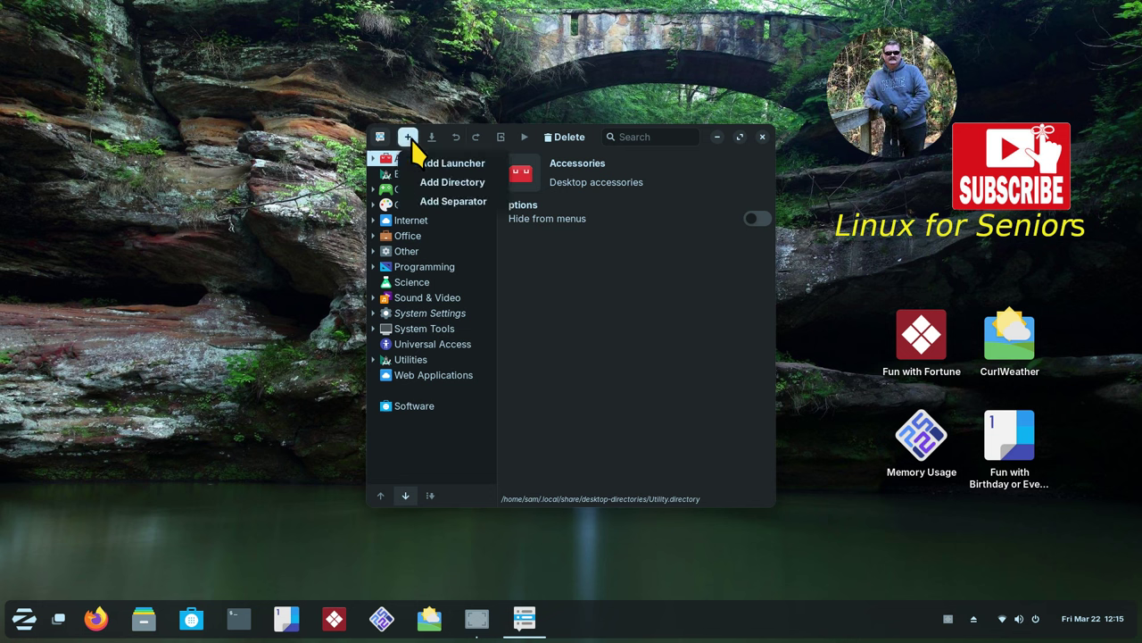
left_click(470, 165)
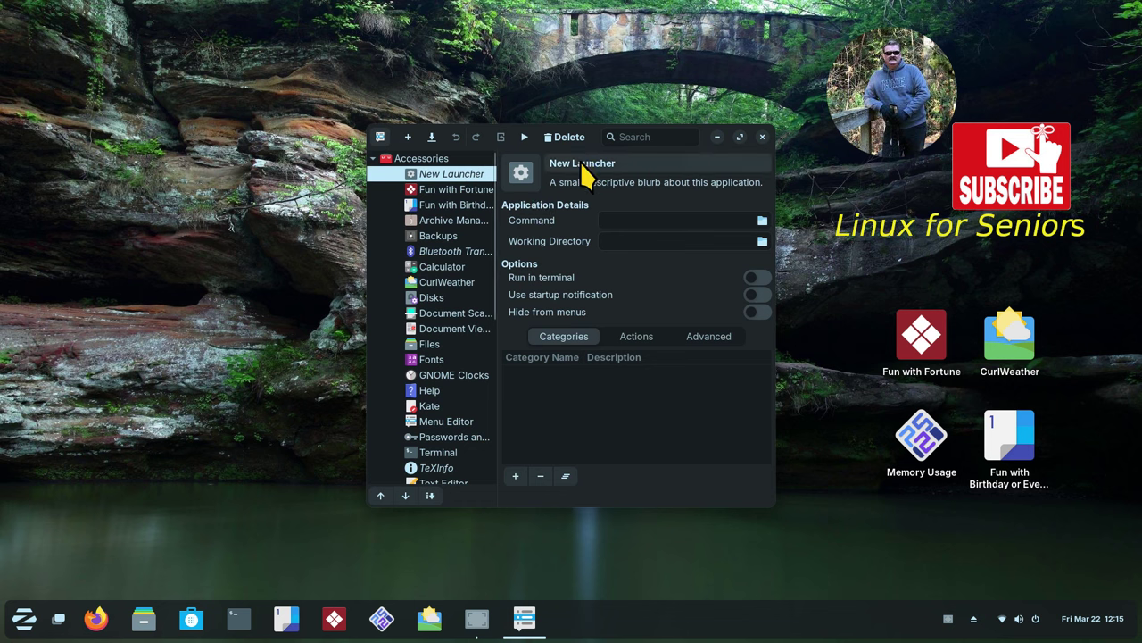
left_click(584, 169)
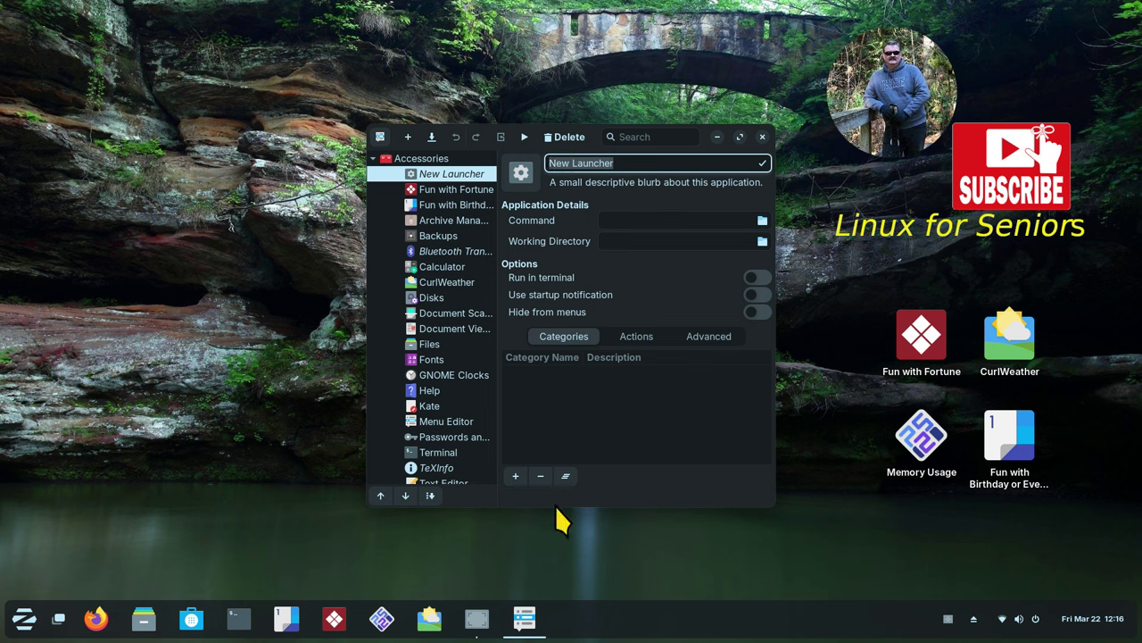
type("Mem Test")
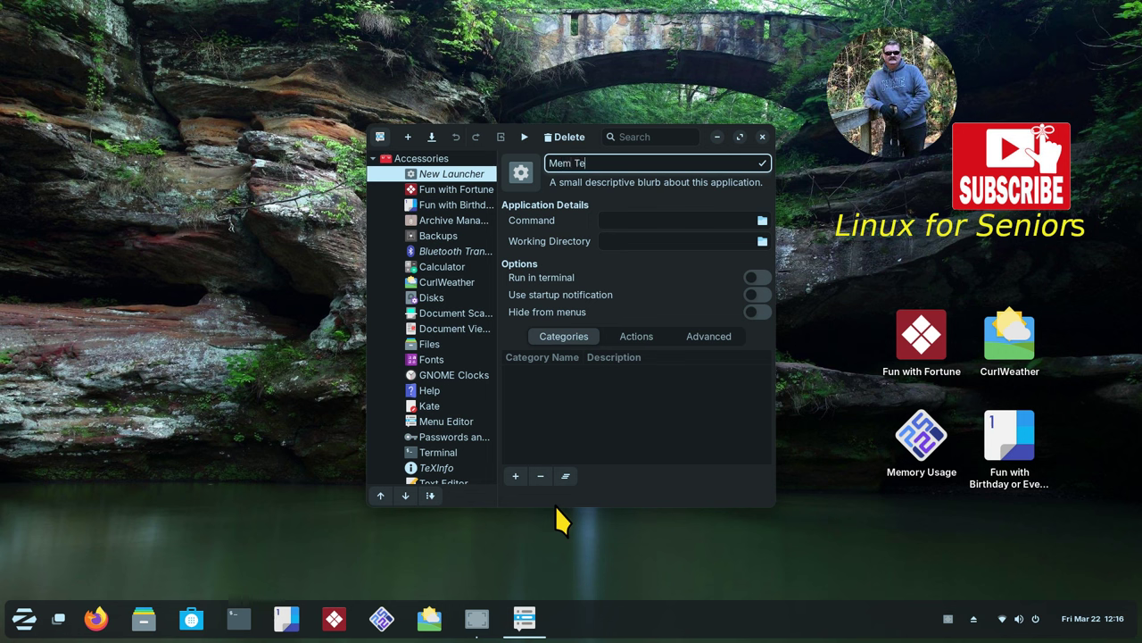
Set the launcher's icon to gnome-break-timer from the available system icons.
left_click(520, 183)
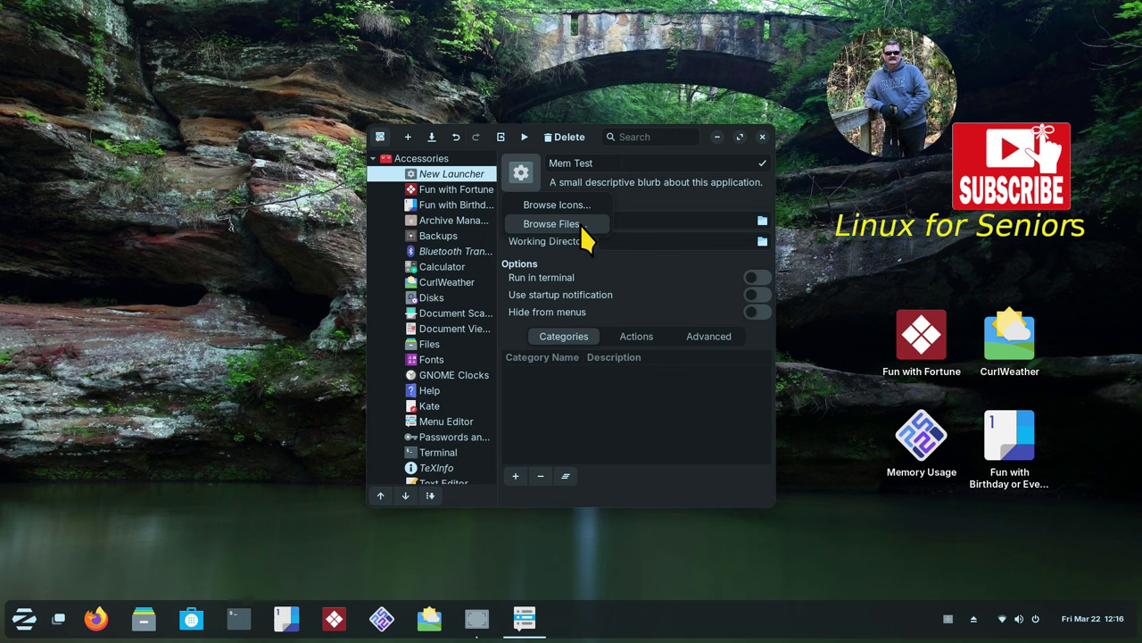
left_click(578, 206)
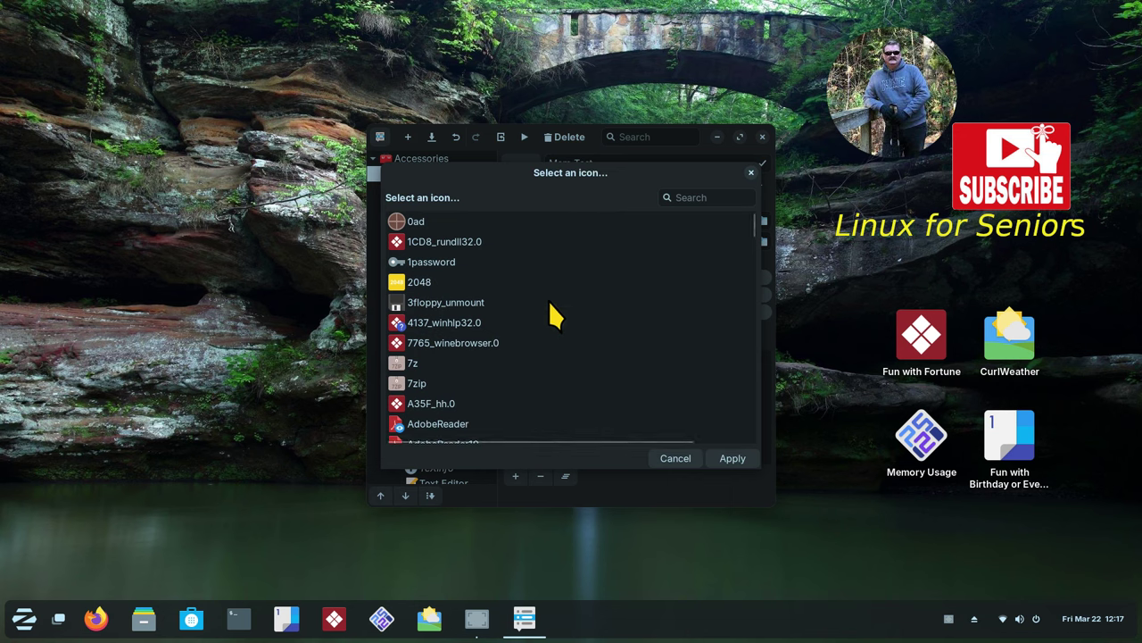
scroll(553, 303, "down", 1)
left_click_drag(754, 237, 742, 301)
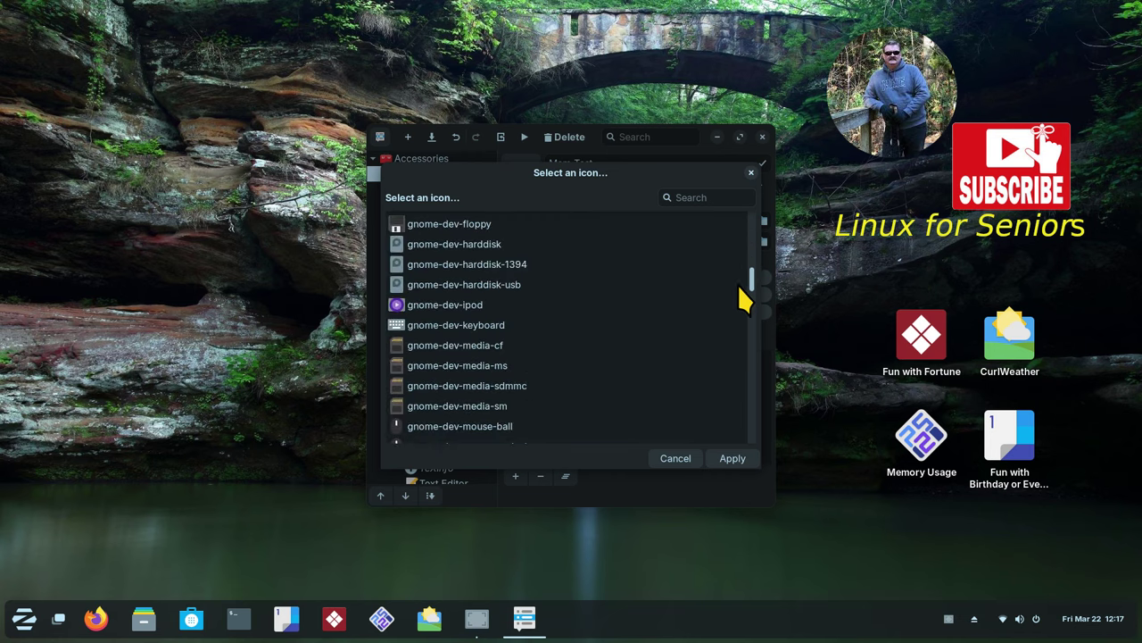
scroll(642, 360, "up", 6)
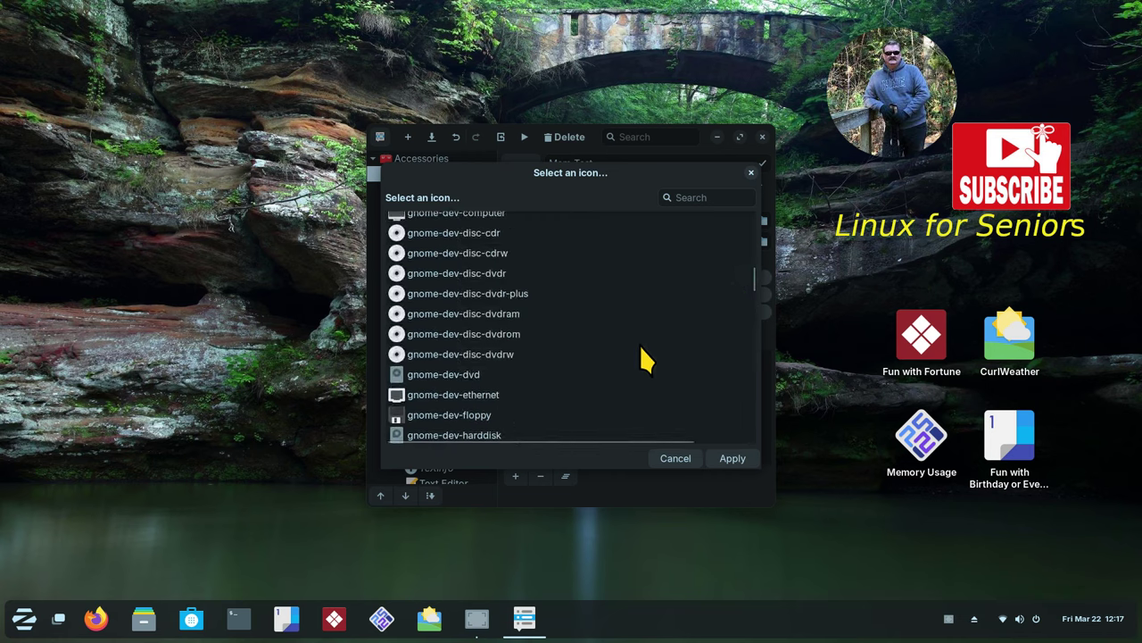
scroll(643, 359, "up", 1)
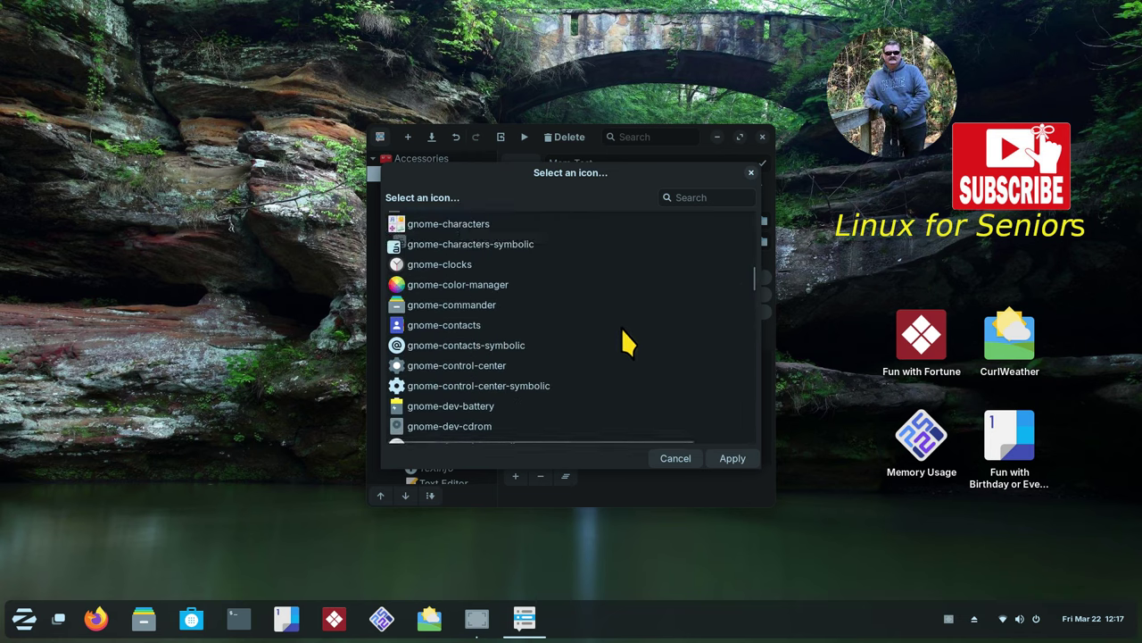
scroll(578, 352, "up", 2)
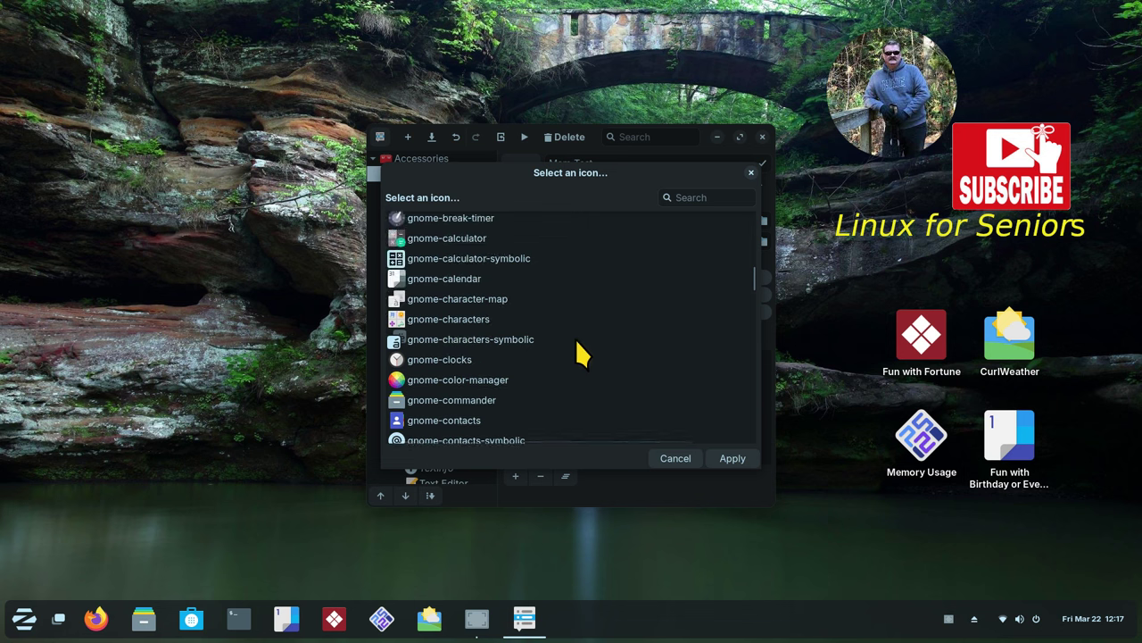
scroll(604, 372, "up", 1)
scroll(604, 372, "up", 1)
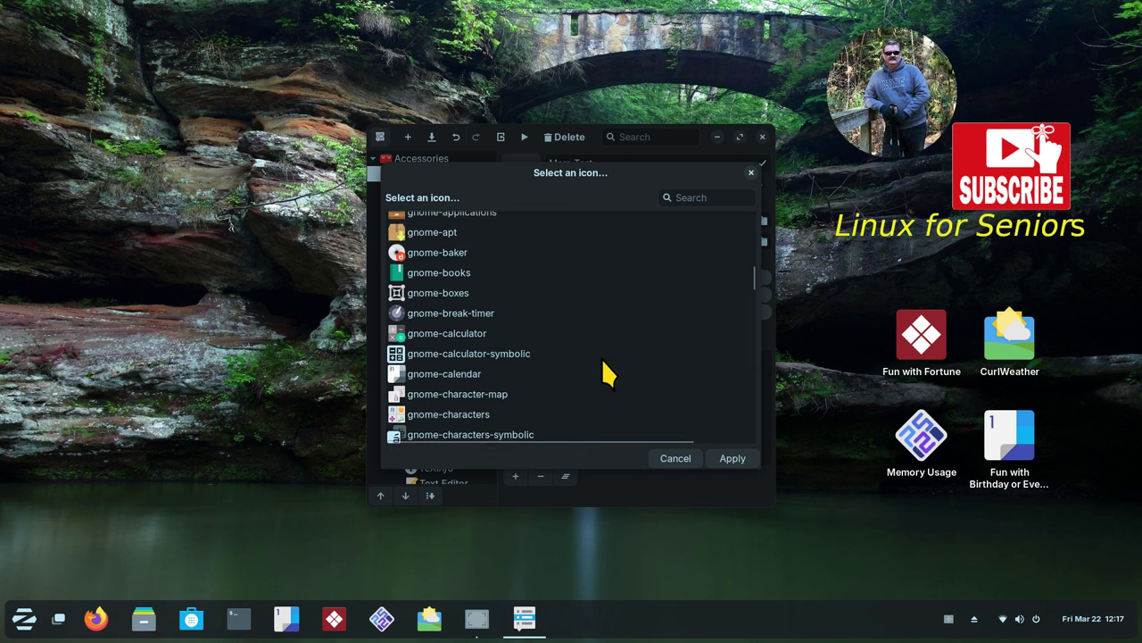
left_click(407, 314)
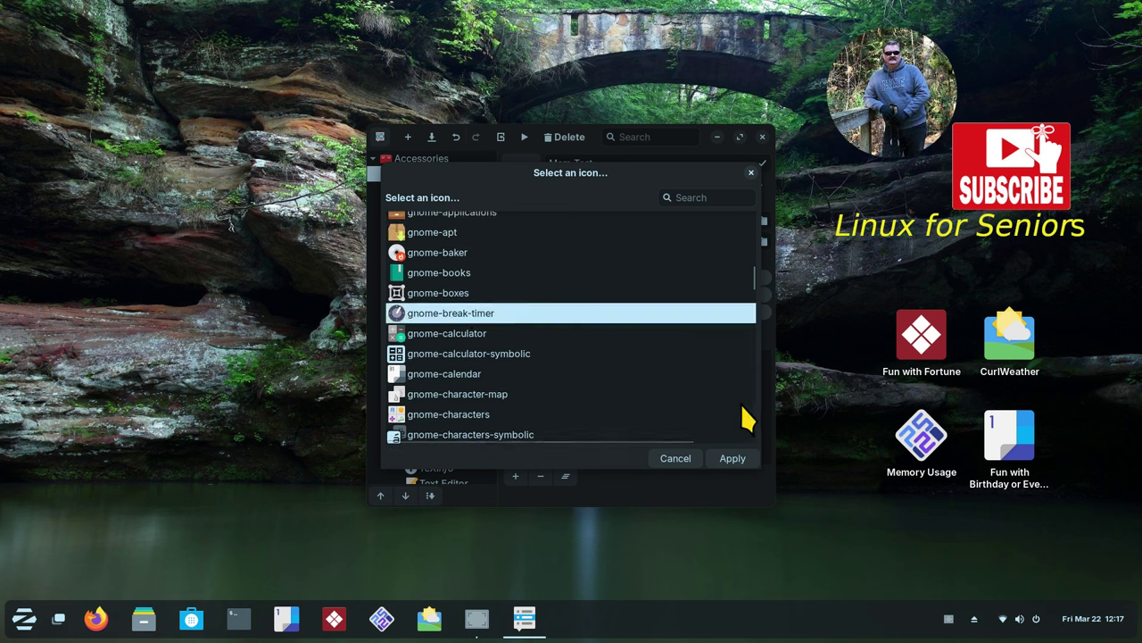
left_click(730, 458)
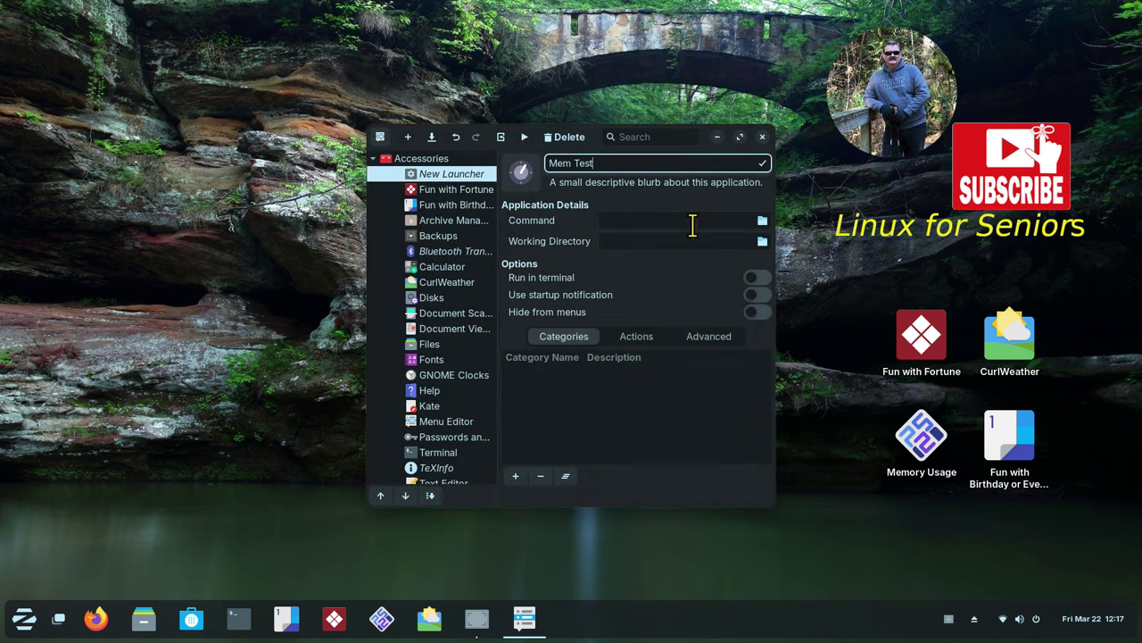
Replace the launcher's placeholder description with "test test".
left_click(628, 182)
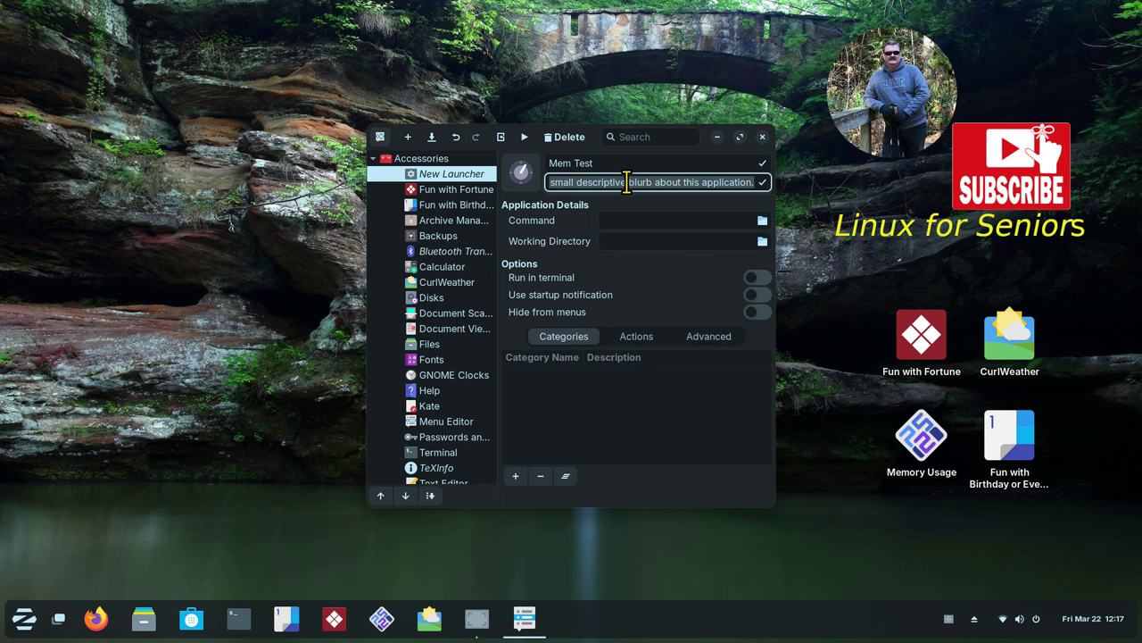
type("shshshhshhhsh")
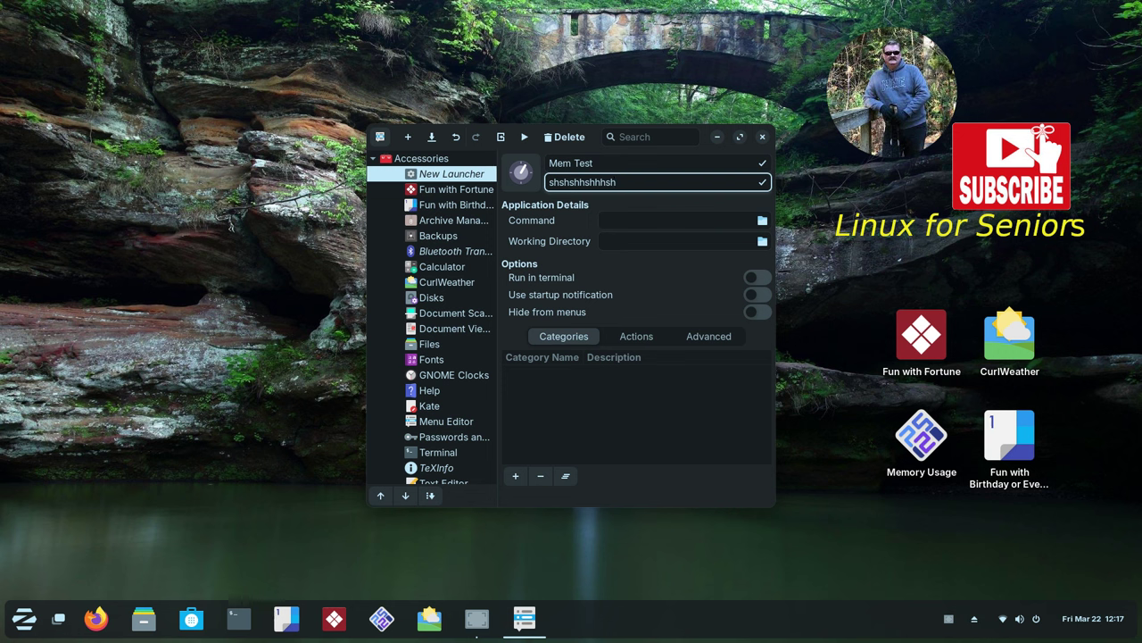
key("BackSpace")
key("BackSpace")
key("BackSpace")
key("BackSpace")
key("BackSpace")
key("BackSpace")
key("BackSpace")
key("BackSpace")
key("BackSpace")
key("BackSpace")
key("BackSpace")
key("BackSpace")
key("BackSpace")
type("test test")
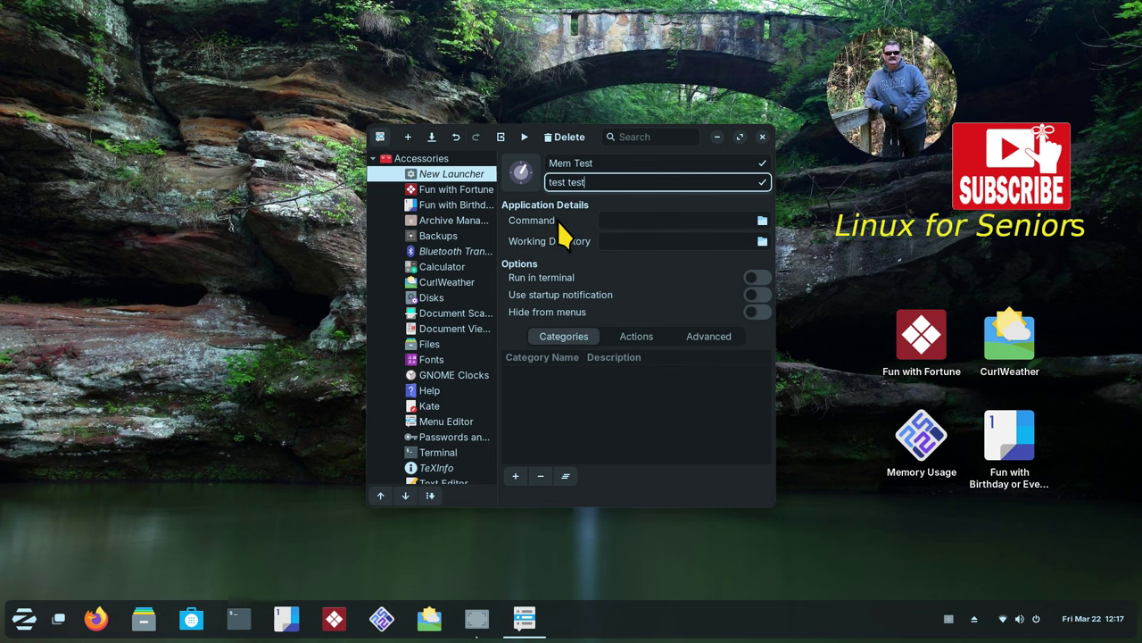
Examine the preferences and the About information of a terminal window, and close it.
mouse_move(557, 219)
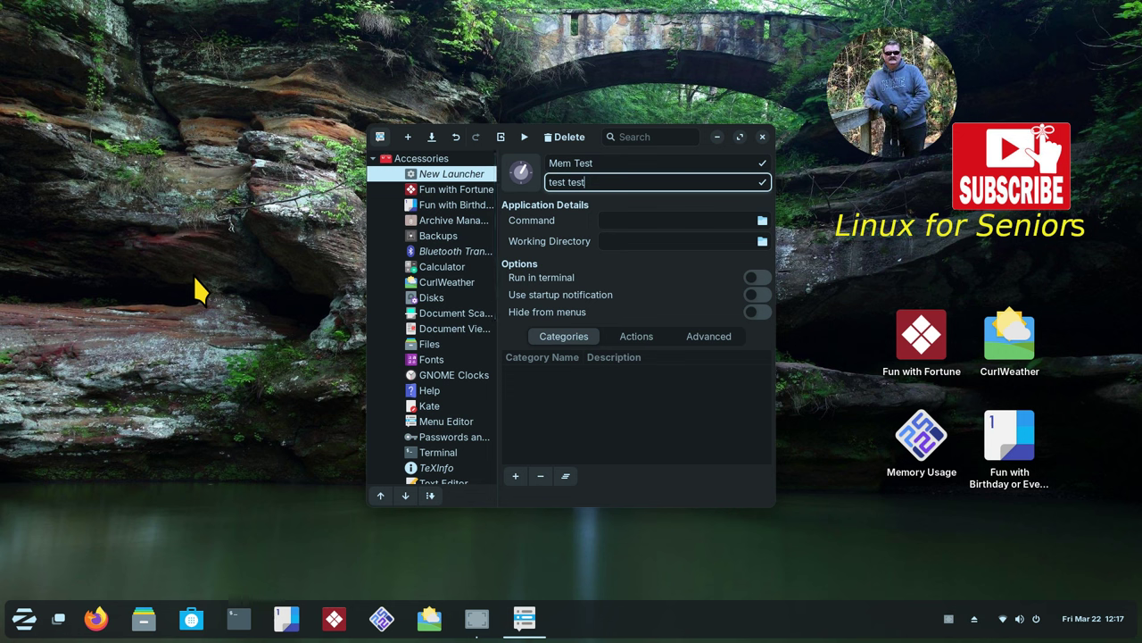
left_click(240, 624)
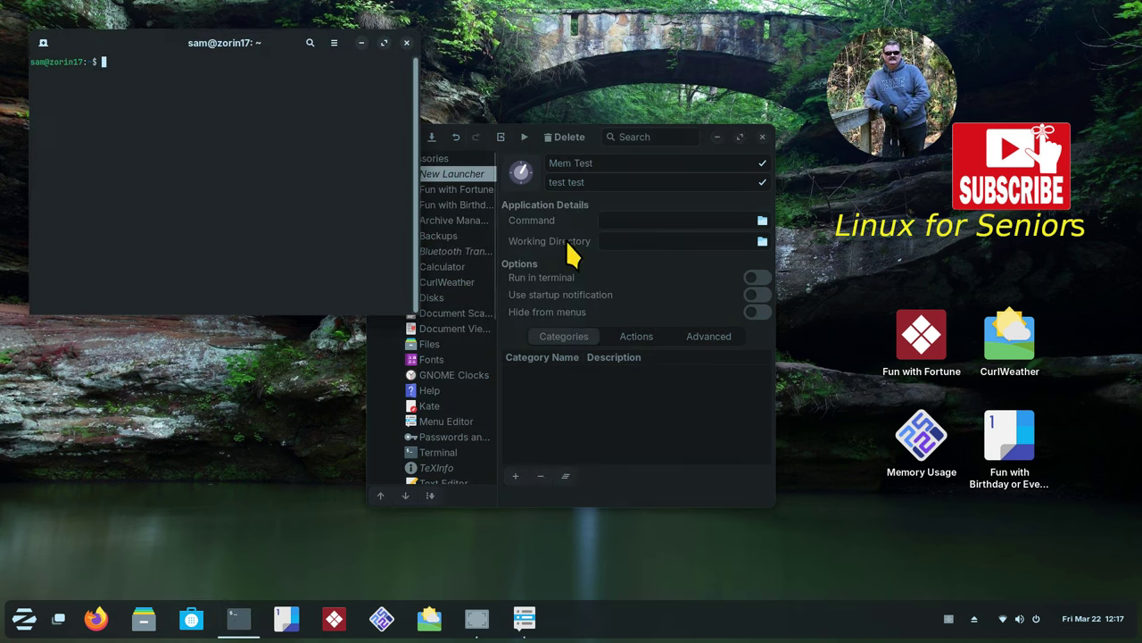
left_click(334, 43)
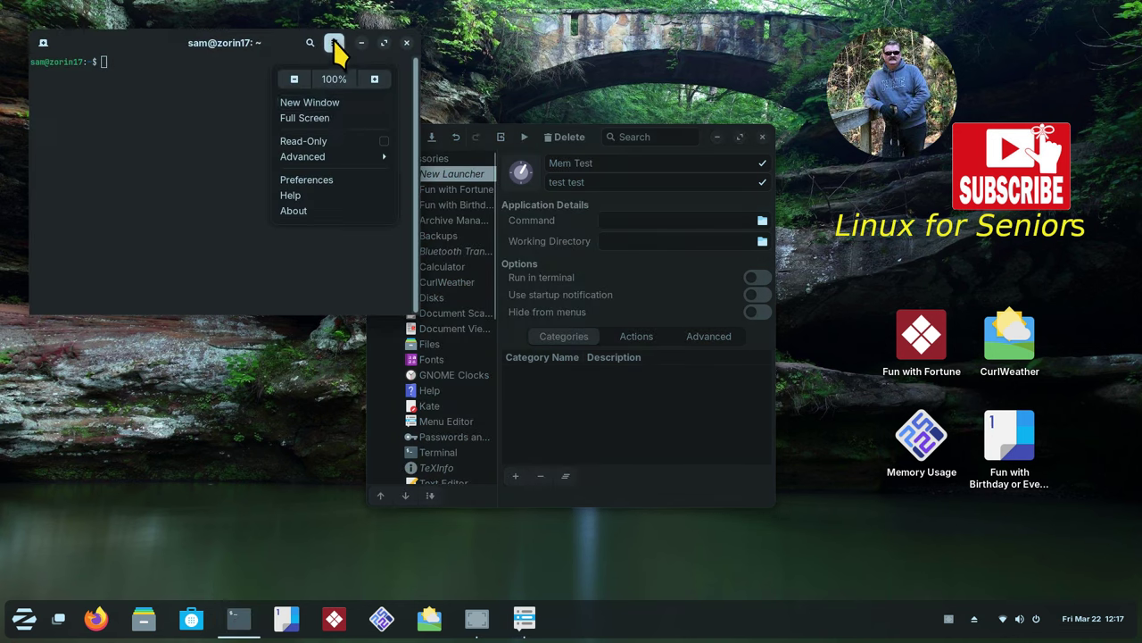
left_click(325, 180)
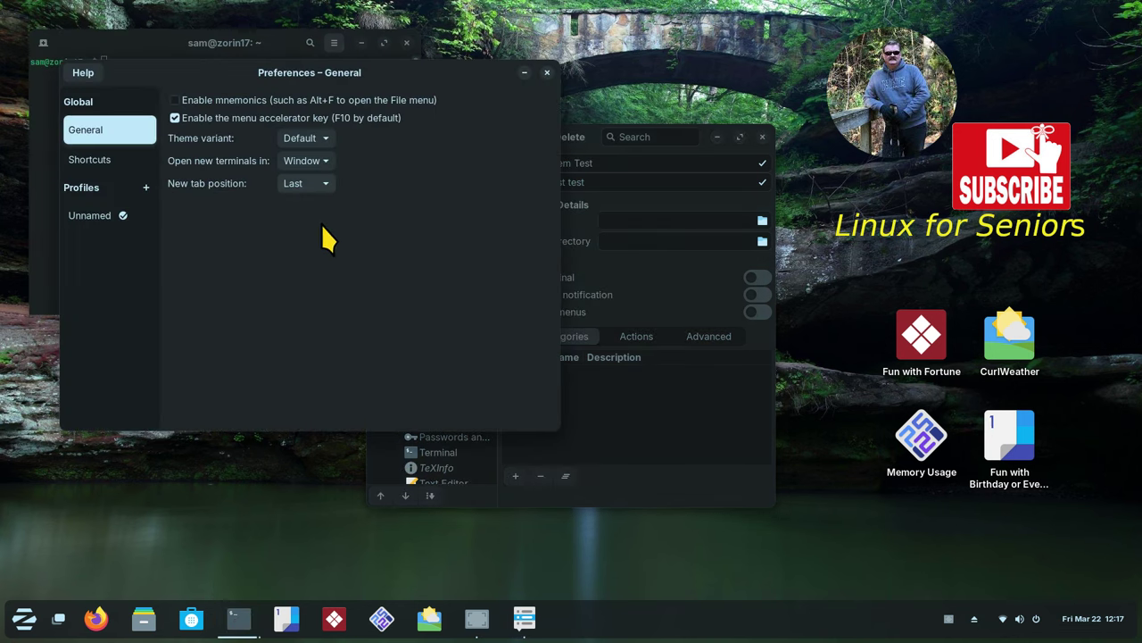
left_click(547, 72)
left_click(334, 43)
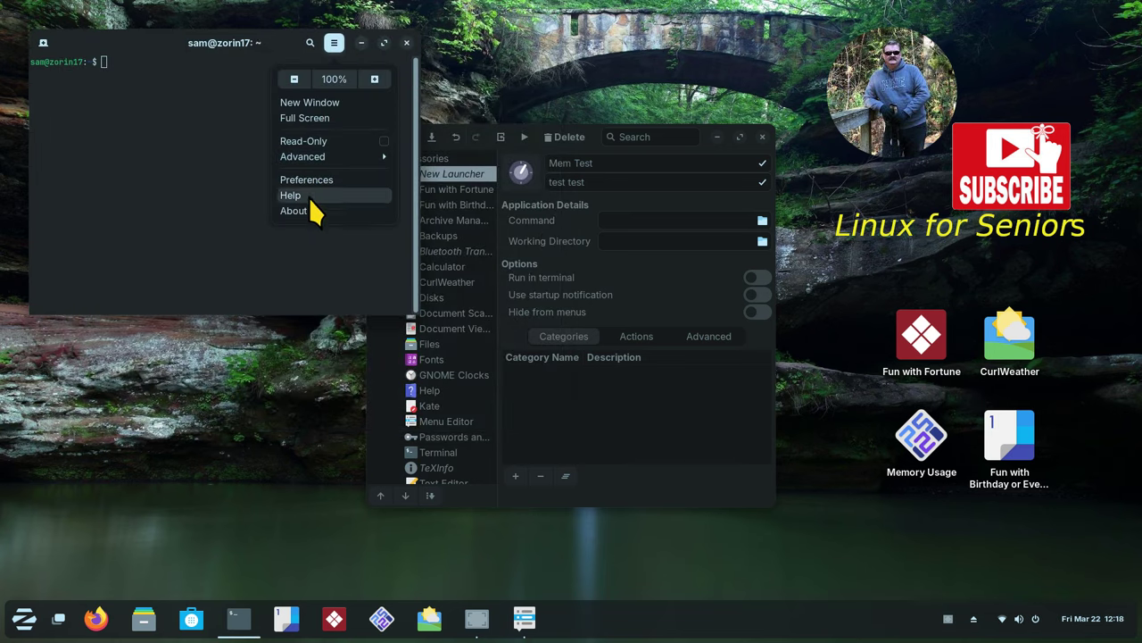
left_click(308, 211)
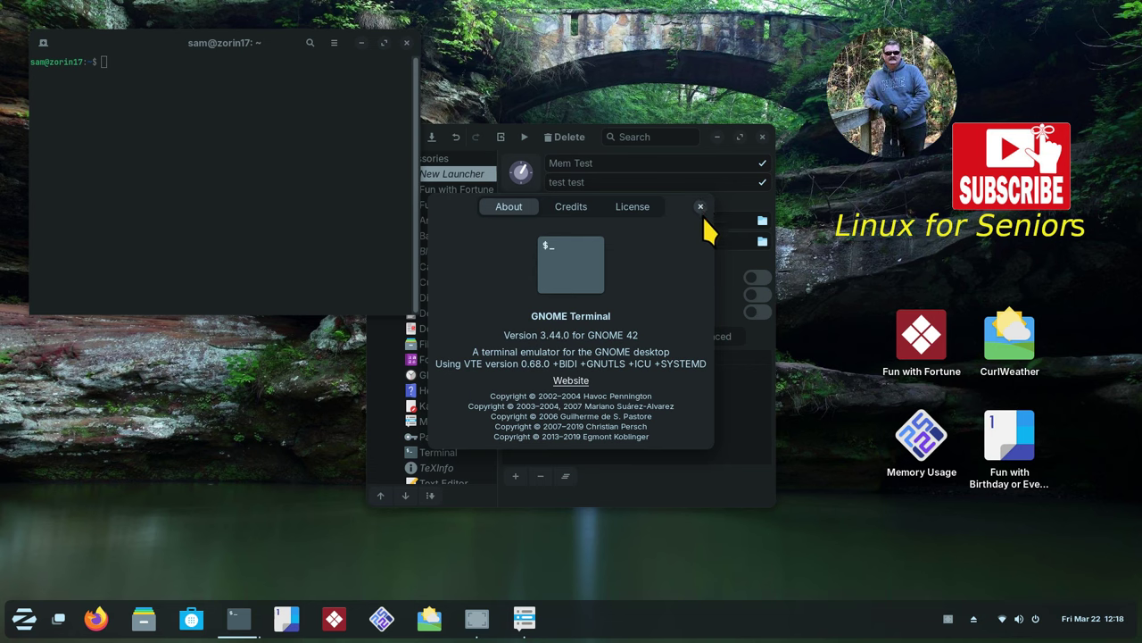
left_click(700, 206)
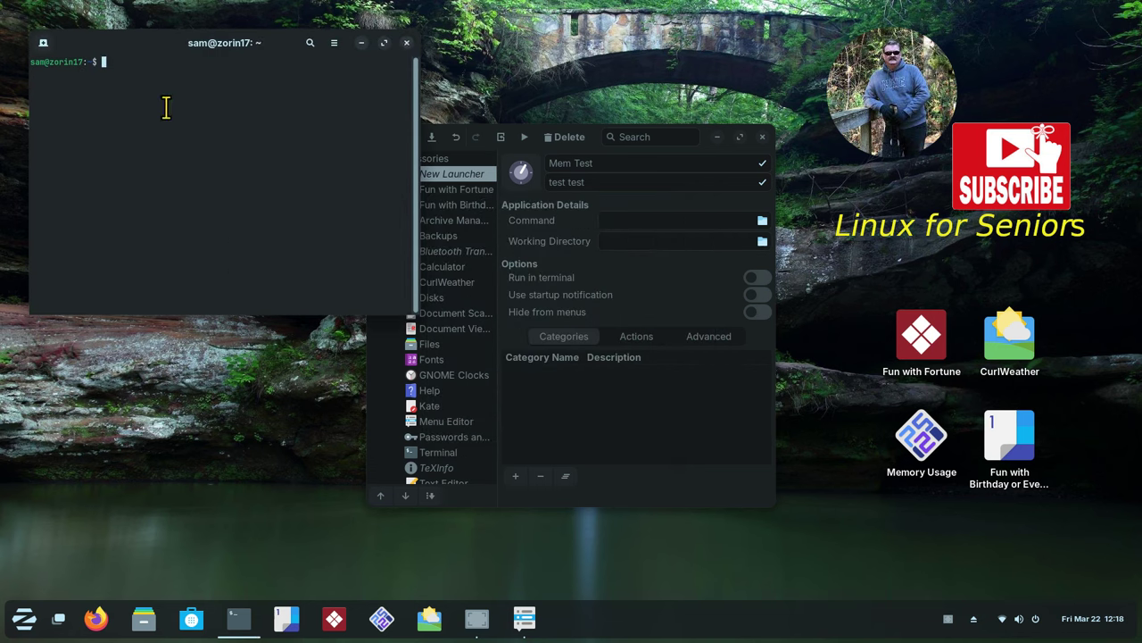
left_click(407, 43)
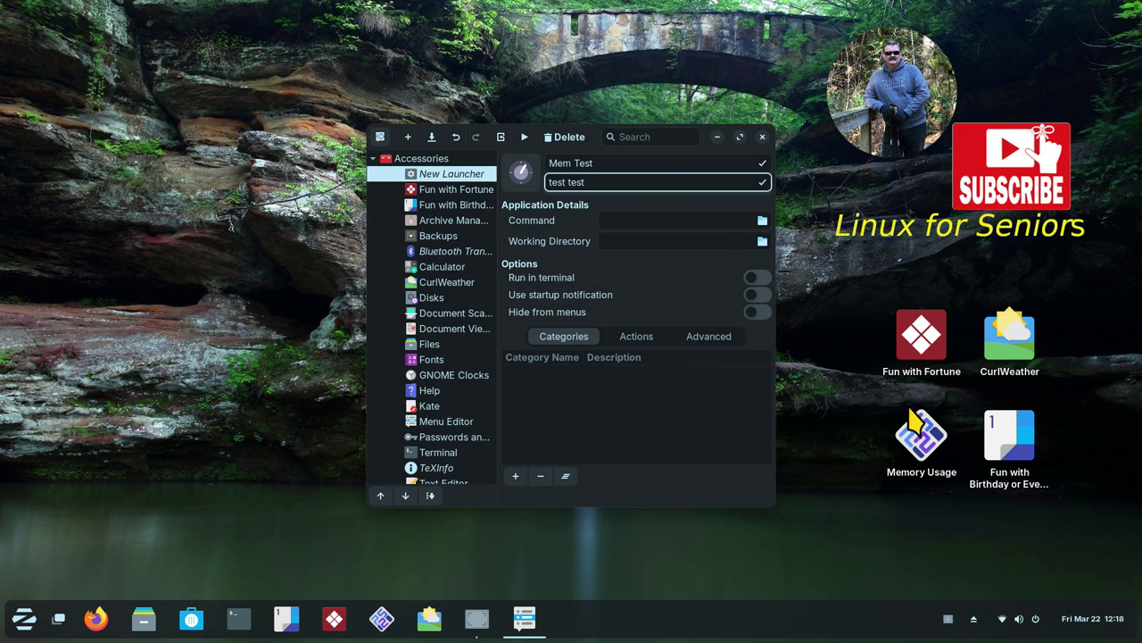
Set the launcher's command to the "mem usage" script in the Documents/scripts folder.
left_click(761, 221)
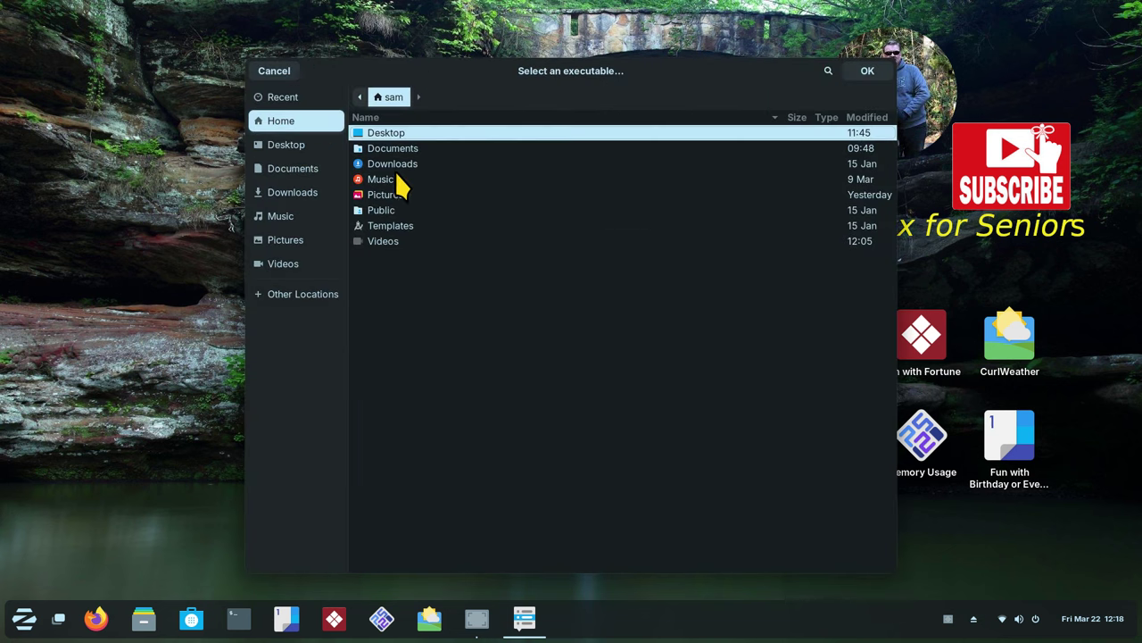
left_click(293, 170)
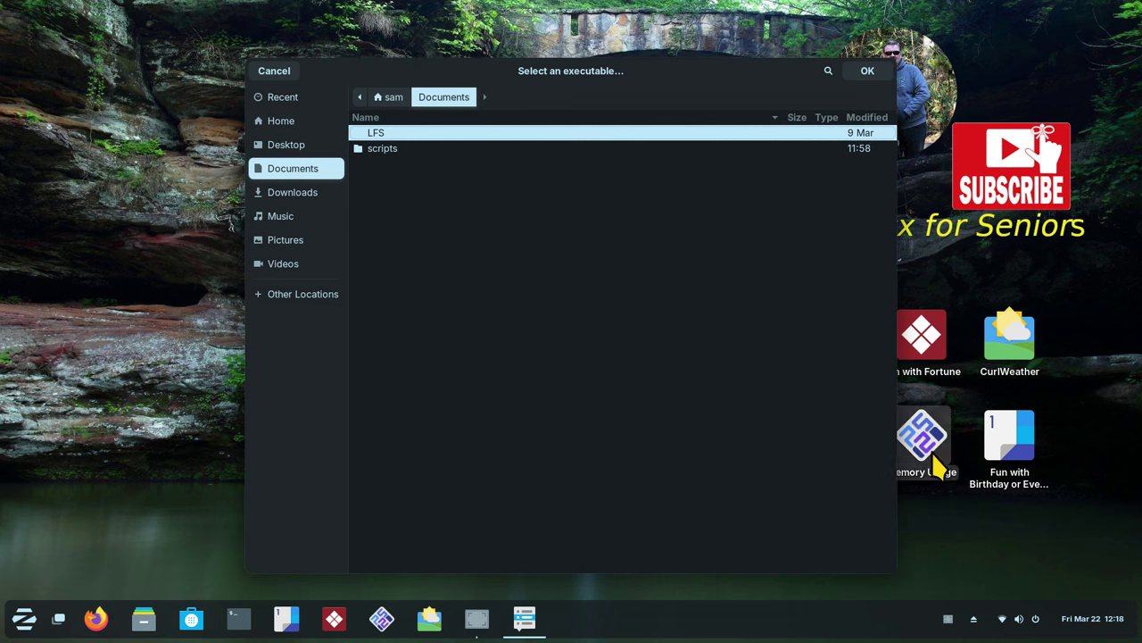
double_click(378, 149)
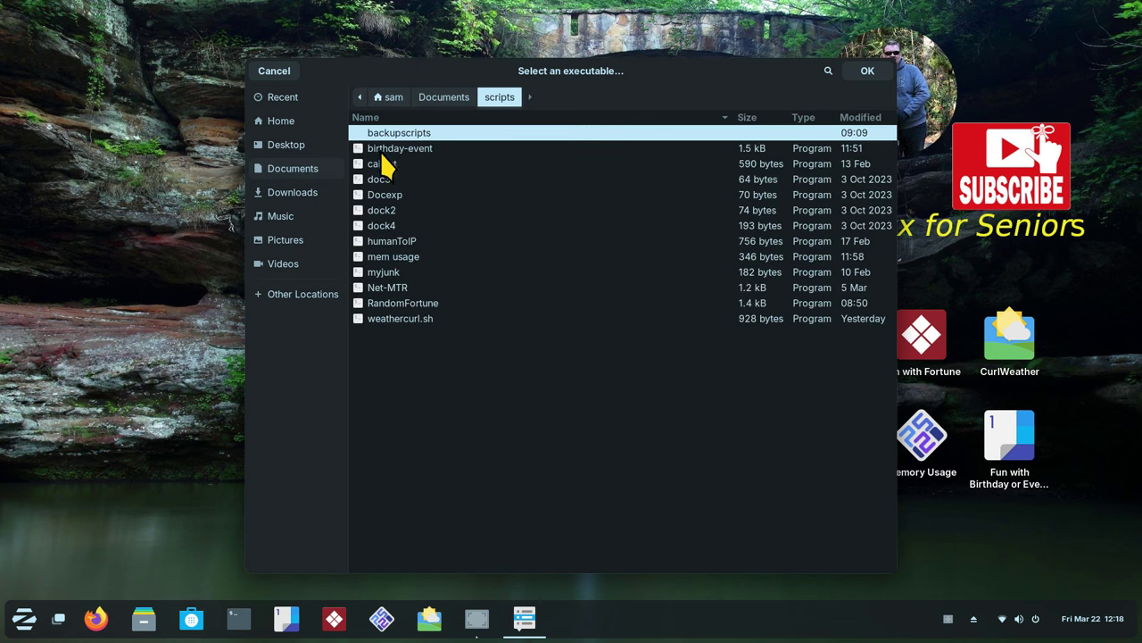
left_click(388, 257)
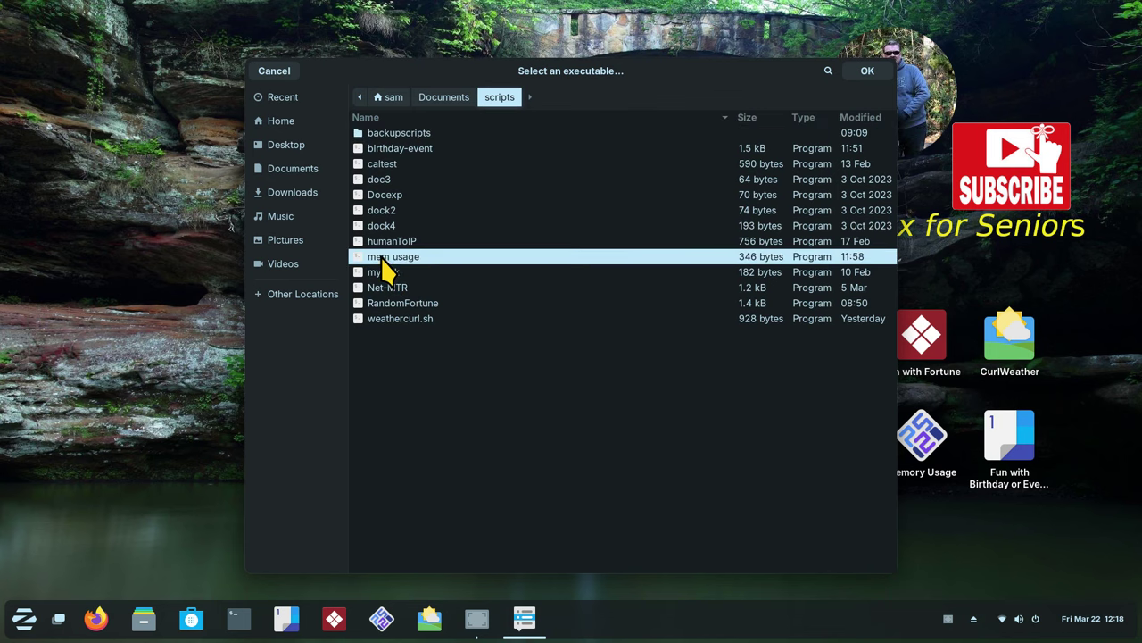
left_click(871, 70)
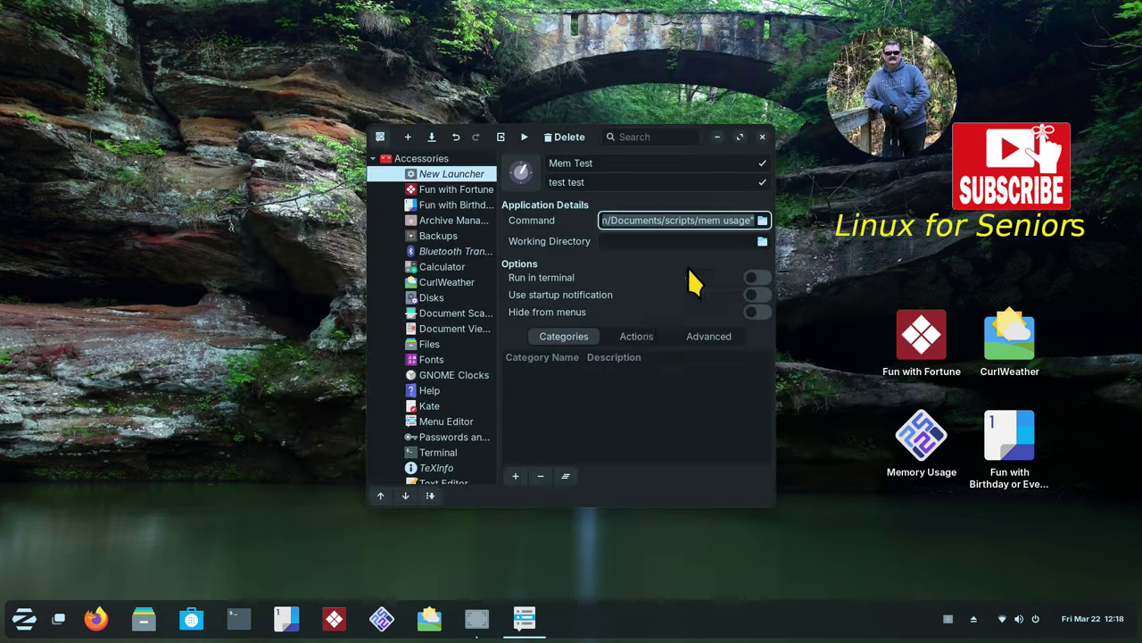
Enable running the Mem Test launcher in a terminal, save it, and close Menu Editor.
left_click(761, 277)
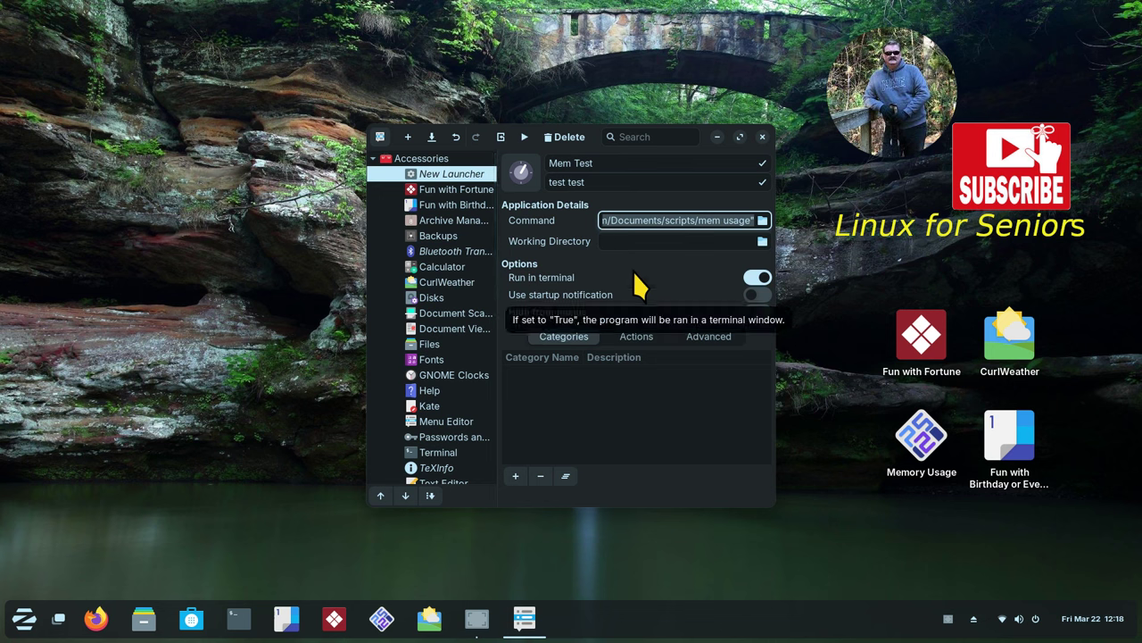
left_click(432, 138)
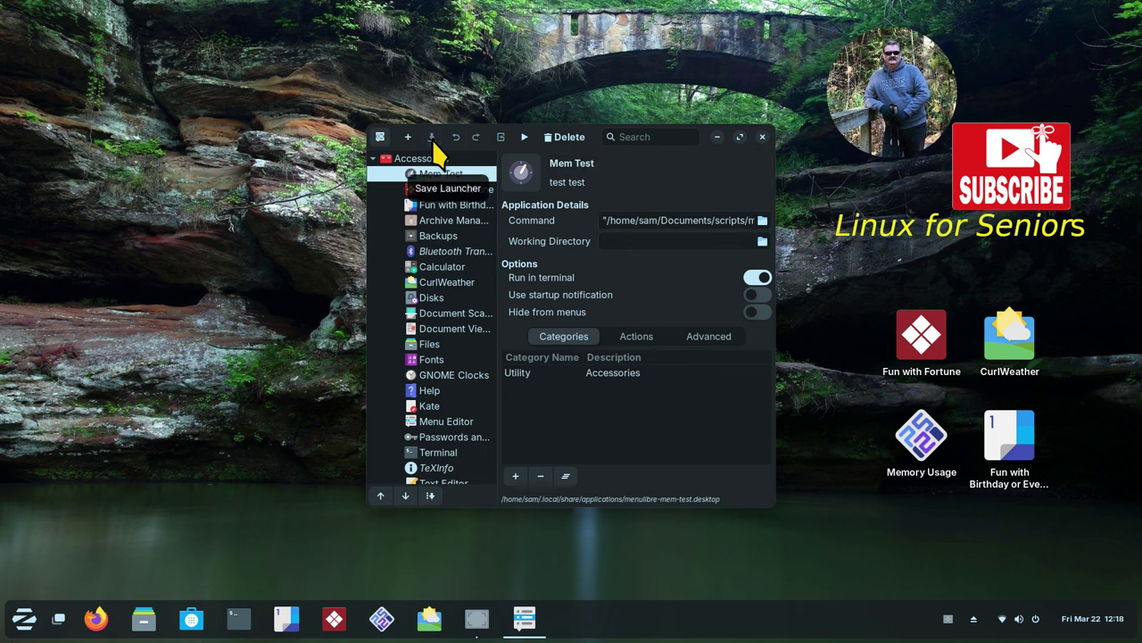
left_click(762, 137)
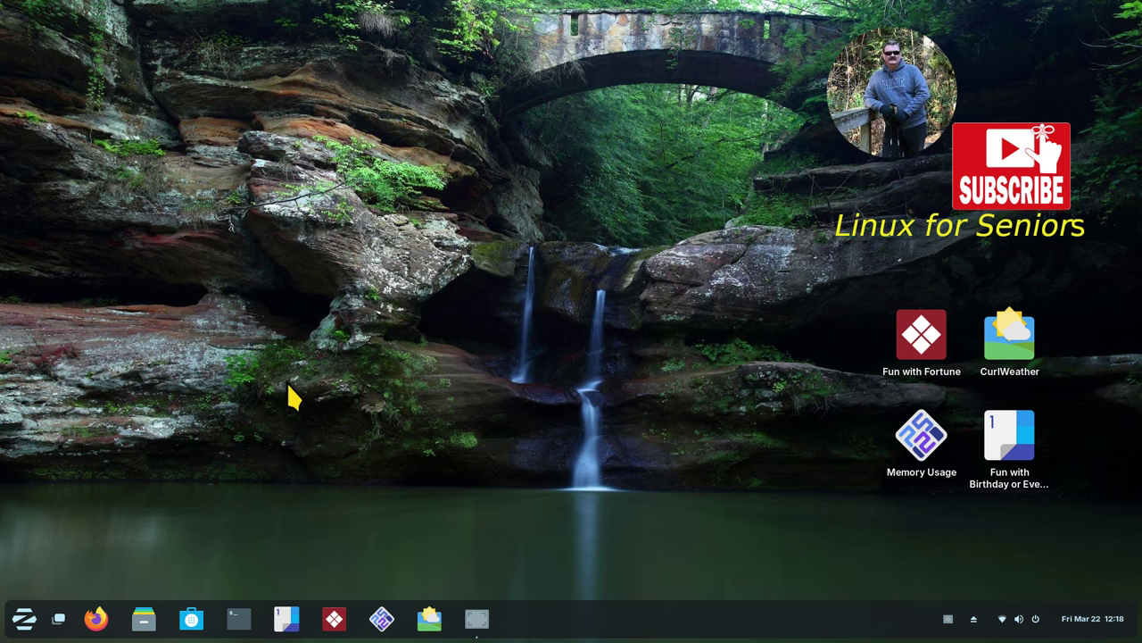
Search the application menu for "mem", add the Mem Test launcher to the desktop, and pin it to the dash.
left_click(24, 620)
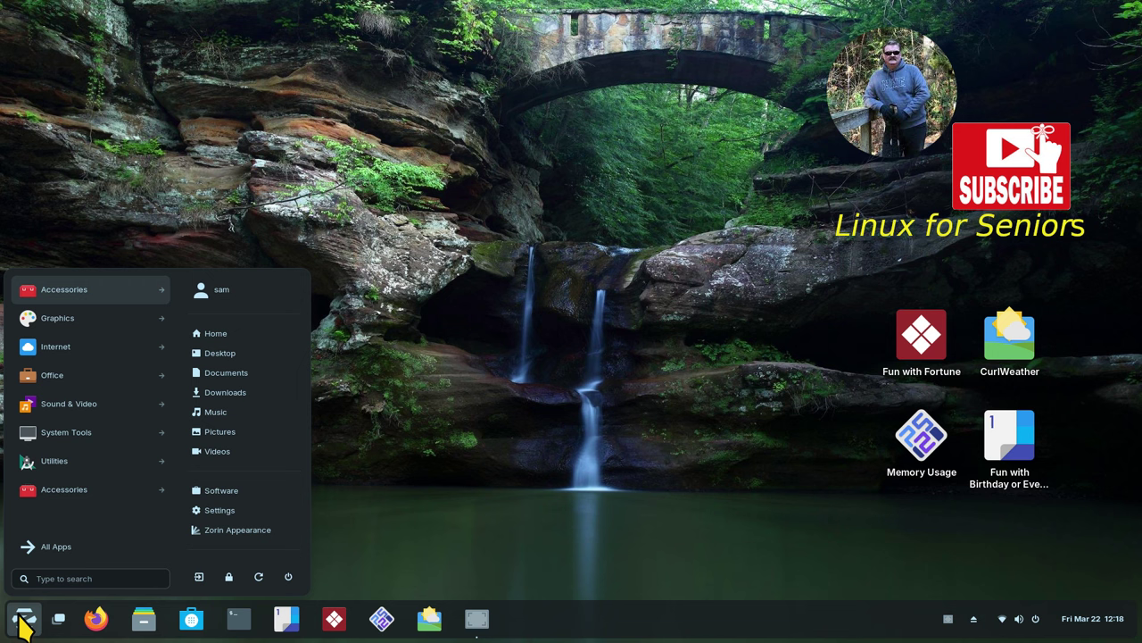
left_click(43, 578)
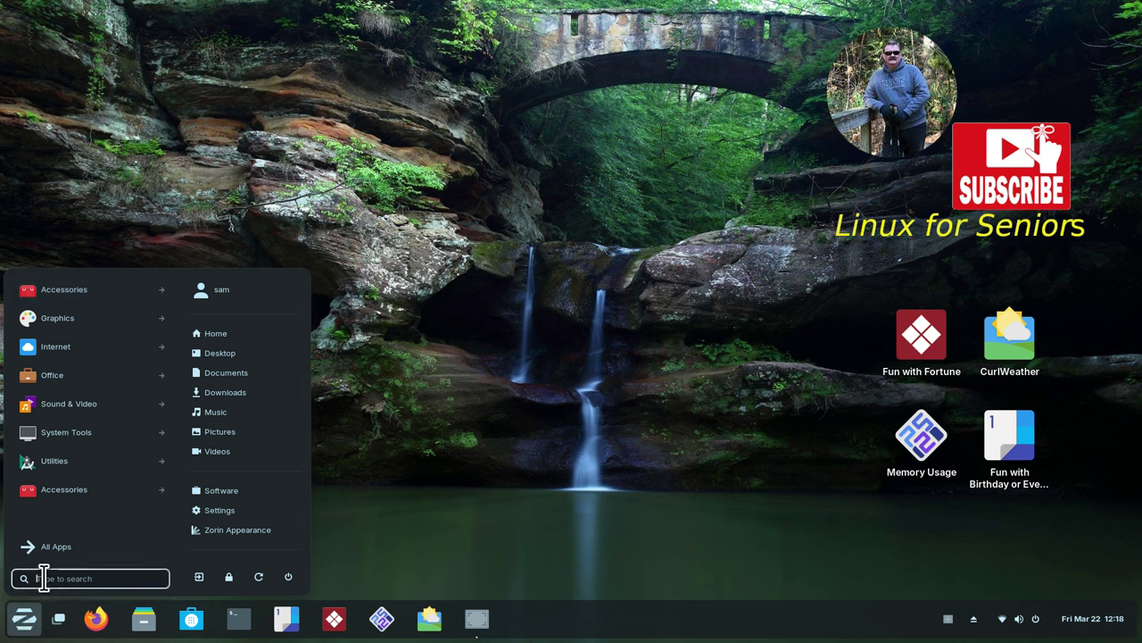
type("mem")
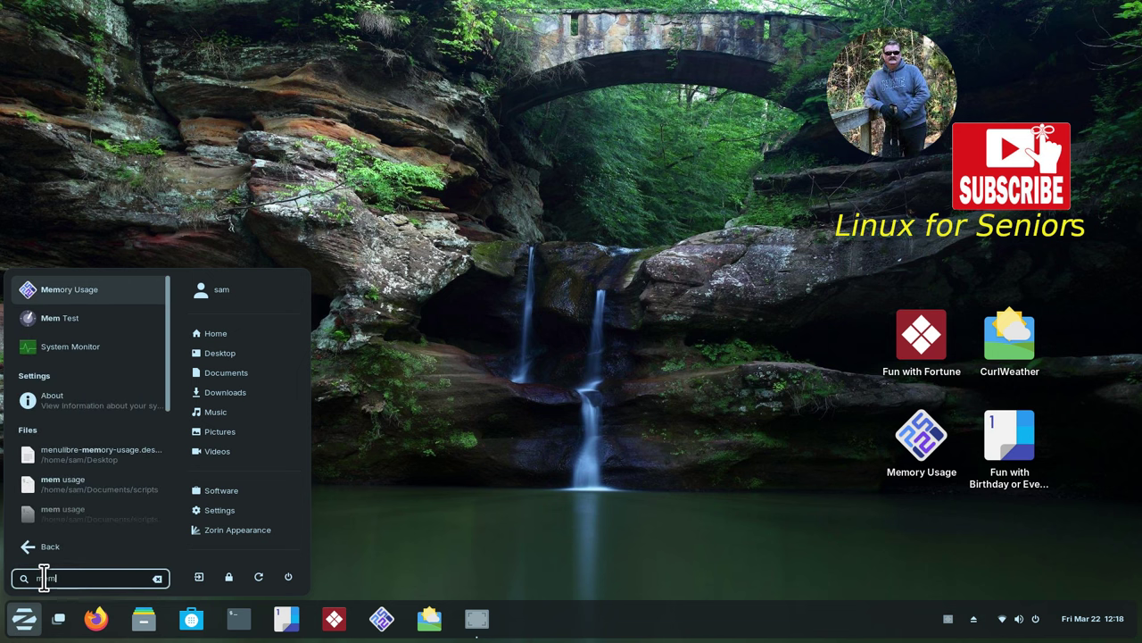
right_click(49, 323)
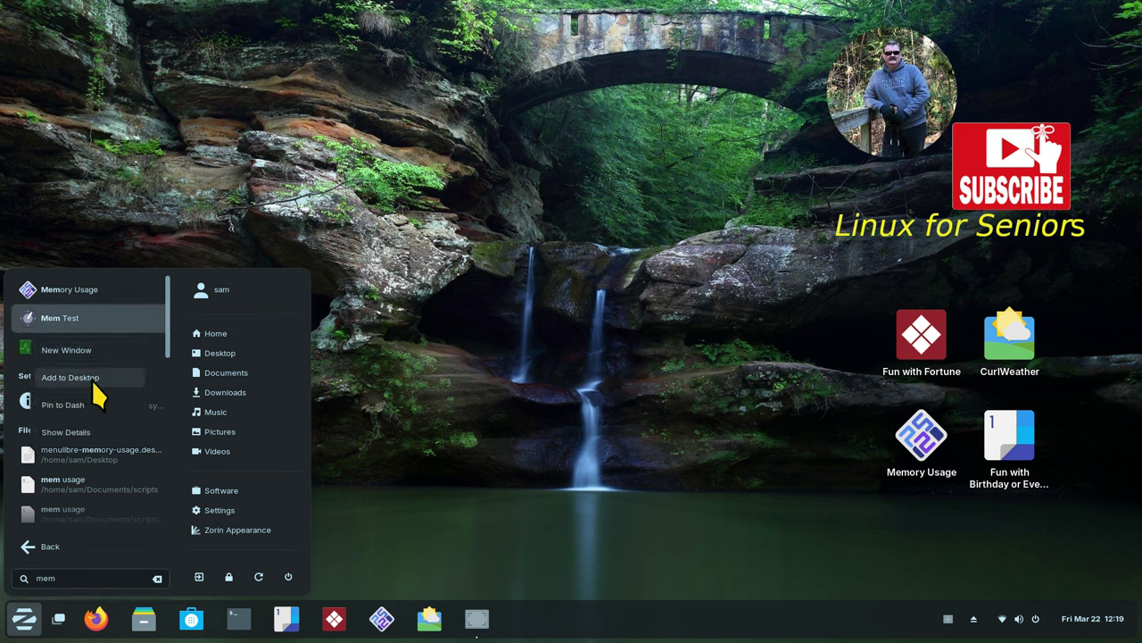
left_click(94, 387)
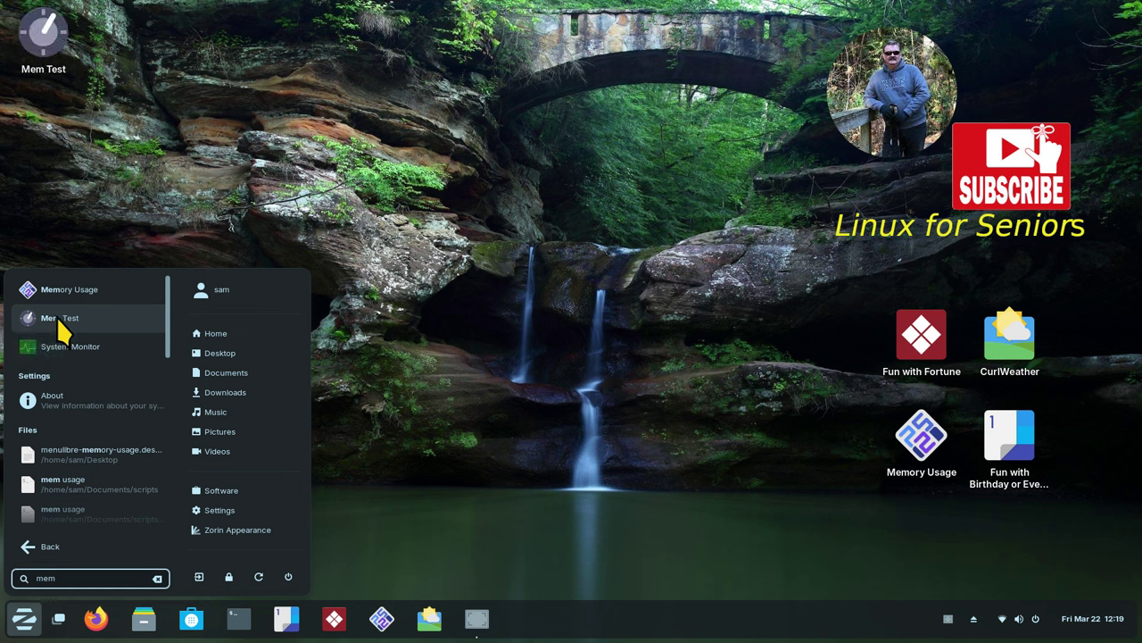
right_click(57, 325)
left_click(94, 407)
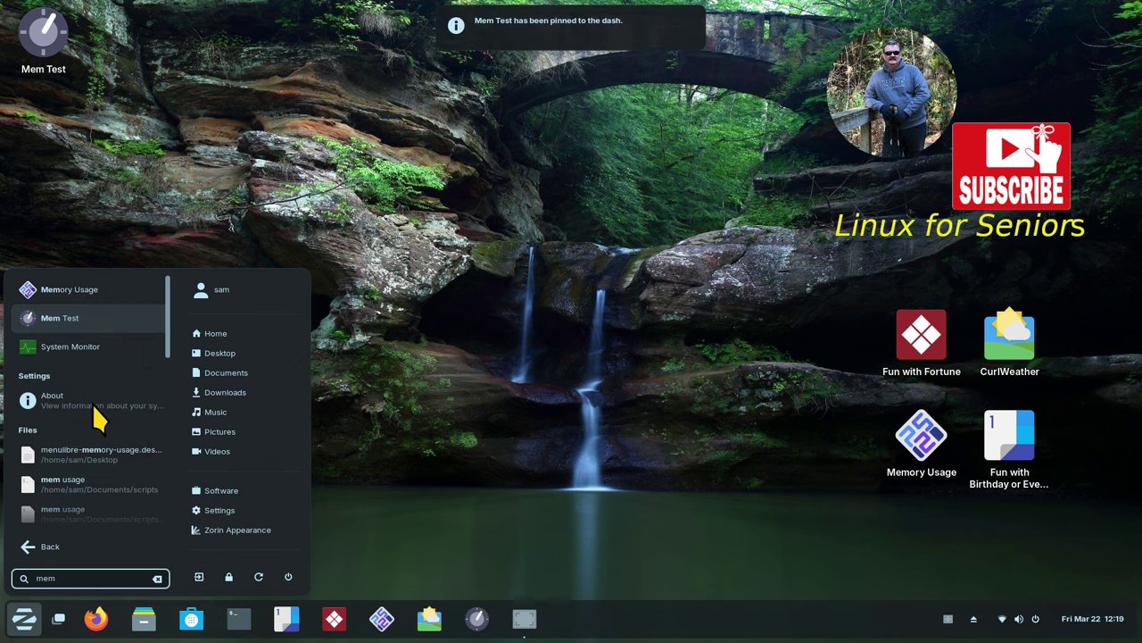
left_click(554, 409)
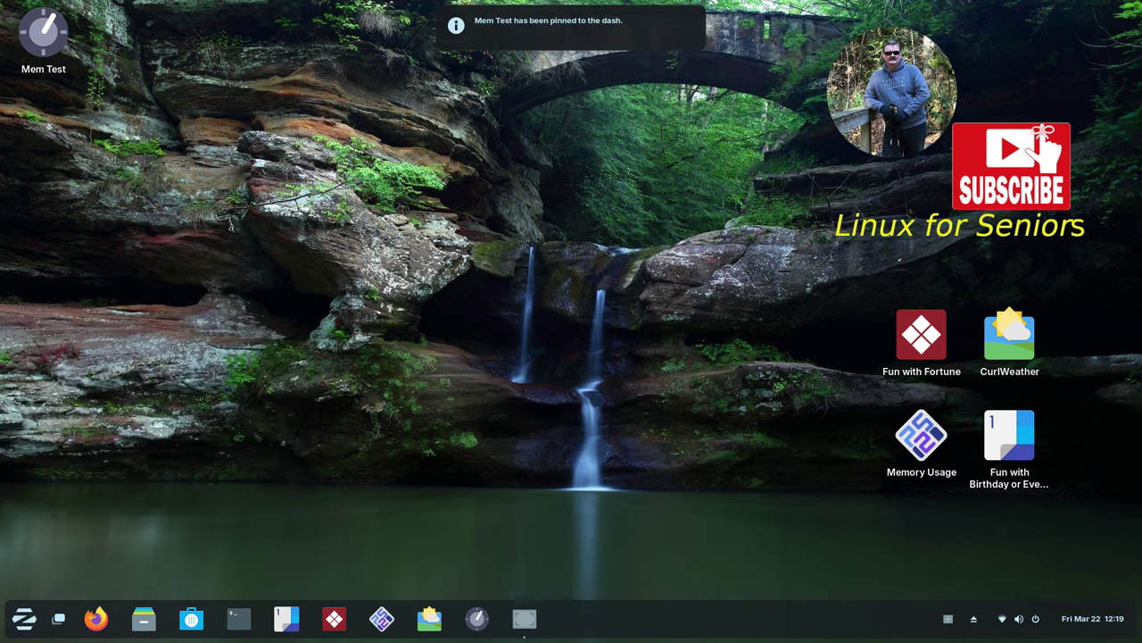
Run Mem Test from the dash, enlarge the terminal text, examine the memory and swap figures, and close the terminal.
left_click(477, 617)
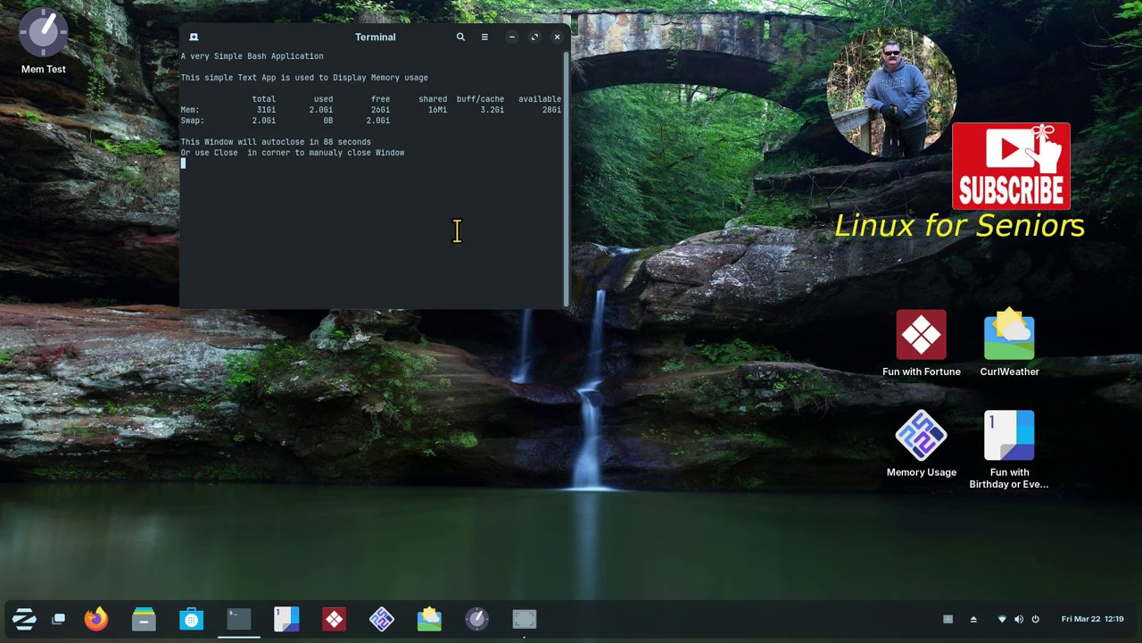
key("ctrl+plus")
key("ctrl+plus")
key("ctrl+plus")
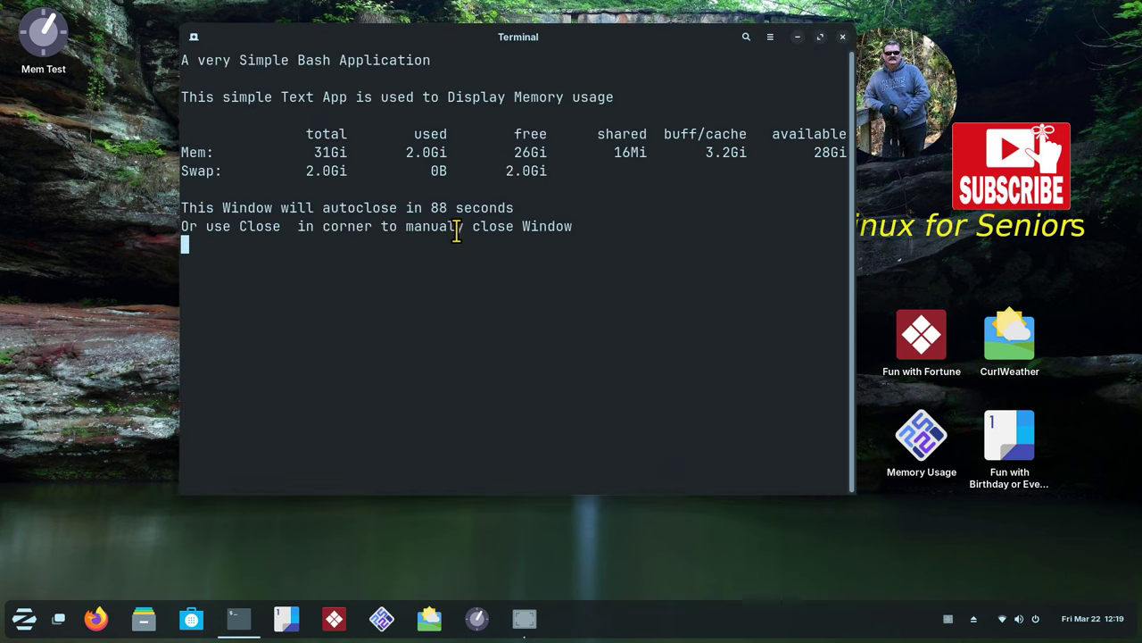
left_click_drag(629, 49, 643, 98)
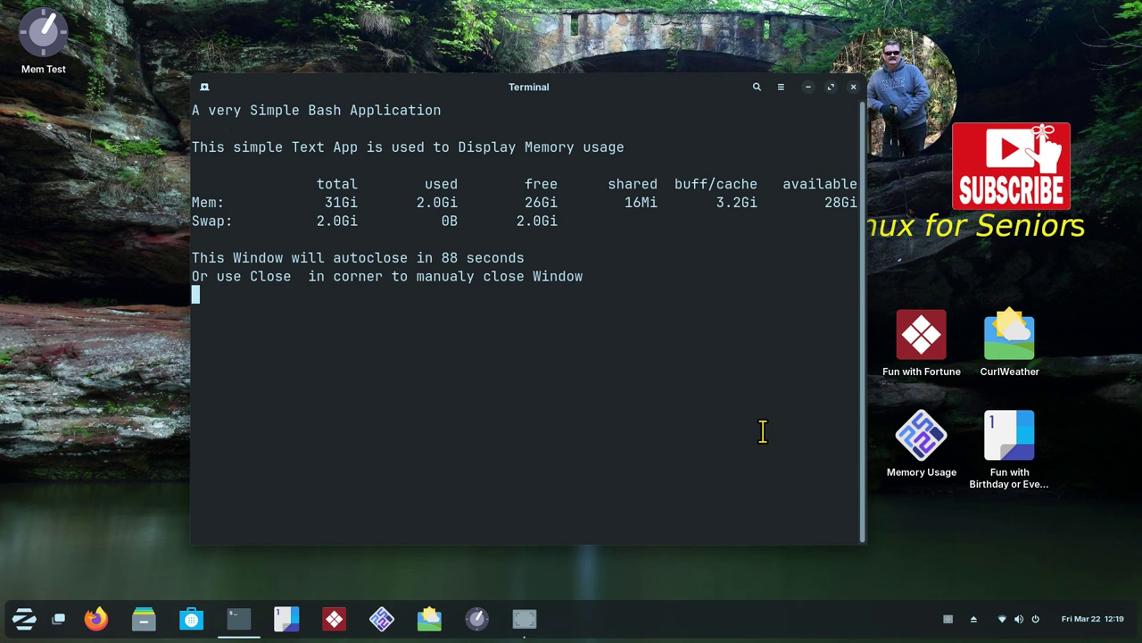
left_click_drag(324, 203, 849, 188)
left_click_drag(309, 221, 594, 217)
left_click(854, 87)
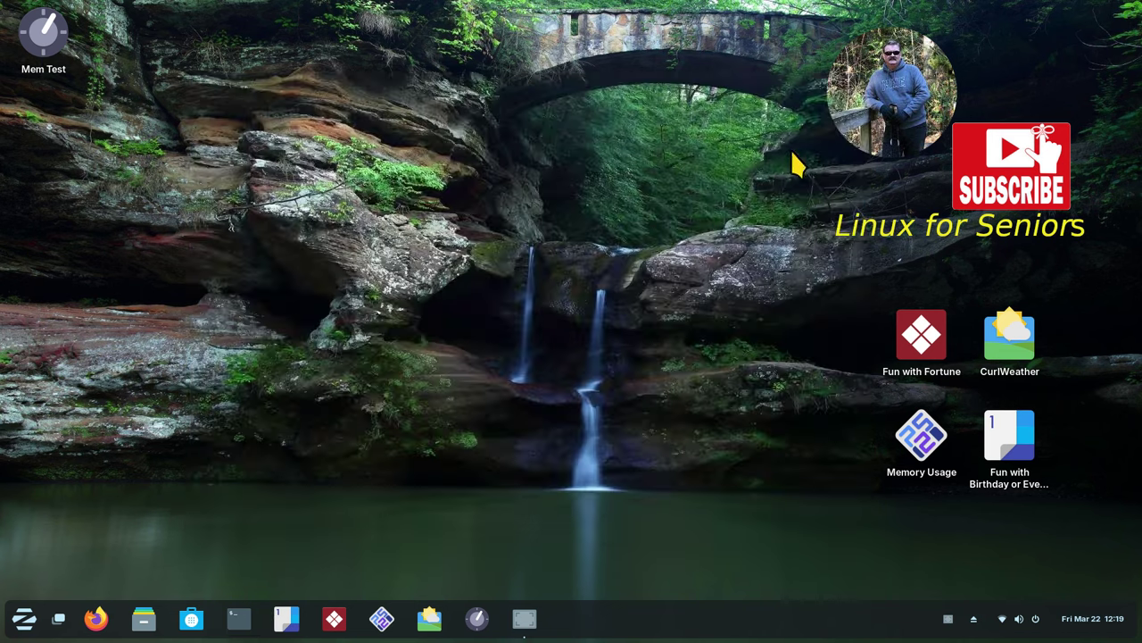
Test the Memory Usage launcher in the dash and the Mem Test launcher on the desktop, closing each terminal window.
left_click(382, 619)
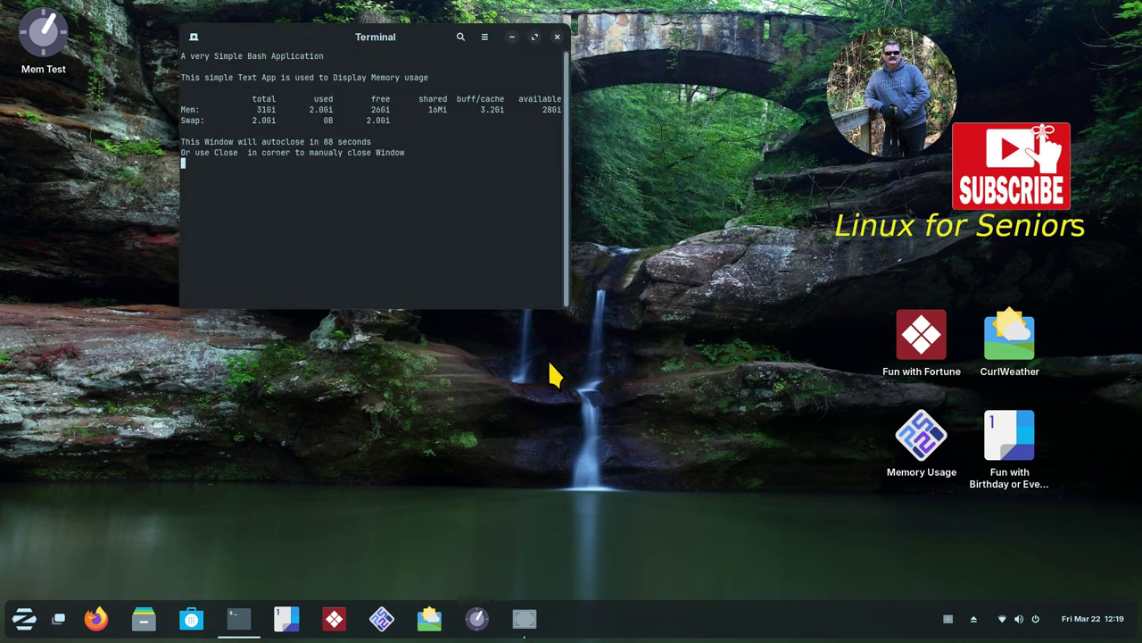
left_click(557, 36)
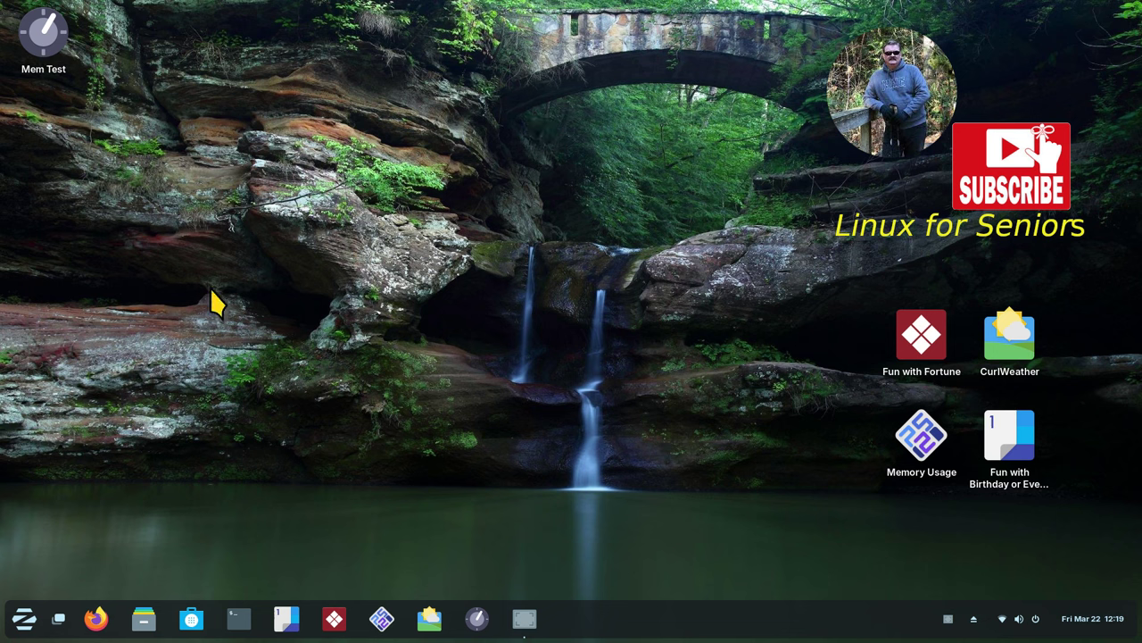
double_click(40, 36)
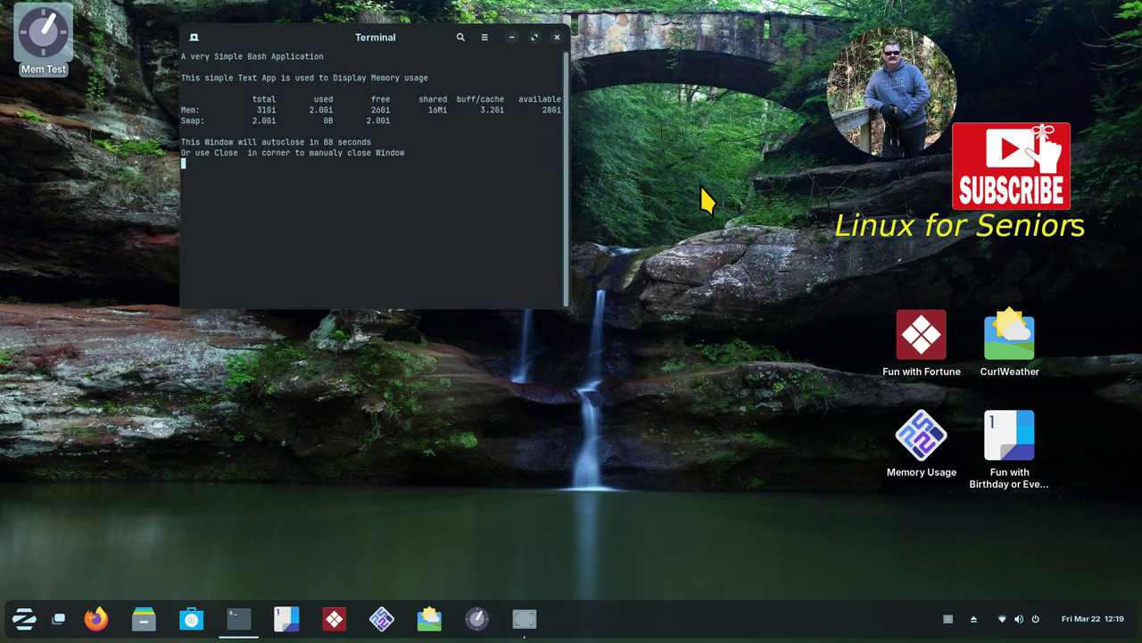
left_click(556, 36)
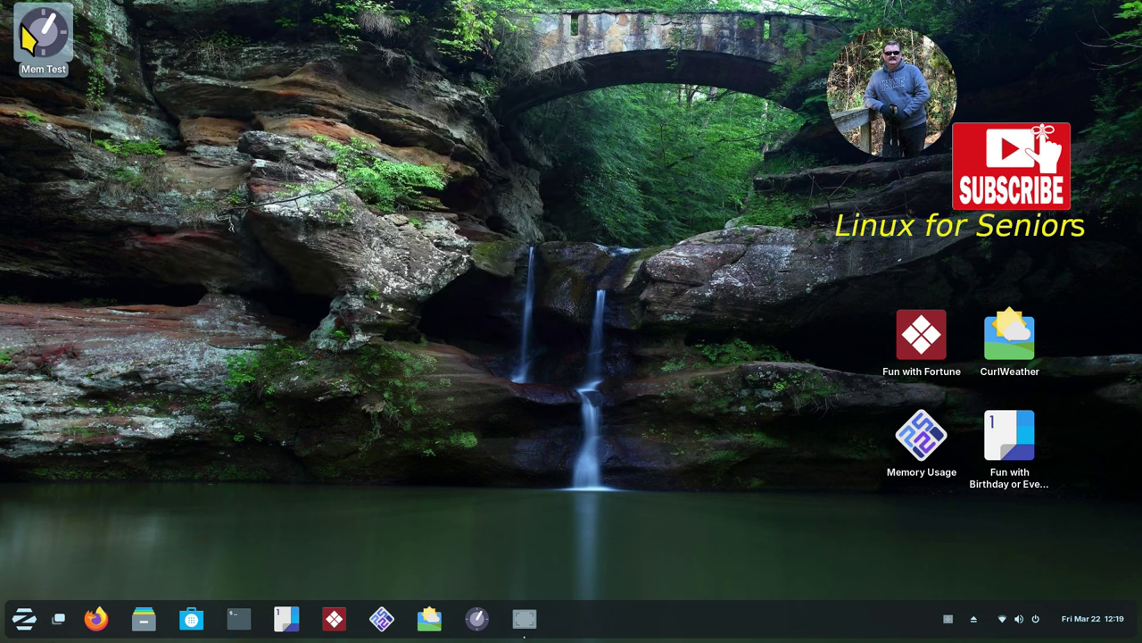
Search the application menu for "mem" and open the options of the Mem Test entry.
left_click(27, 618)
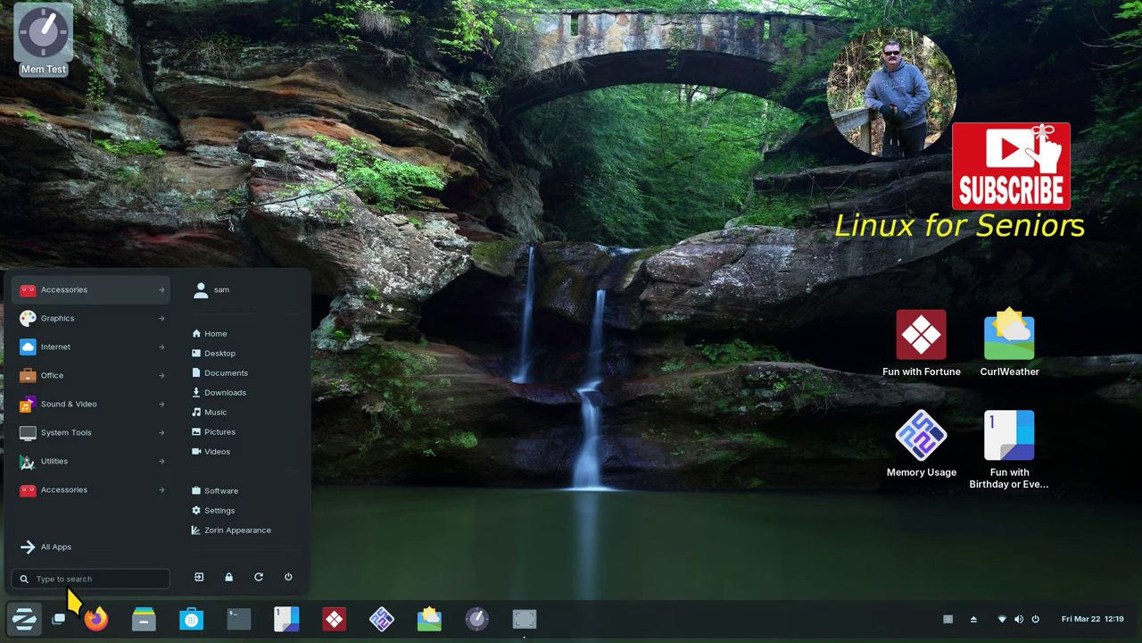
type("mem")
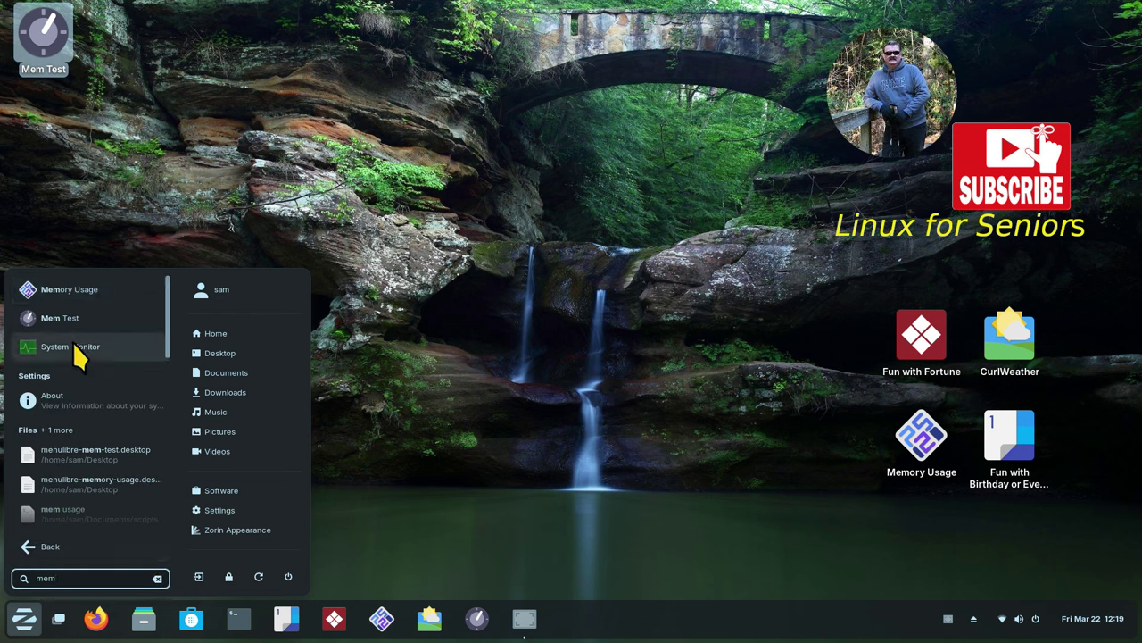
right_click(70, 323)
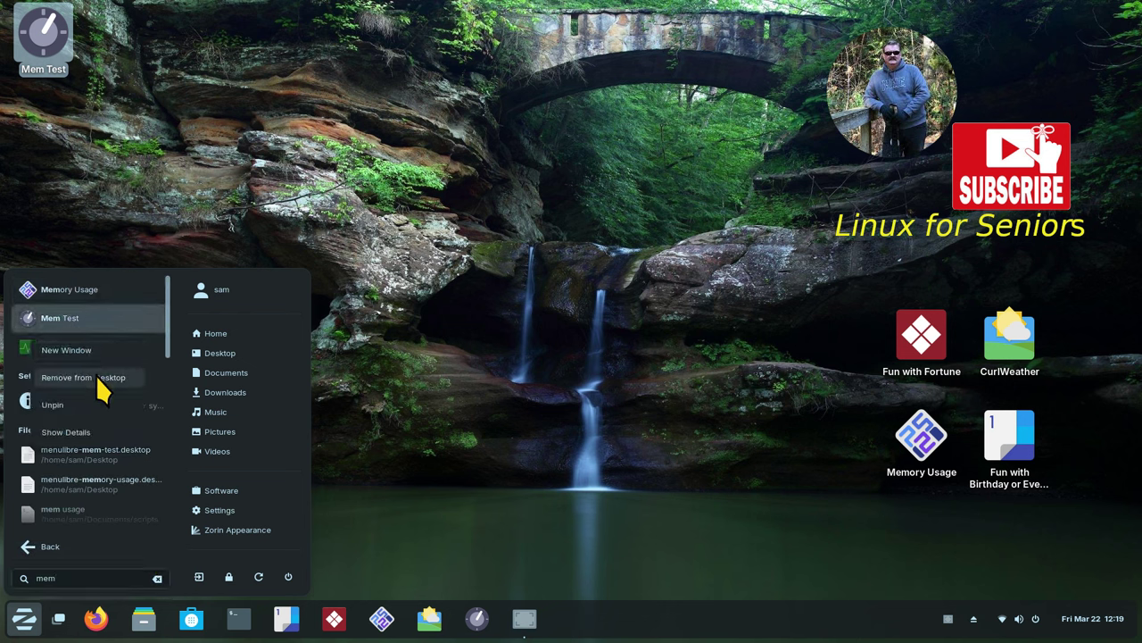
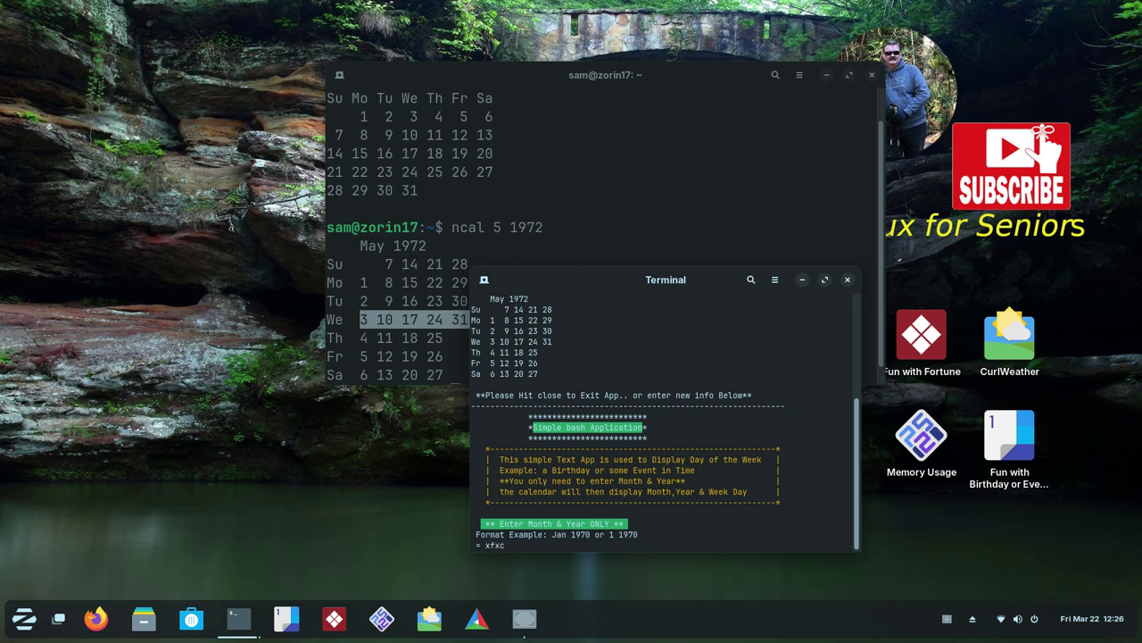
Submit "xfxc" at the birthday script's month and year prompt, highlight its response line, and move the terminal window aside.
key("Return")
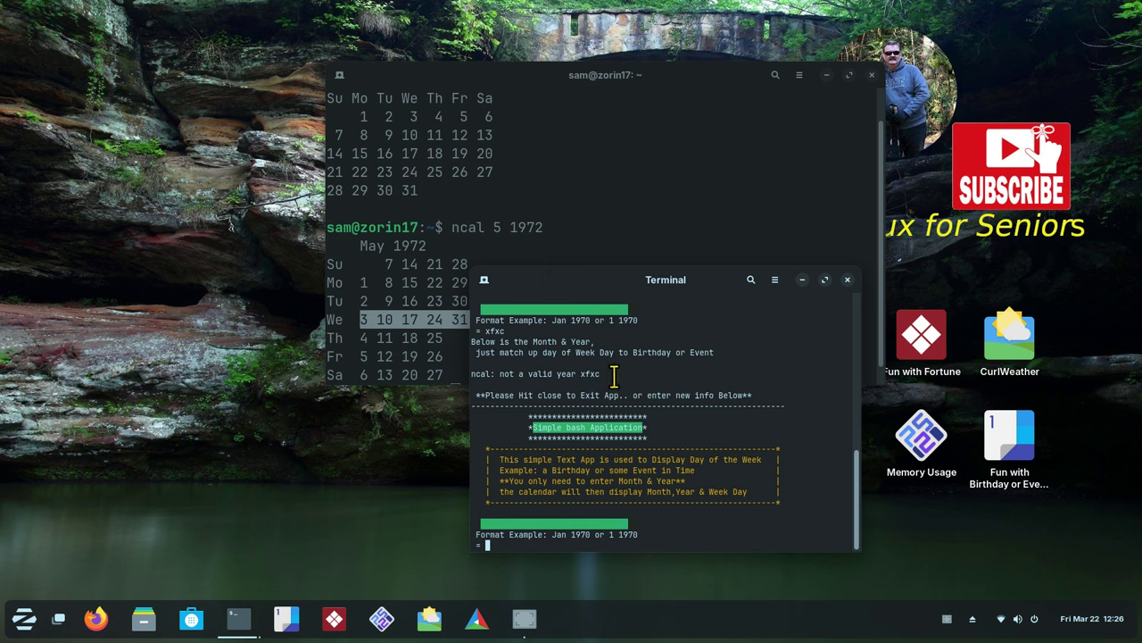
left_click_drag(616, 377, 462, 377)
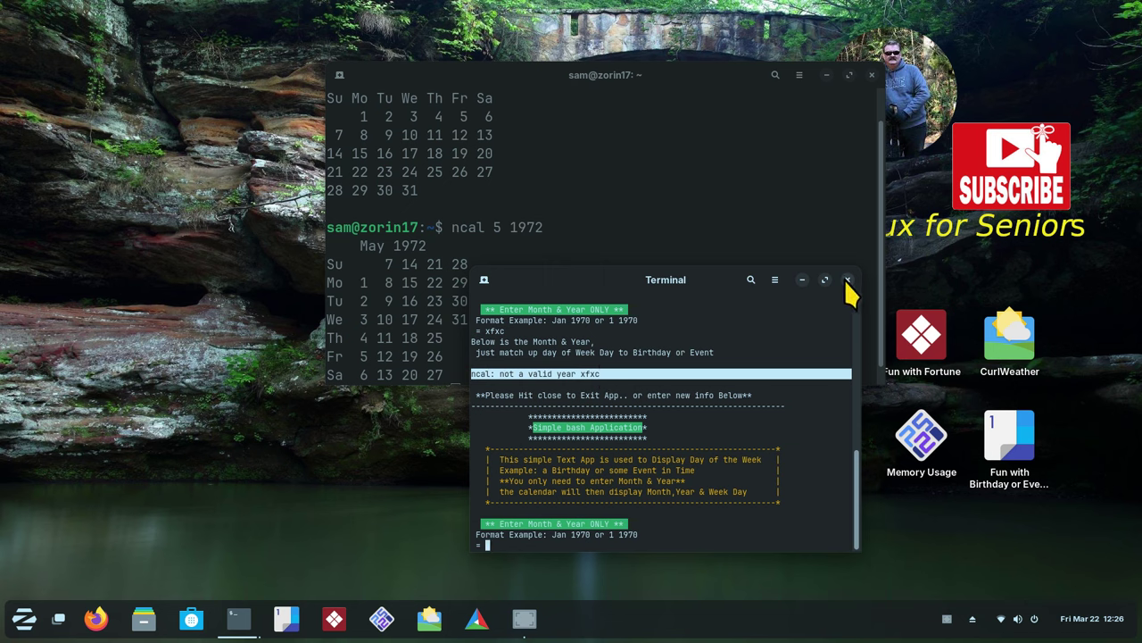
left_click_drag(708, 288, 970, 187)
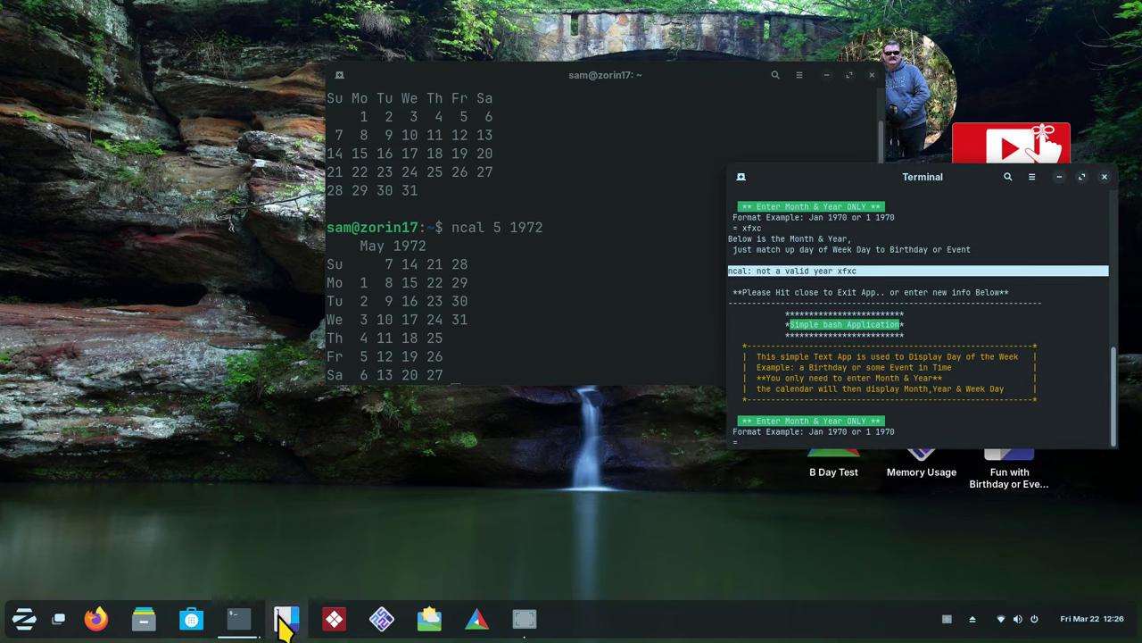
Open the birthday-event script from the Documents/scripts folder in Kate.
left_click(142, 619)
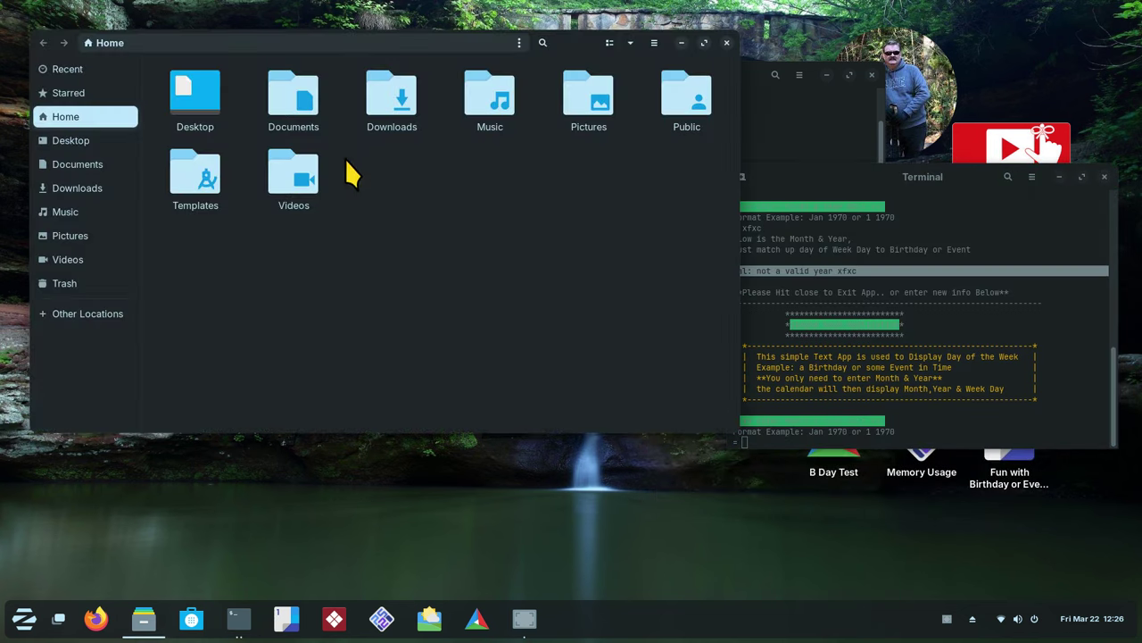
left_click(82, 165)
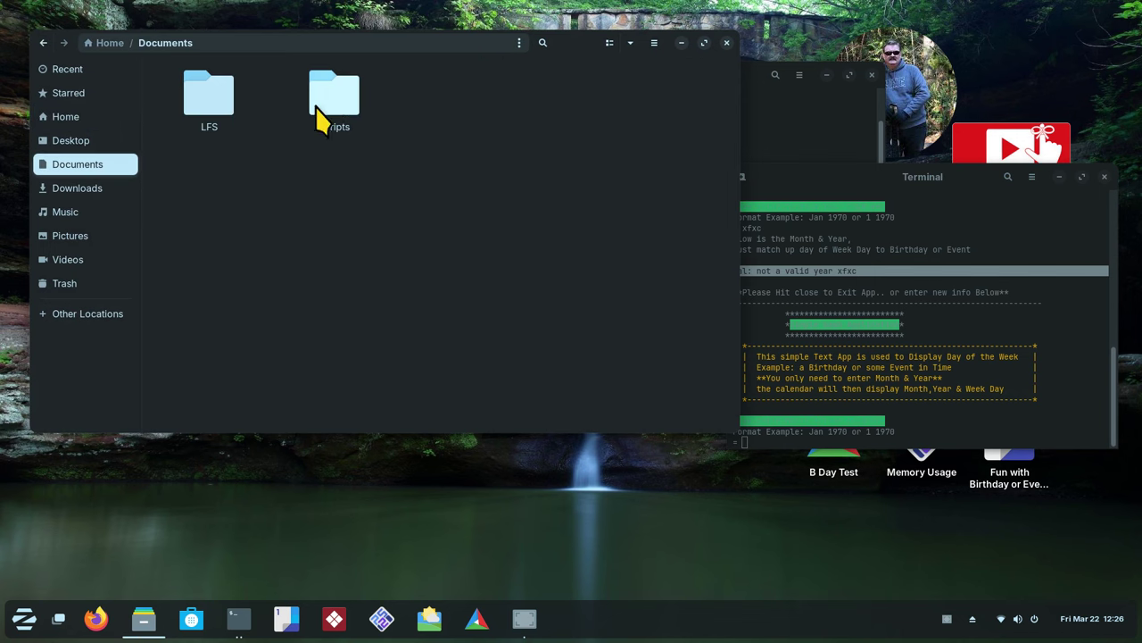
double_click(340, 93)
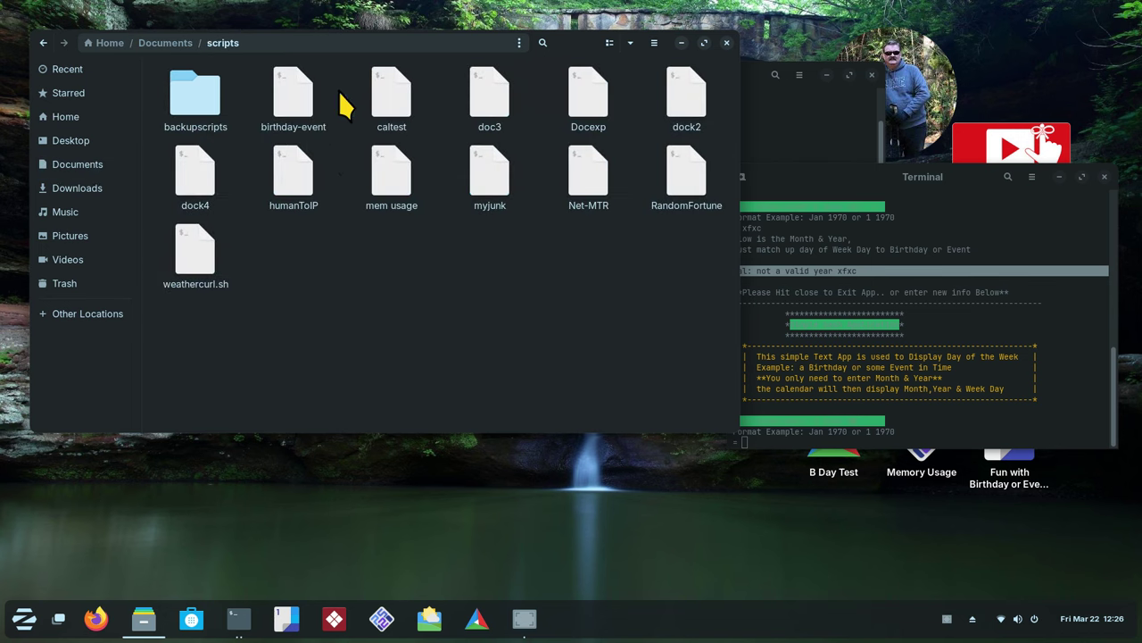
left_click(290, 96)
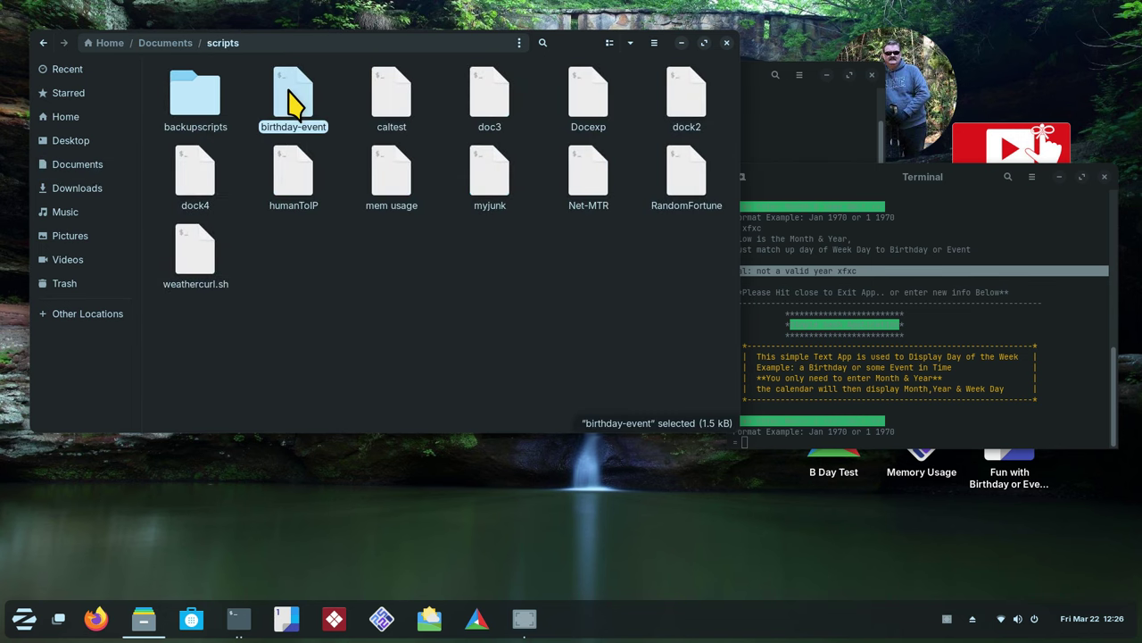
right_click(294, 103)
left_click(312, 97)
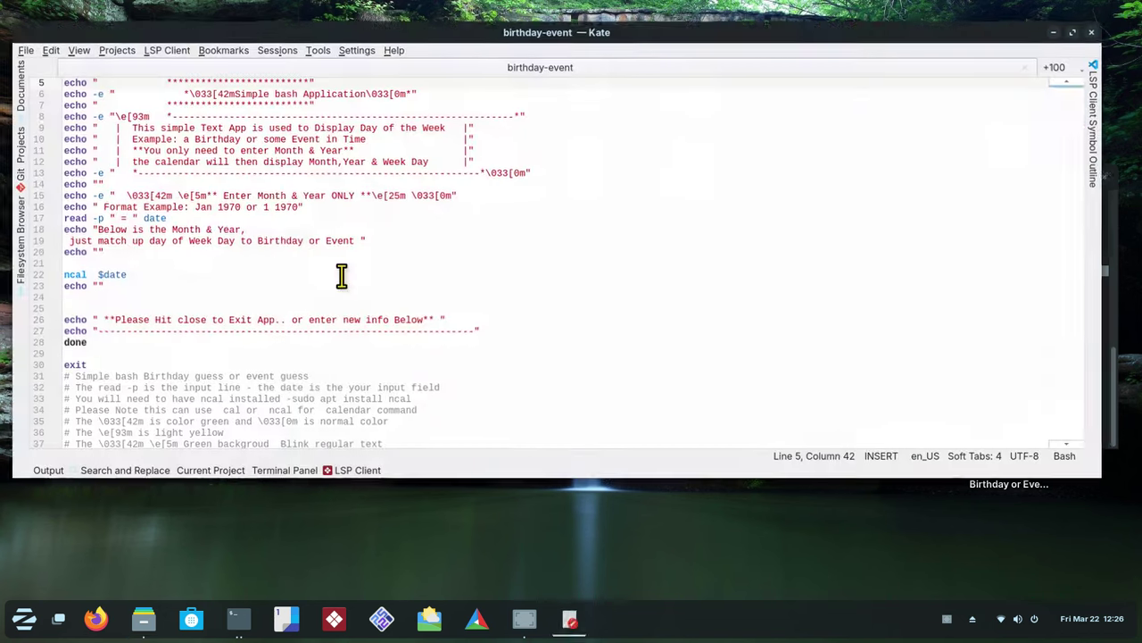
Change the ncal command on line 22 of birthday-event to cal, save the script, and close Kate.
left_click(64, 275)
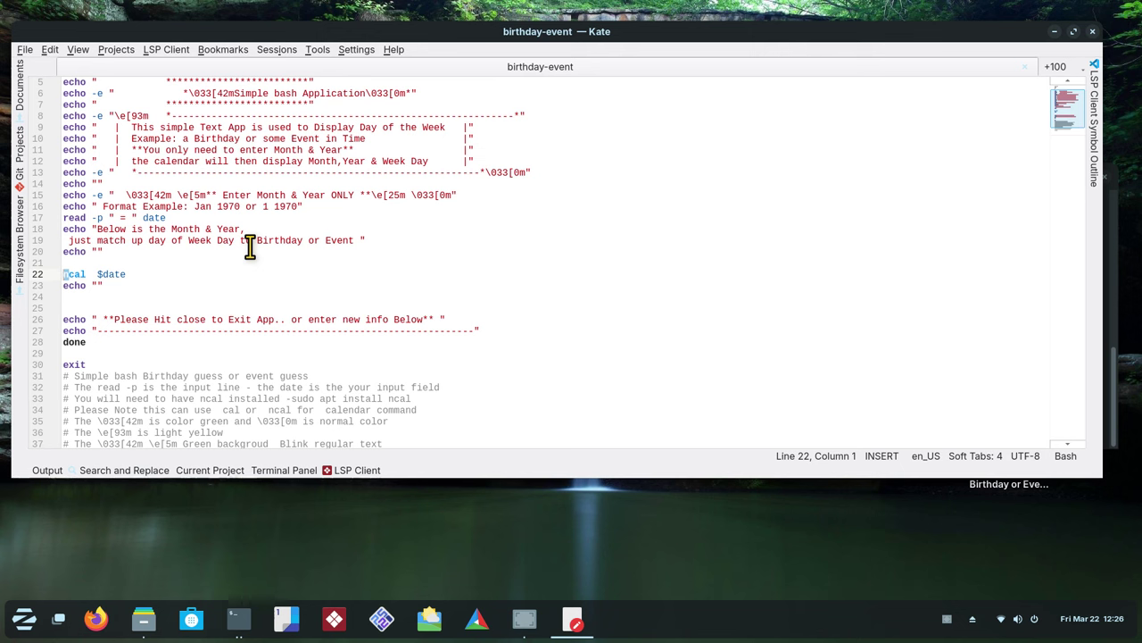
key("Delete")
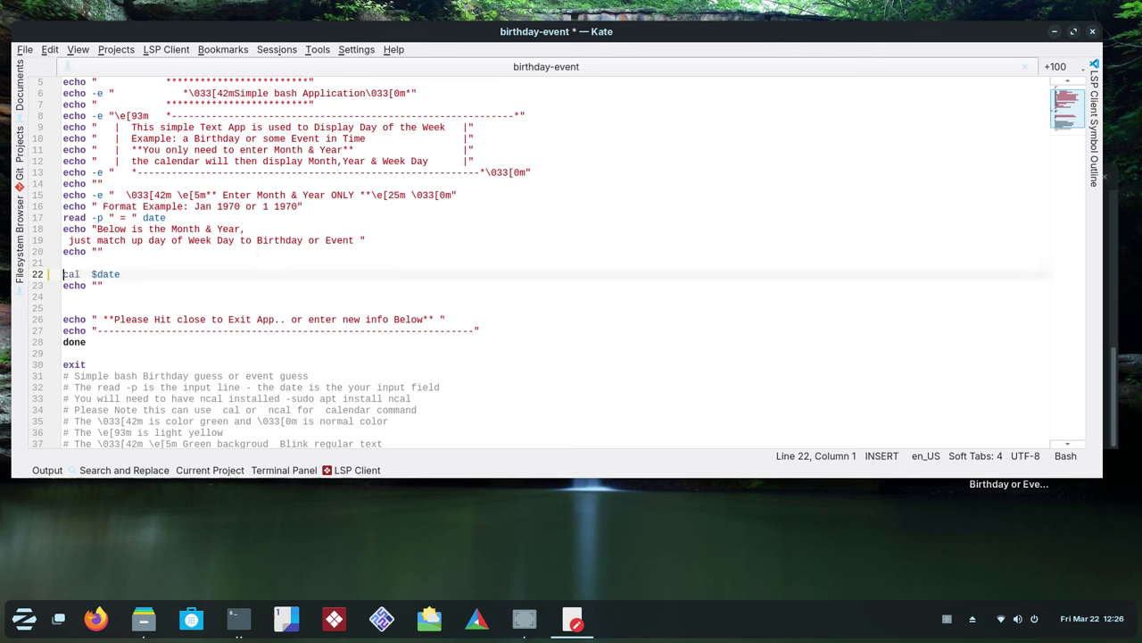
key("ctrl+s")
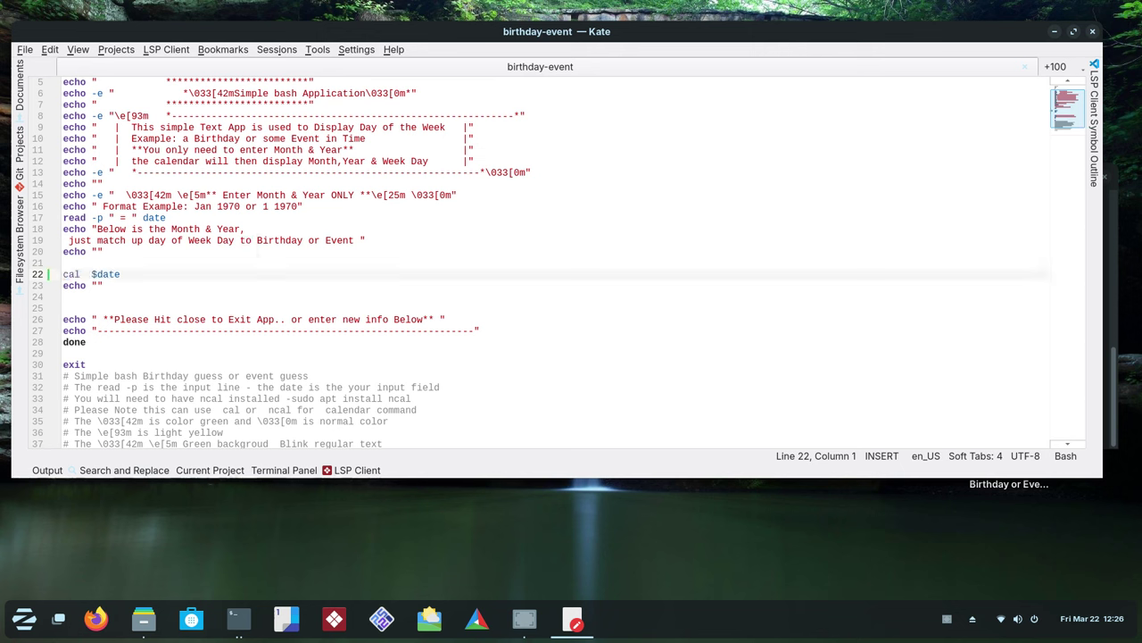
left_click(25, 49)
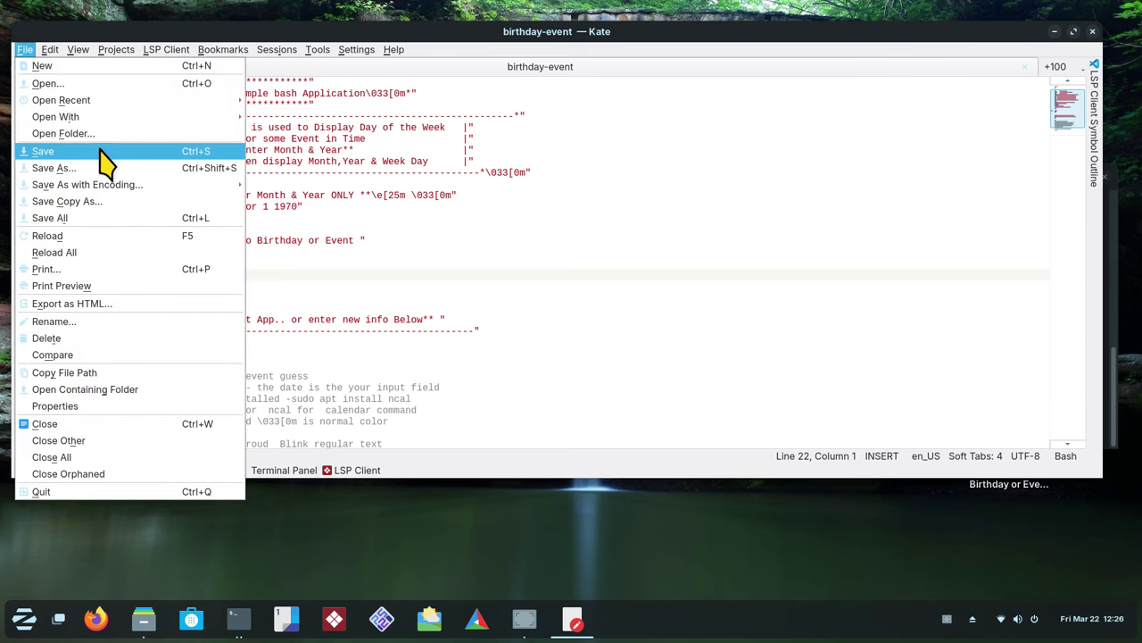
left_click(1017, 59)
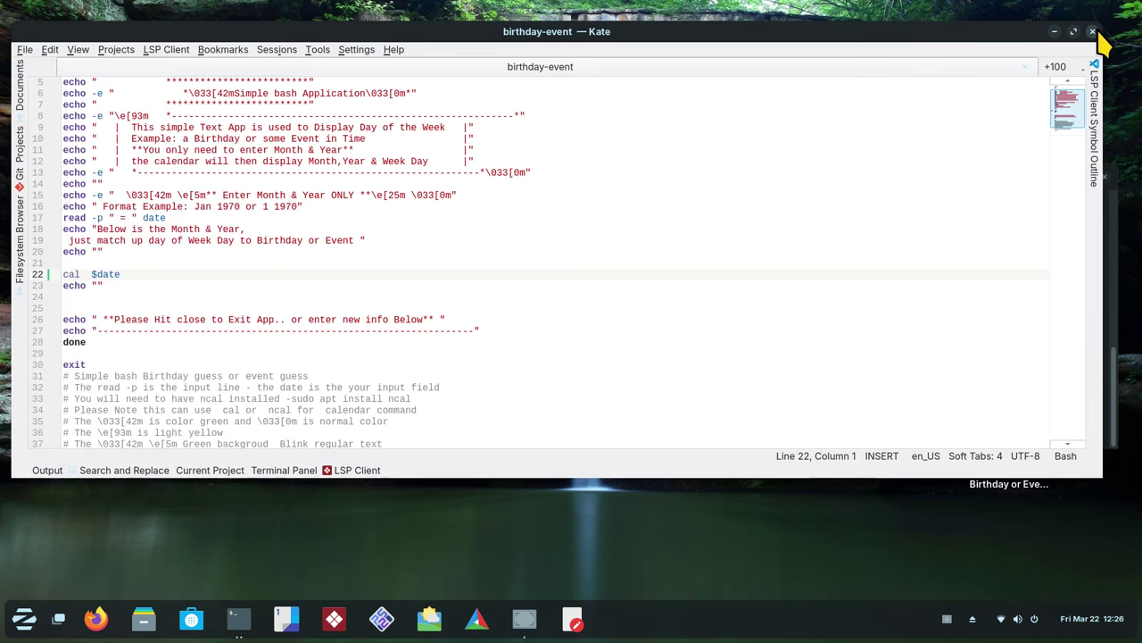
left_click(1093, 32)
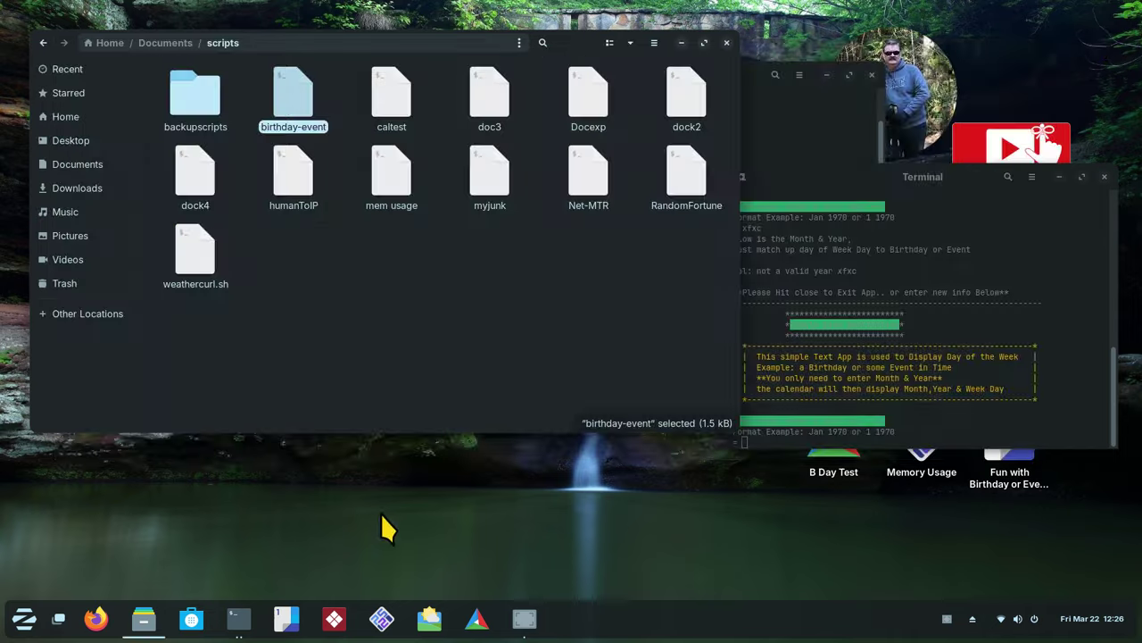
Launch the birthday script in a new terminal and submit "1 1970" at its month and year prompt.
left_click(287, 625)
left_click_drag(296, 75, 457, 255)
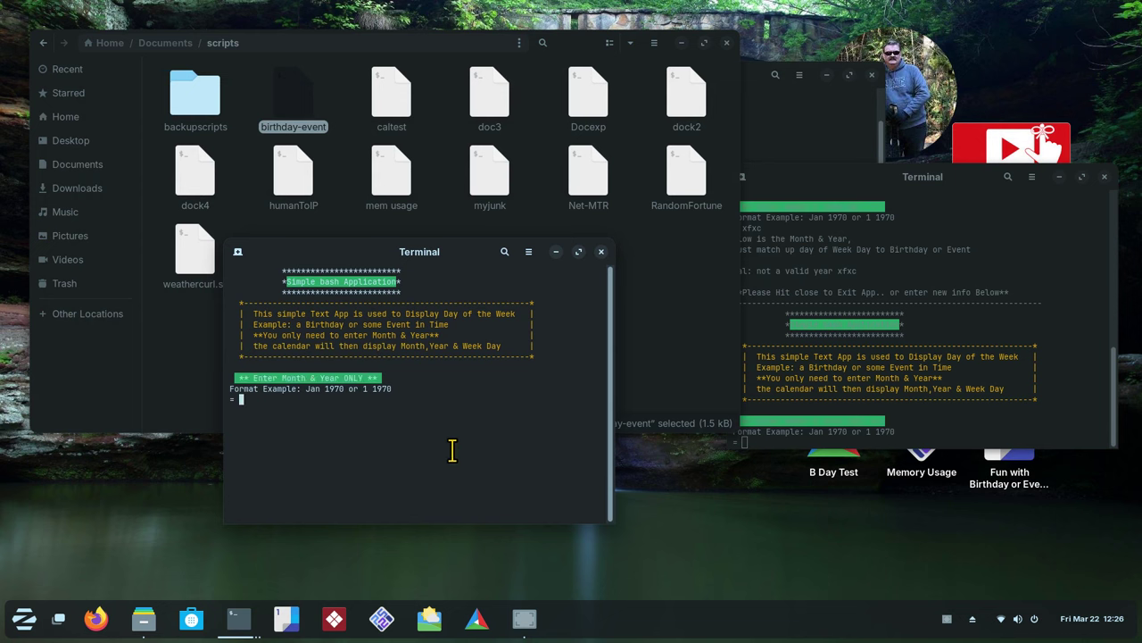
type("1 19")
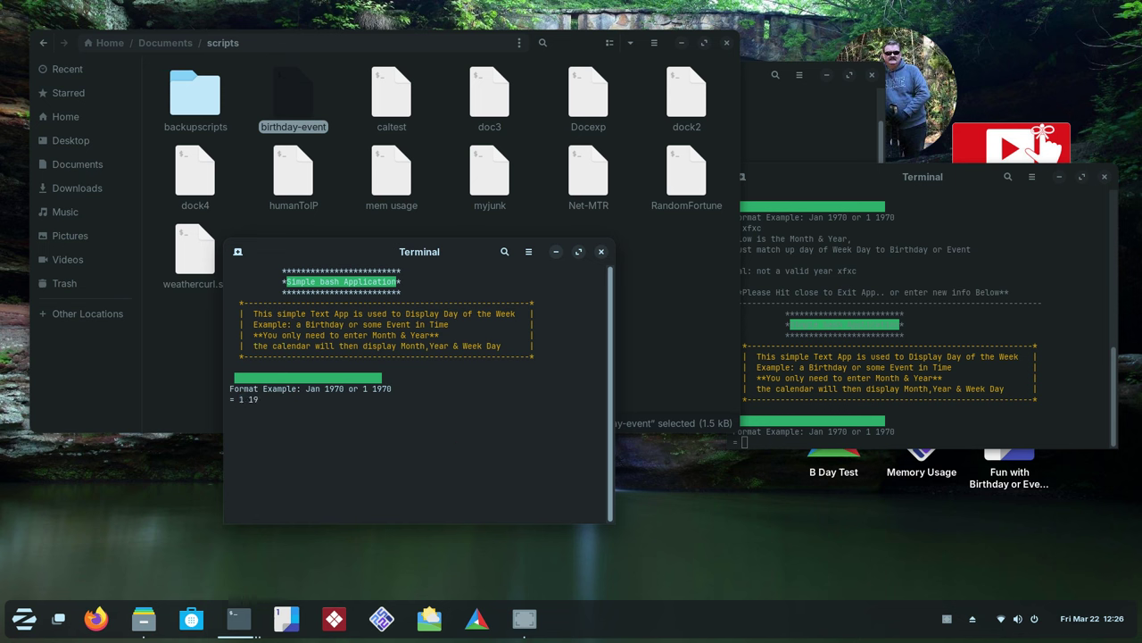
type("70")
key("Return")
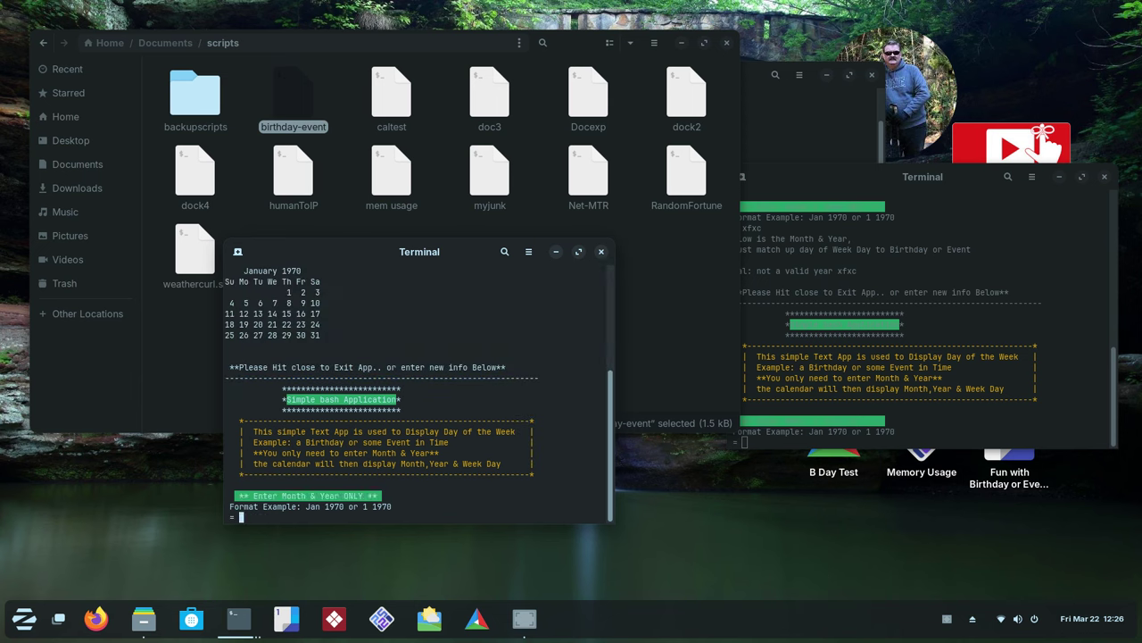
Submit "5 1972" in the older ncal terminal placed beside the new one, and highlight the January 1970 calendar's weekday header for comparison.
left_click_drag(842, 182, 741, 261)
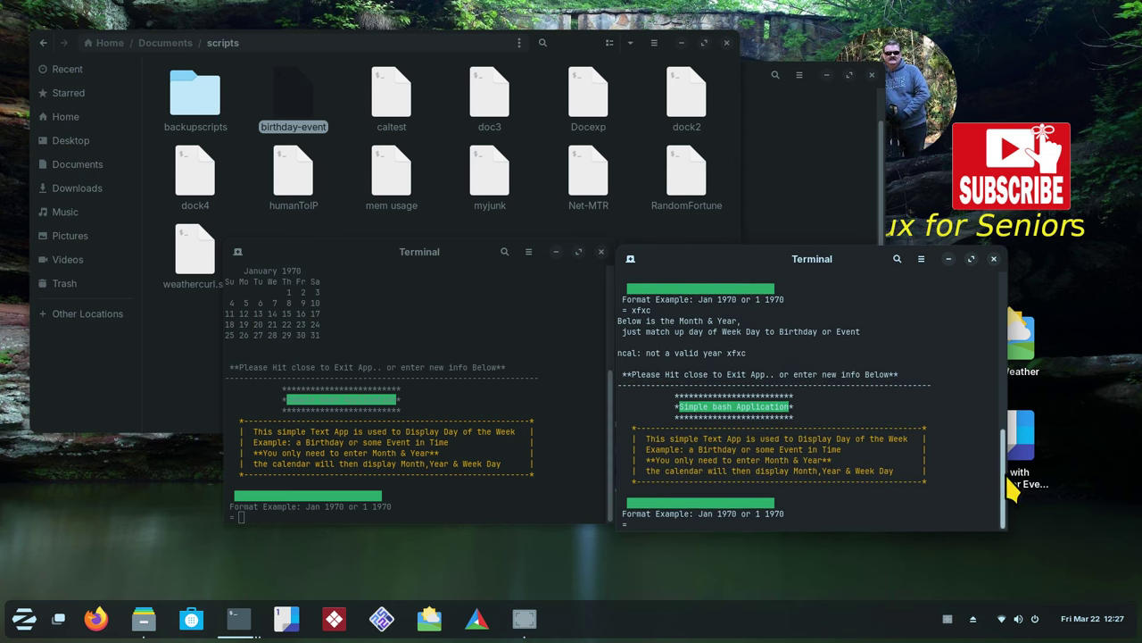
type("5 1972")
key("Return")
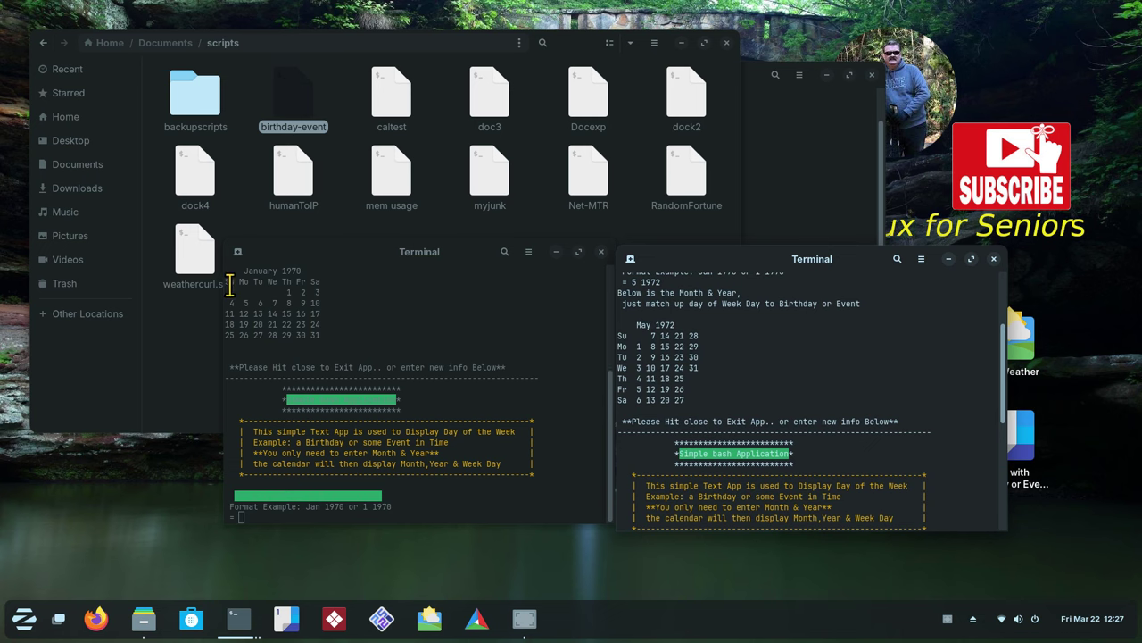
left_click_drag(226, 282, 325, 282)
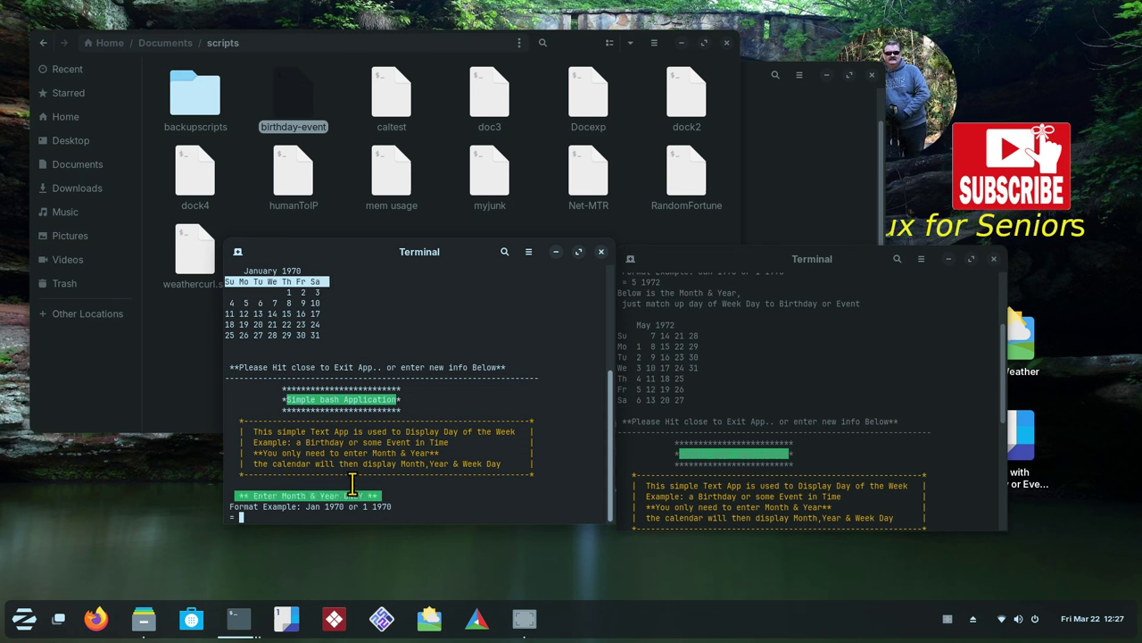
Submit "nnnn" at the newer birthday script's prompt and highlight the command name in its response line.
type("nnnn")
key("Return")
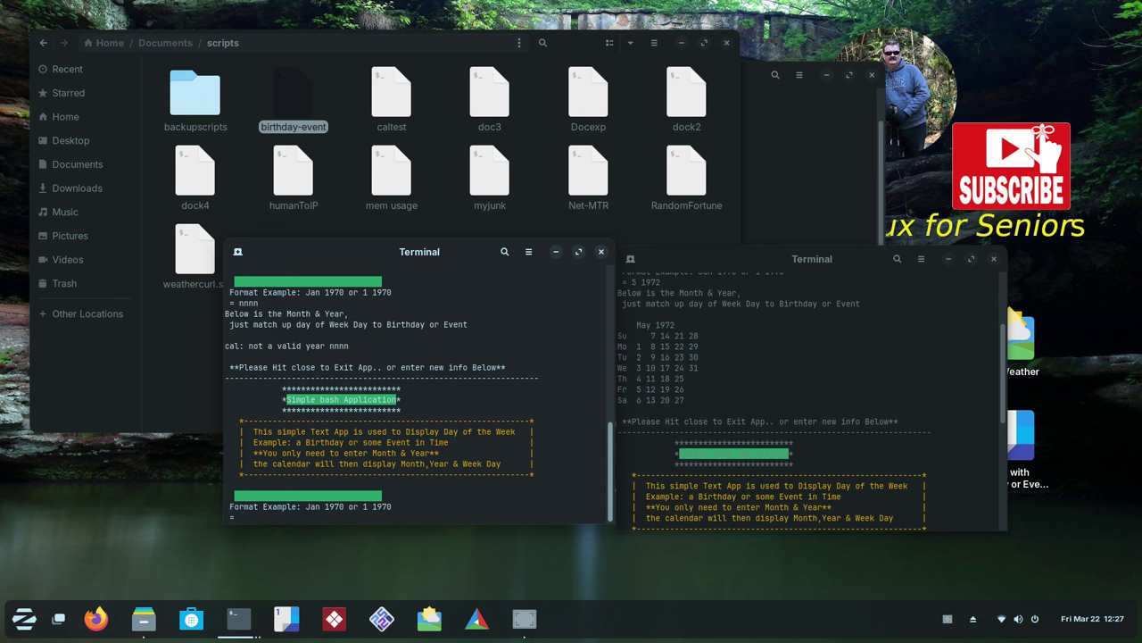
double_click(236, 348)
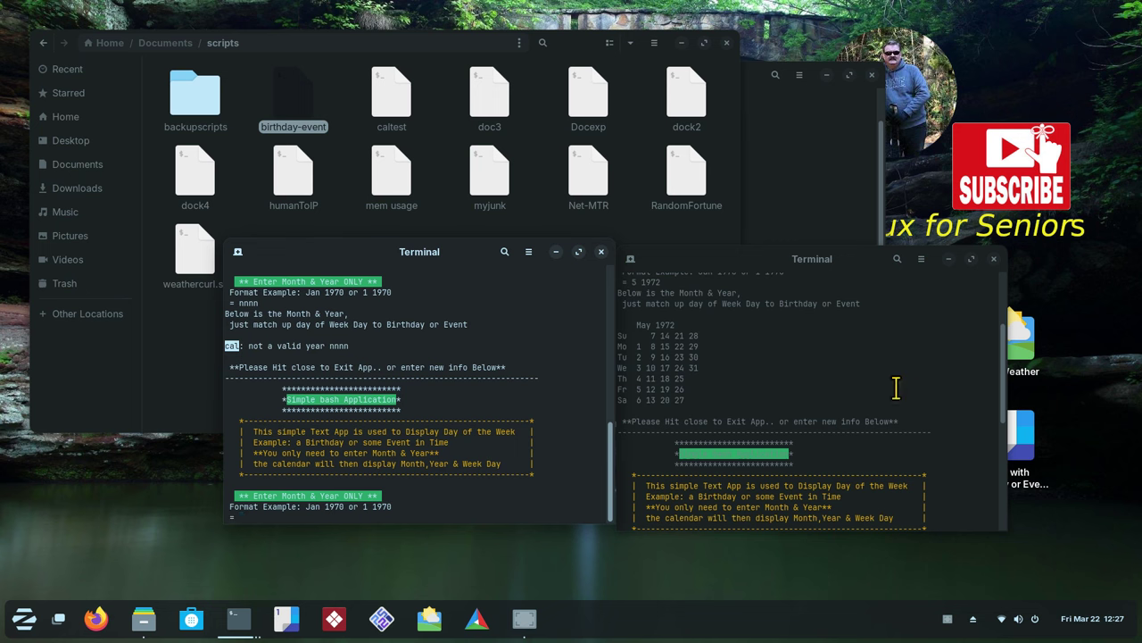
Highlight the ncal response to "xfxc" in the older birthday script terminal, and close both script terminals.
scroll(830, 388, "up", 4)
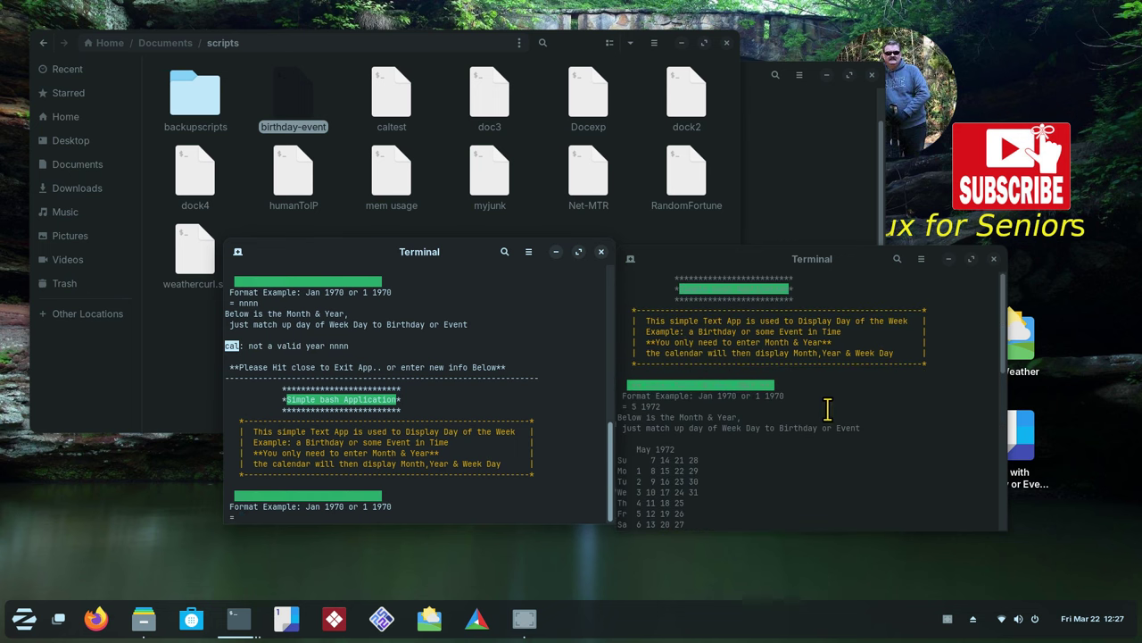
scroll(827, 409, "down", 10)
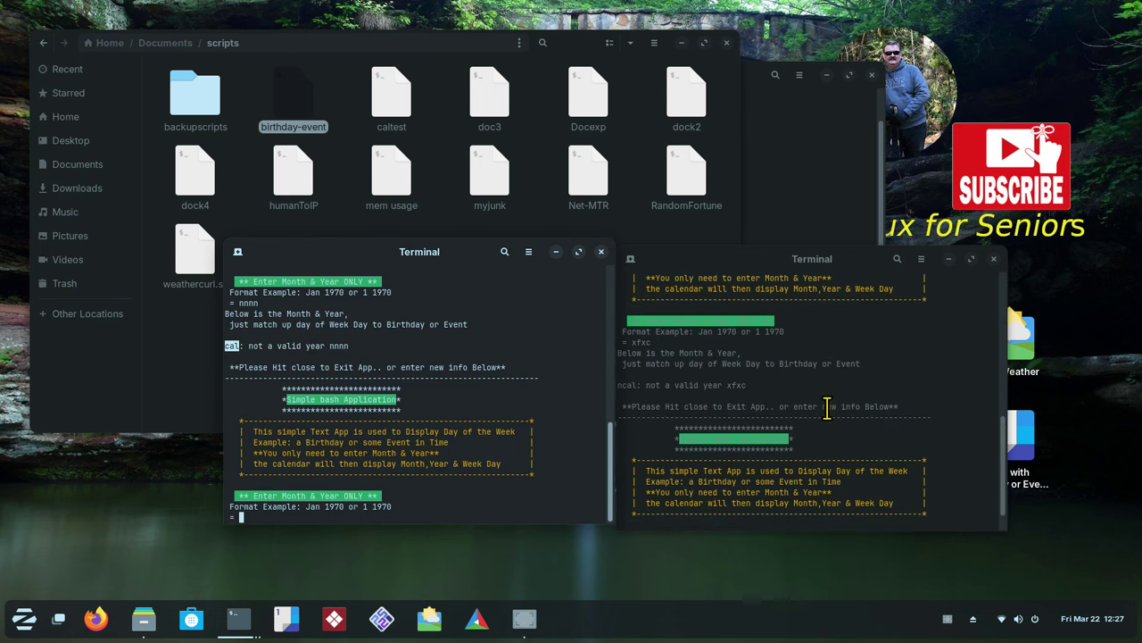
triple_click(646, 395)
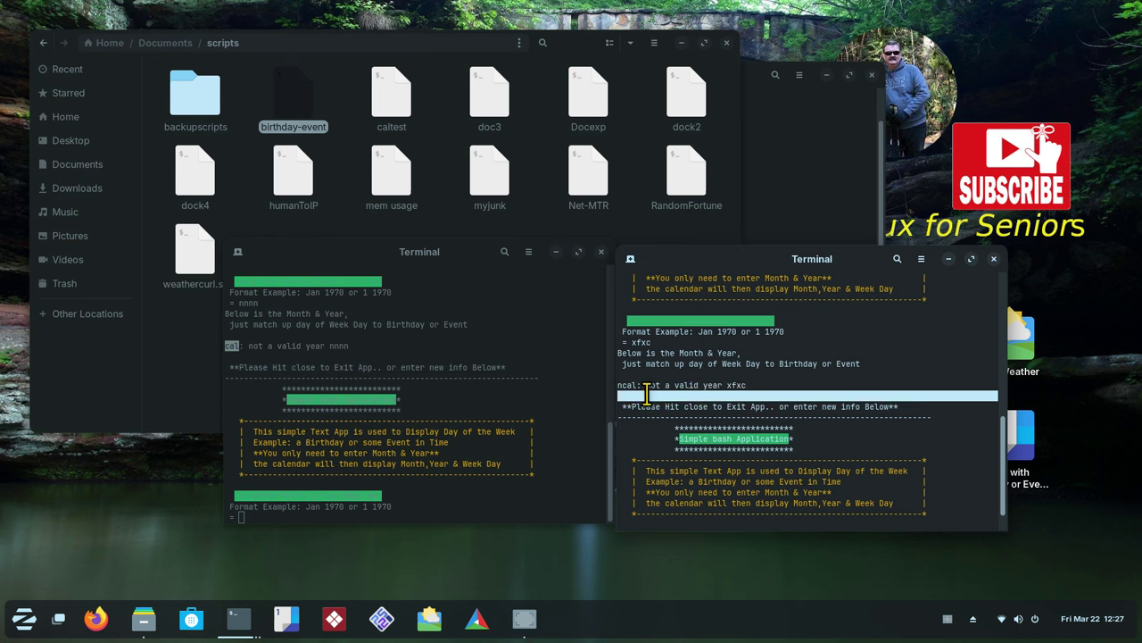
triple_click(644, 385)
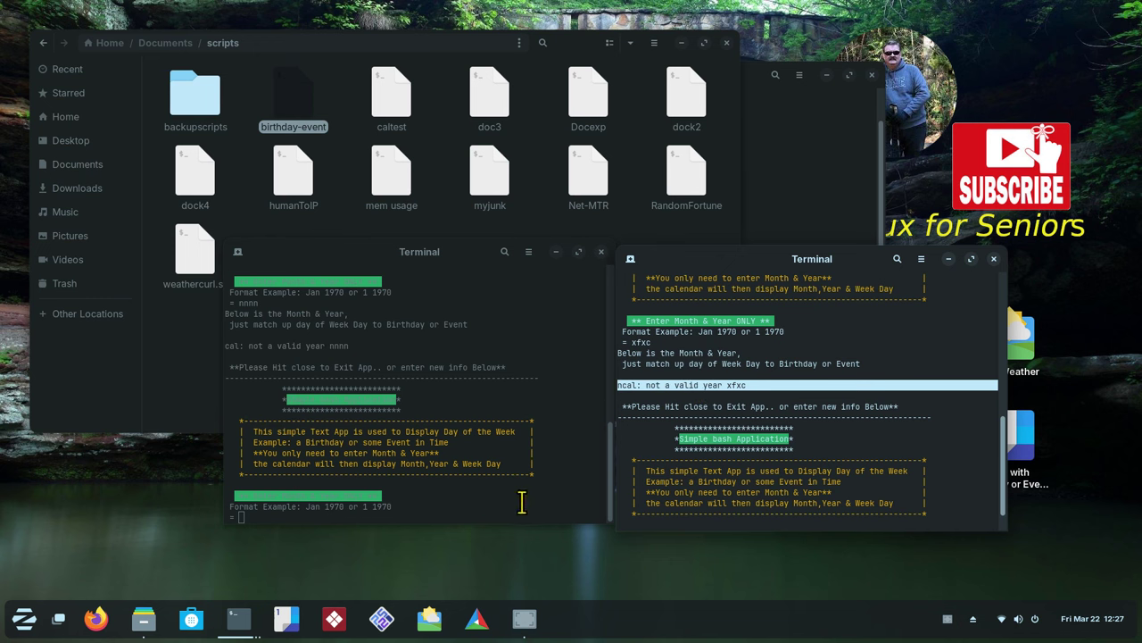
left_click(601, 252)
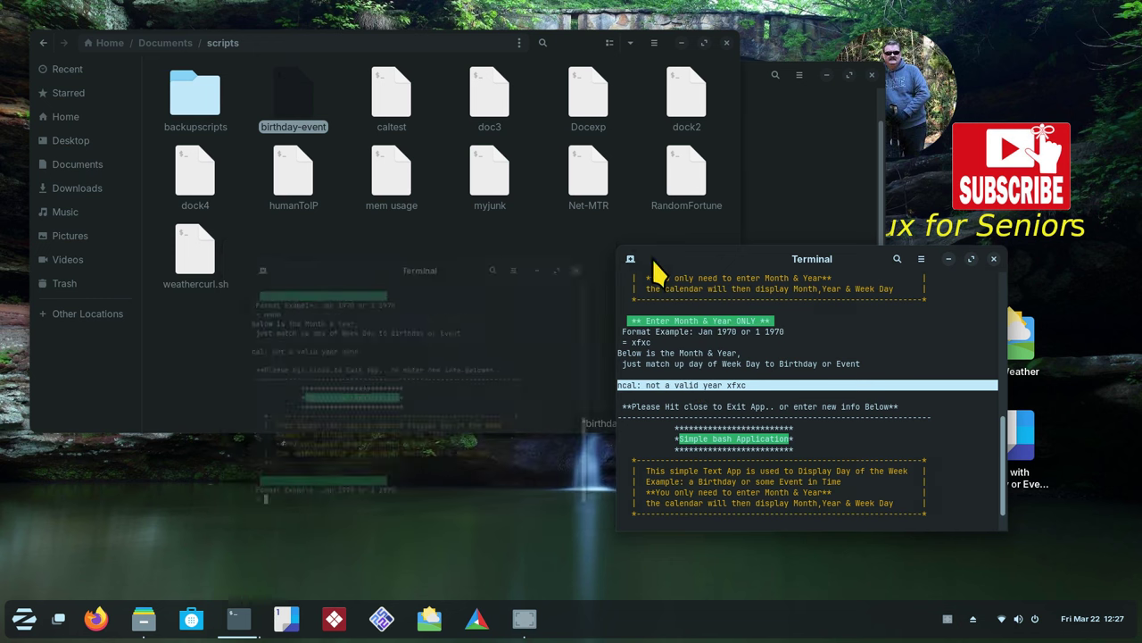
left_click(993, 258)
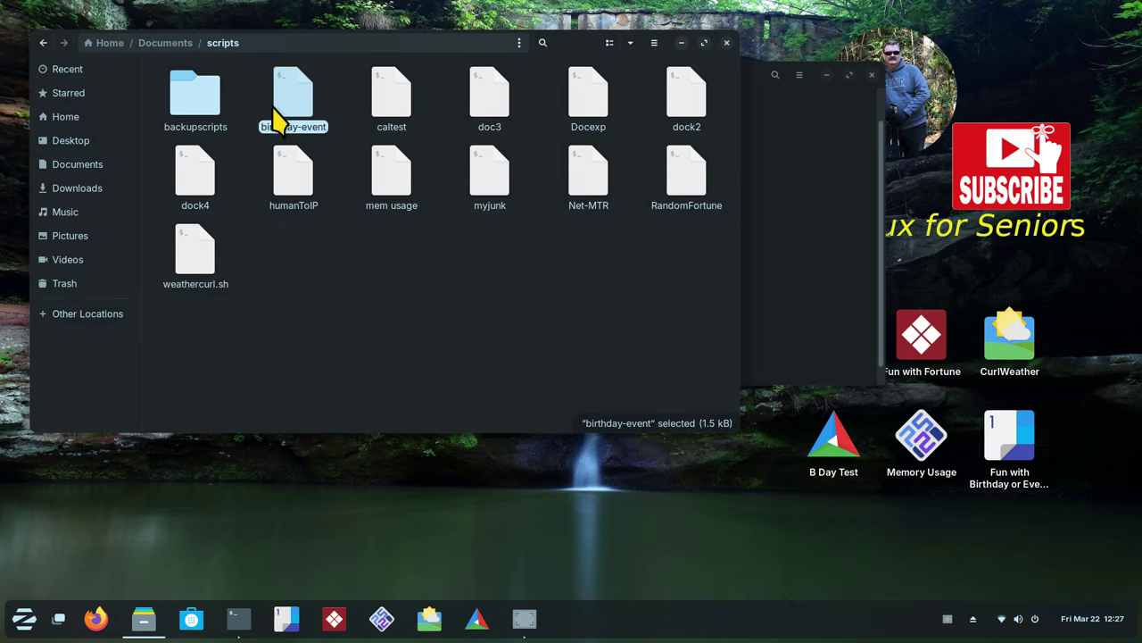
Change the cal command on line 22 of birthday-event to ncal in Kate, save the script, and quit Kate.
right_click(302, 98)
left_click(331, 101)
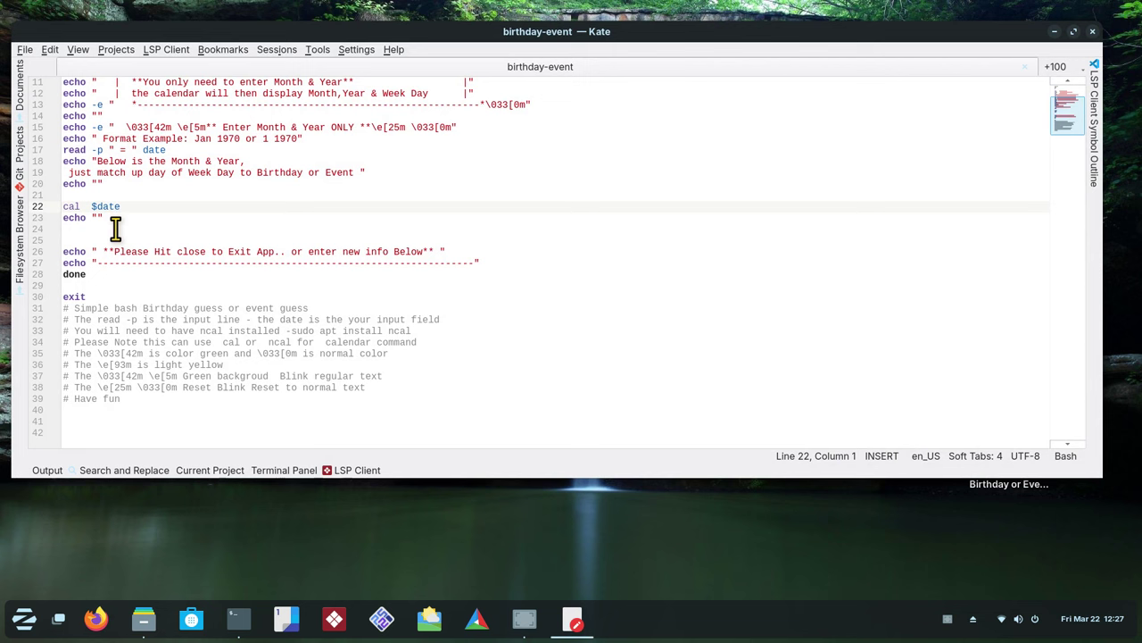
type("n")
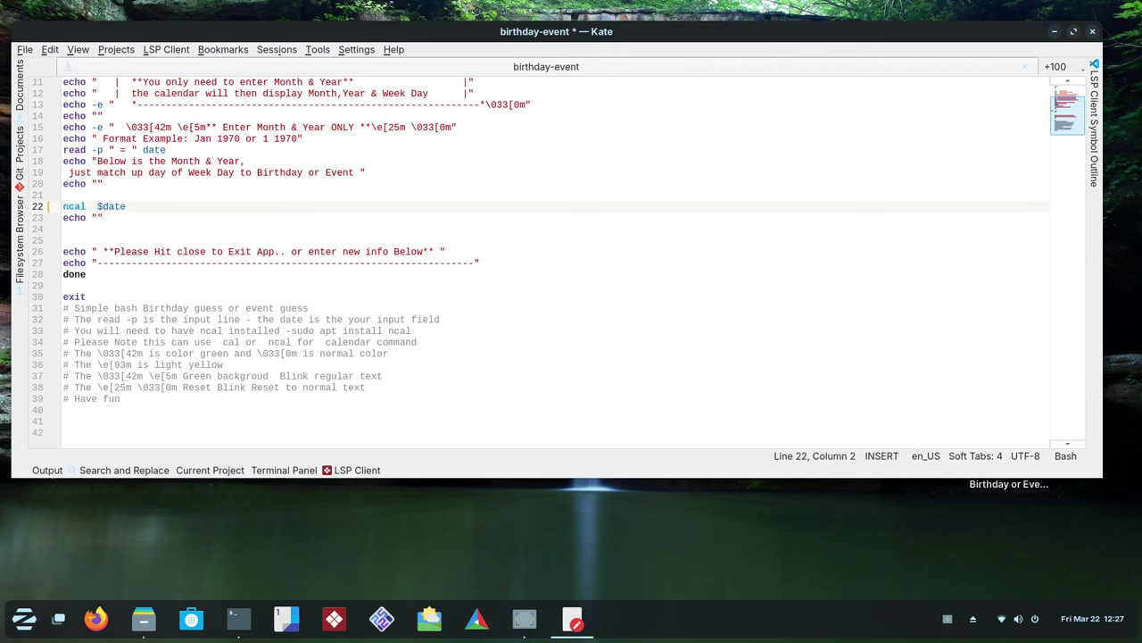
key("ctrl+s")
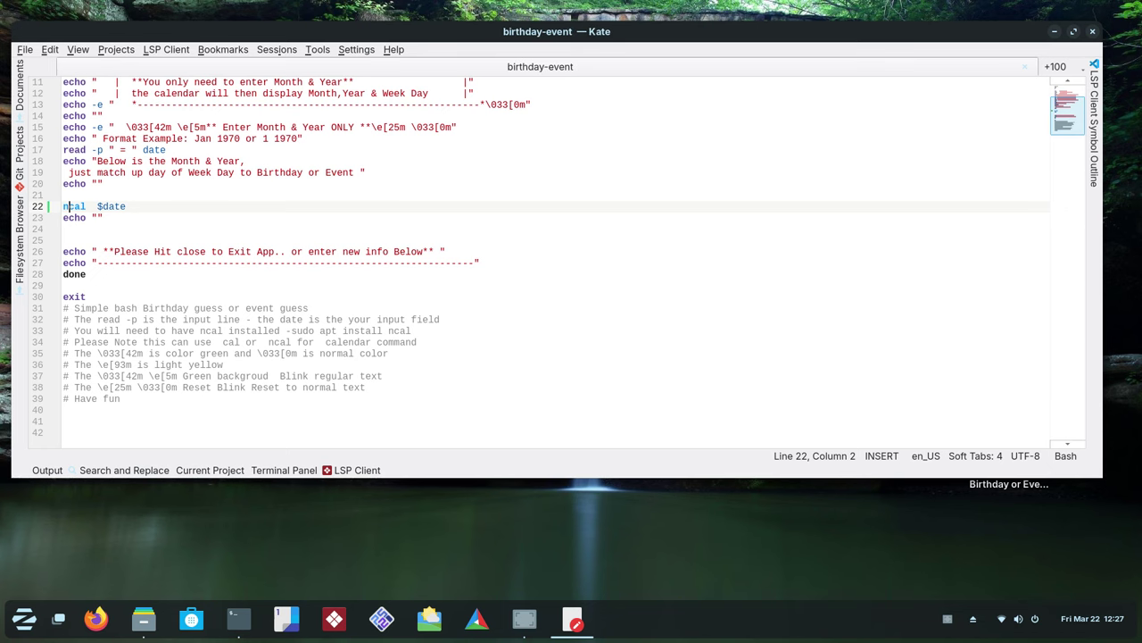
key("ctrl+q")
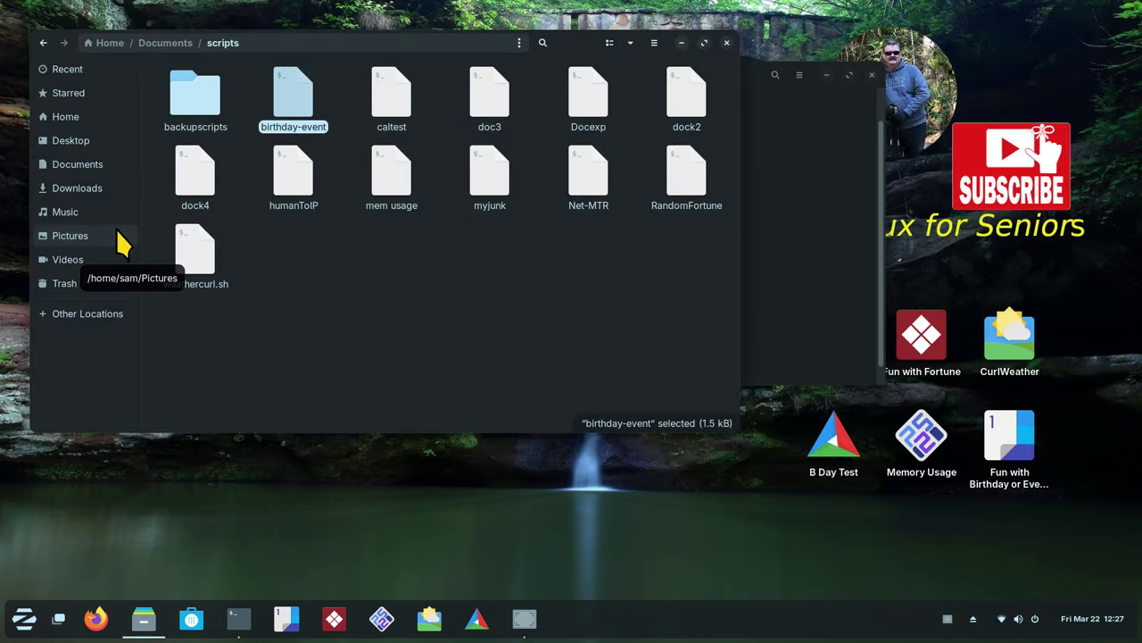
Rerun the birthday script with "1 1970" to test the edit, closing the leftover terminal, the script window and the file manager.
left_click(852, 157)
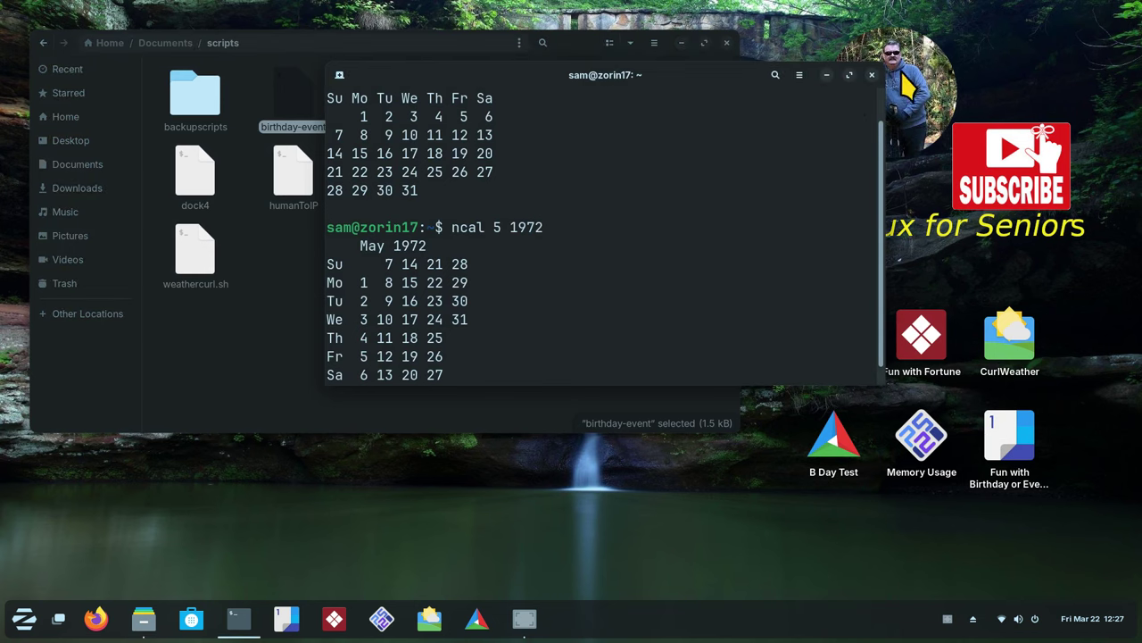
left_click(872, 74)
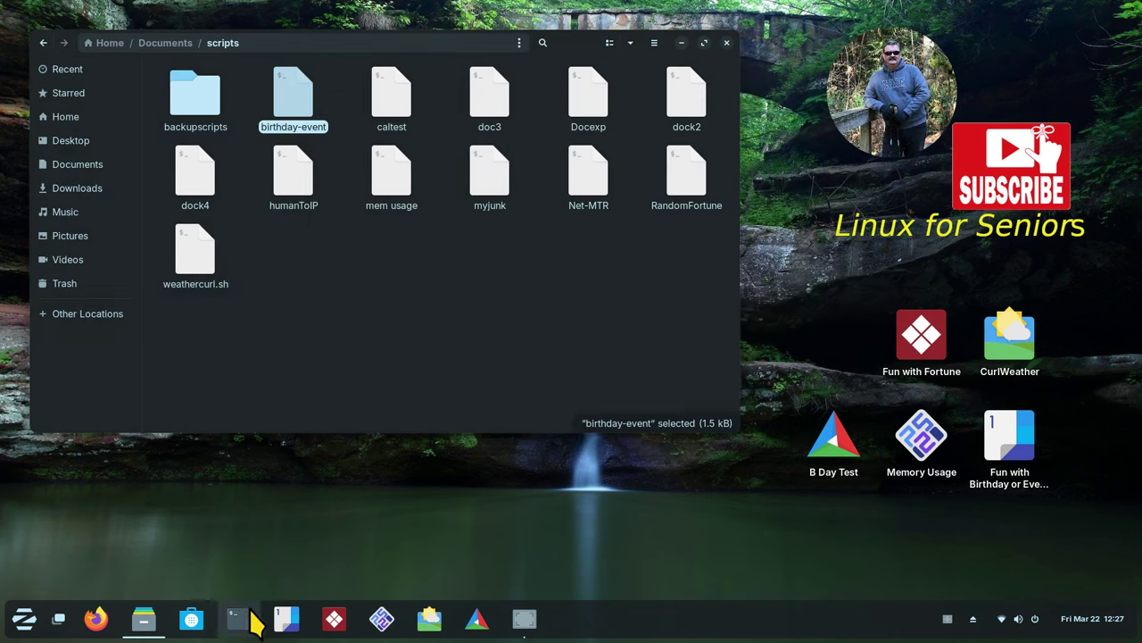
left_click(286, 619)
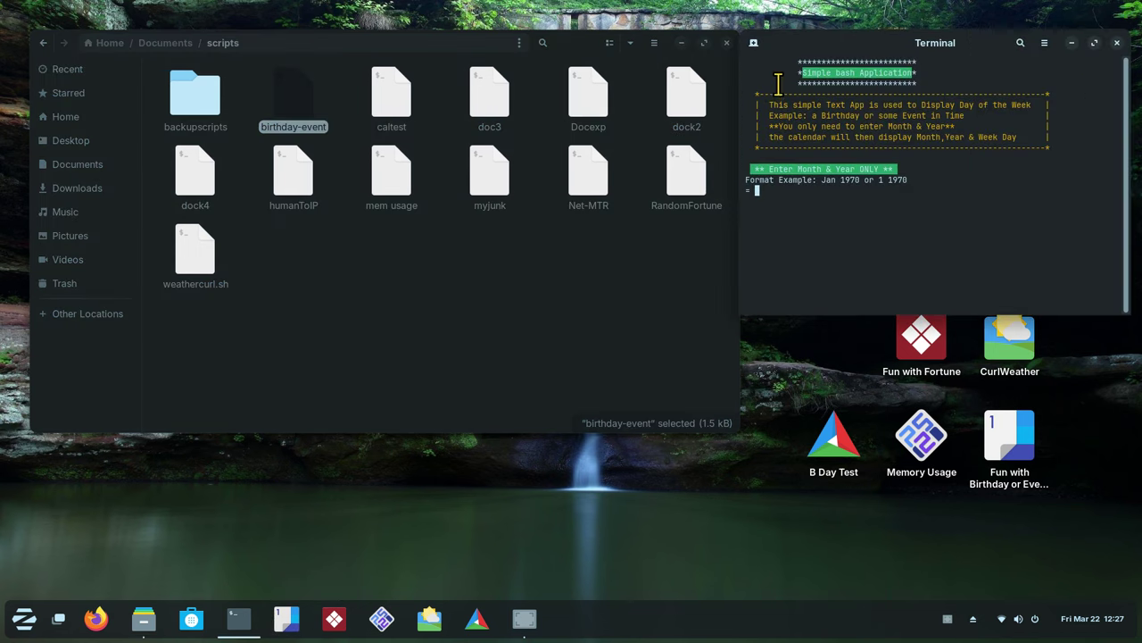
left_click_drag(821, 42, 517, 315)
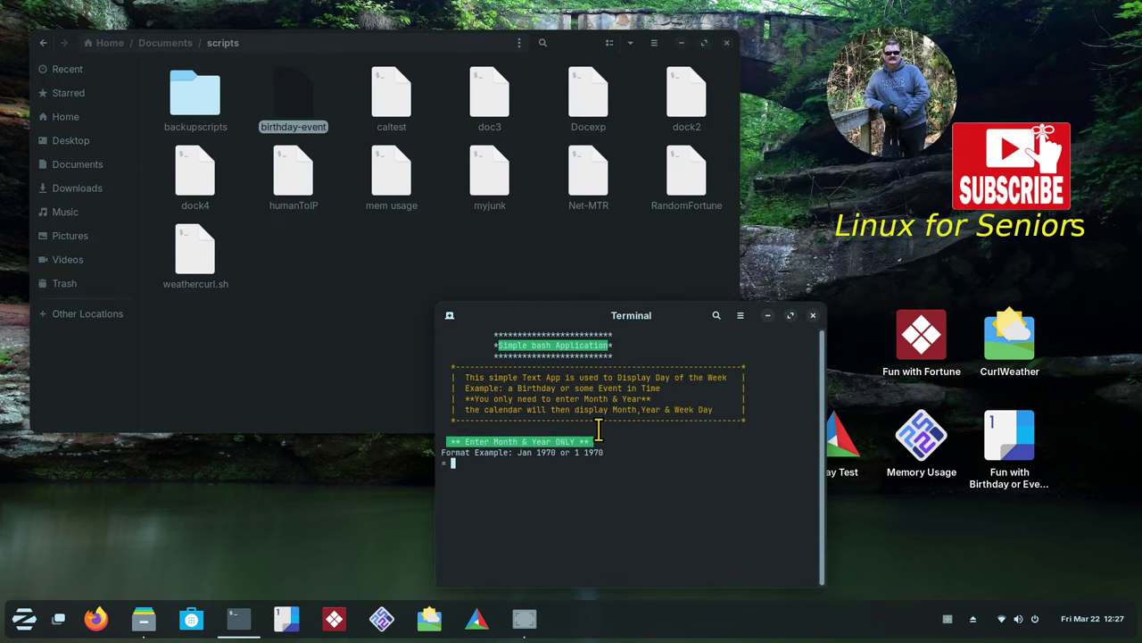
type("1 1")
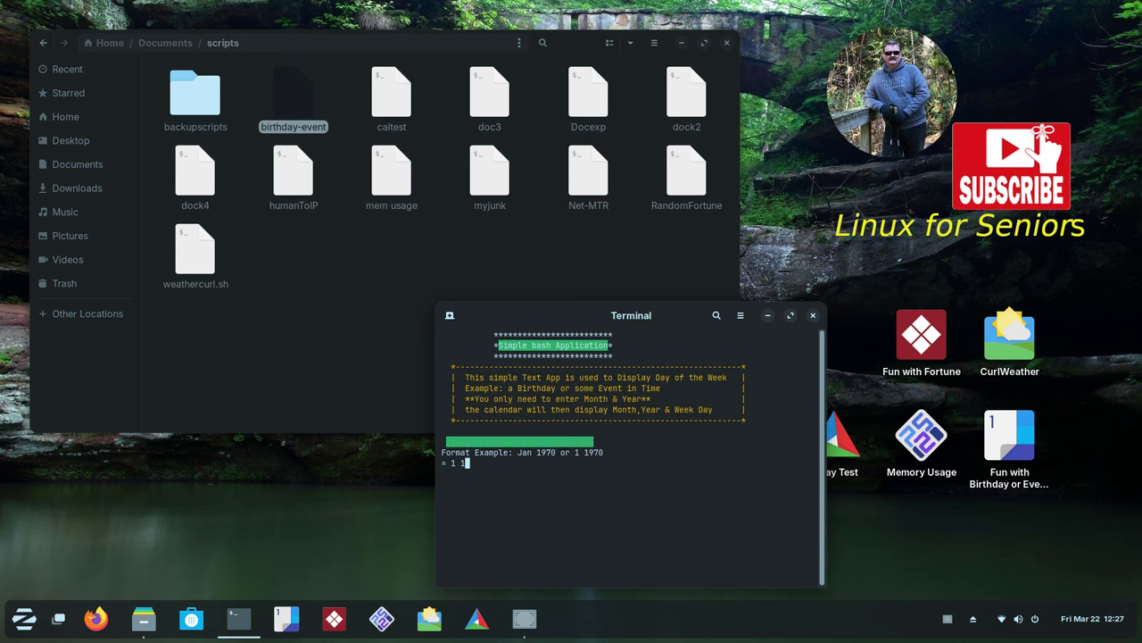
type("970")
key("Return")
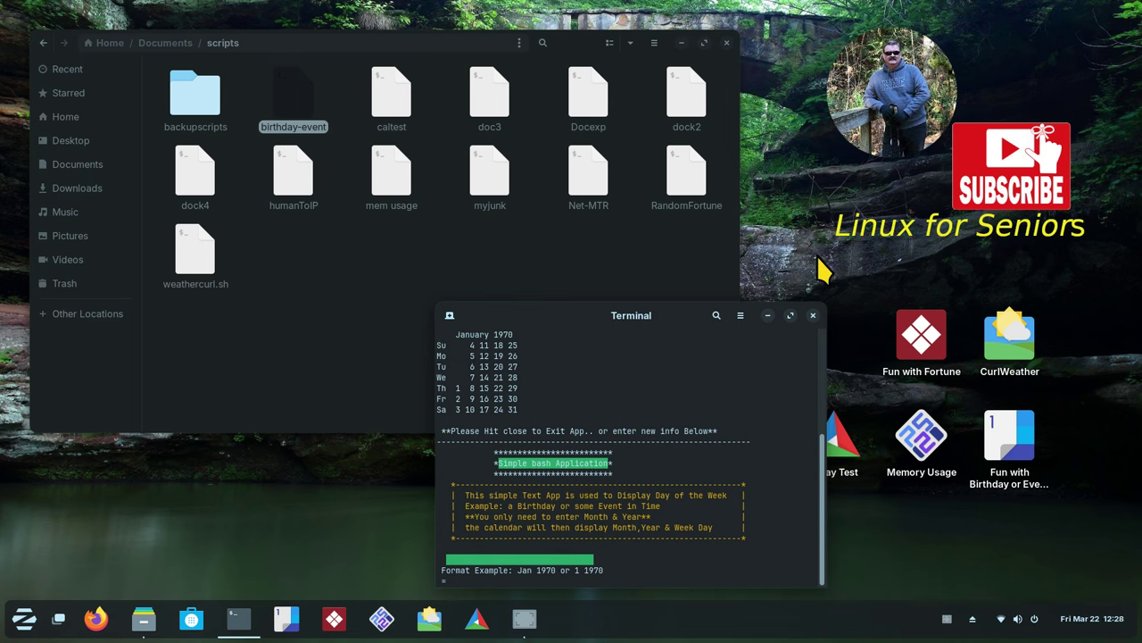
left_click(813, 315)
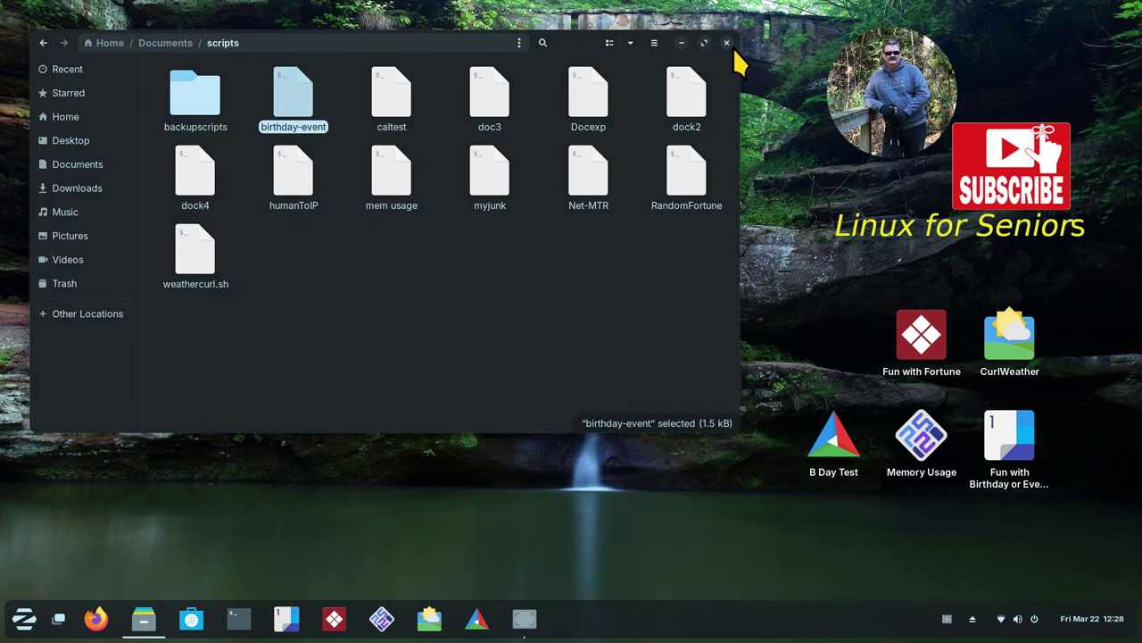
left_click(727, 43)
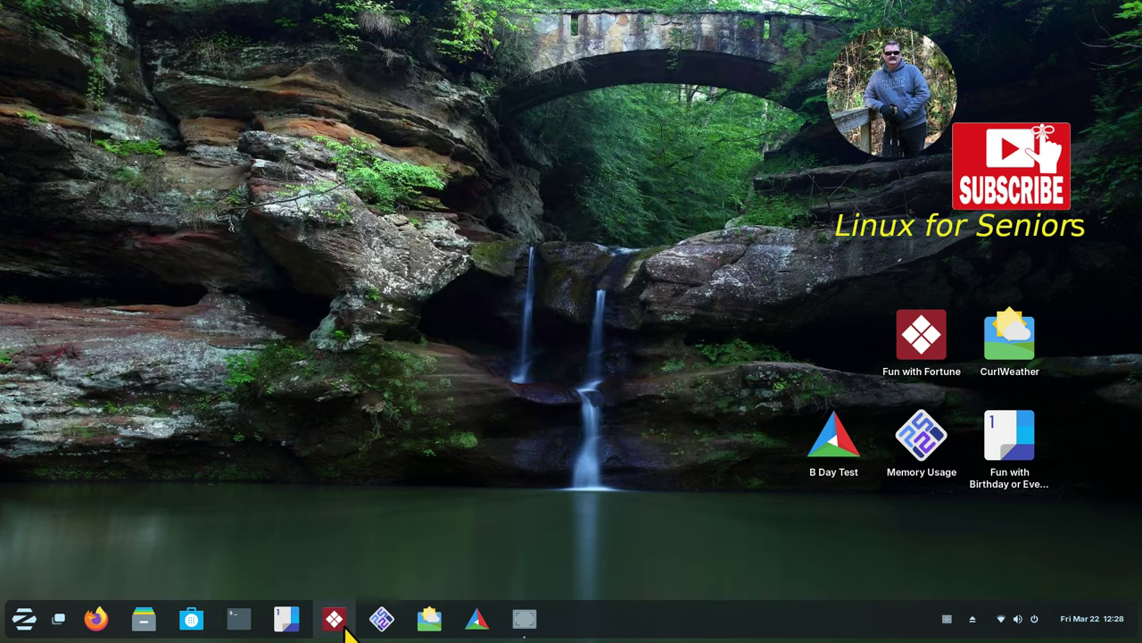
Open a new terminal with enlarged text and run the cal and ncal commands.
left_click(238, 619)
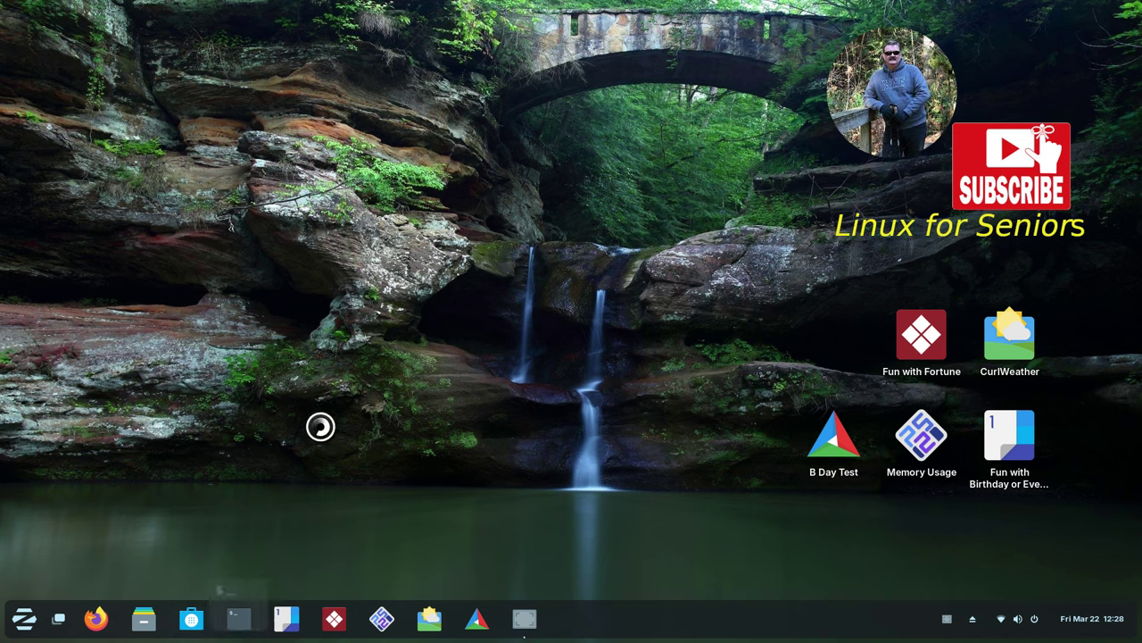
left_click_drag(292, 42, 400, 246)
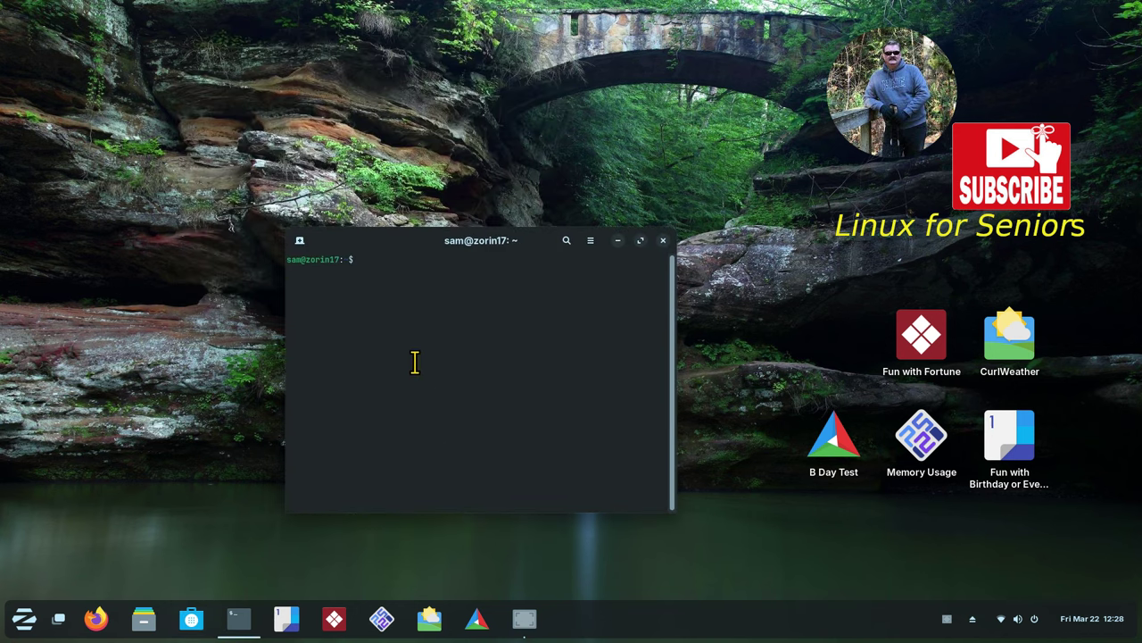
key("ctrl+plus")
key("ctrl+plus")
key("ctrl+plus")
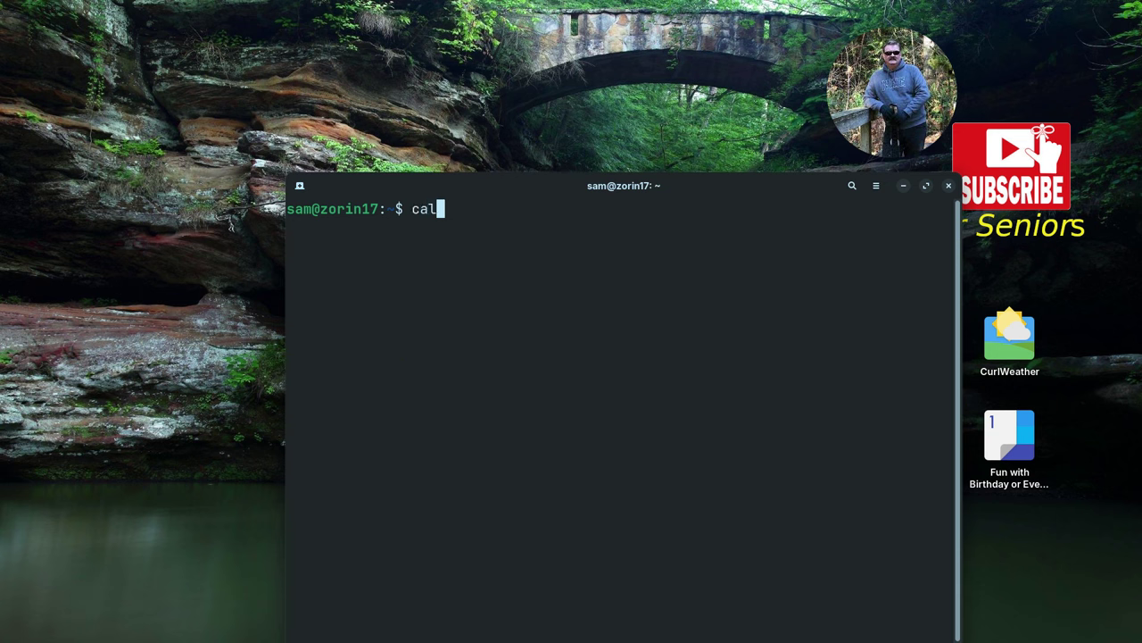
type("cal")
key("Return")
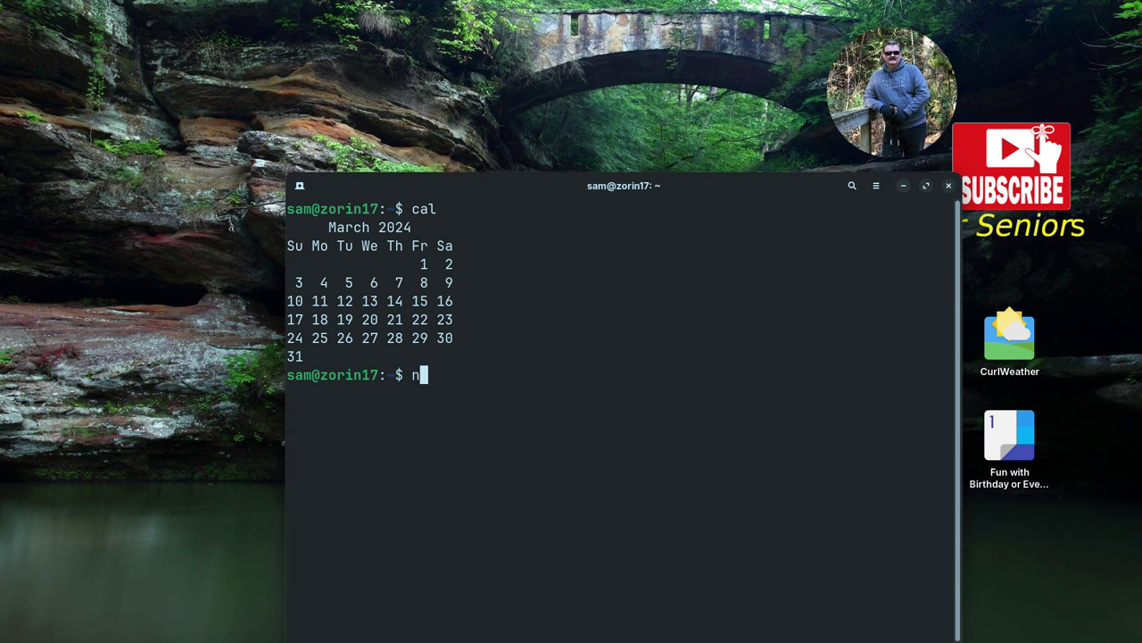
key("Return")
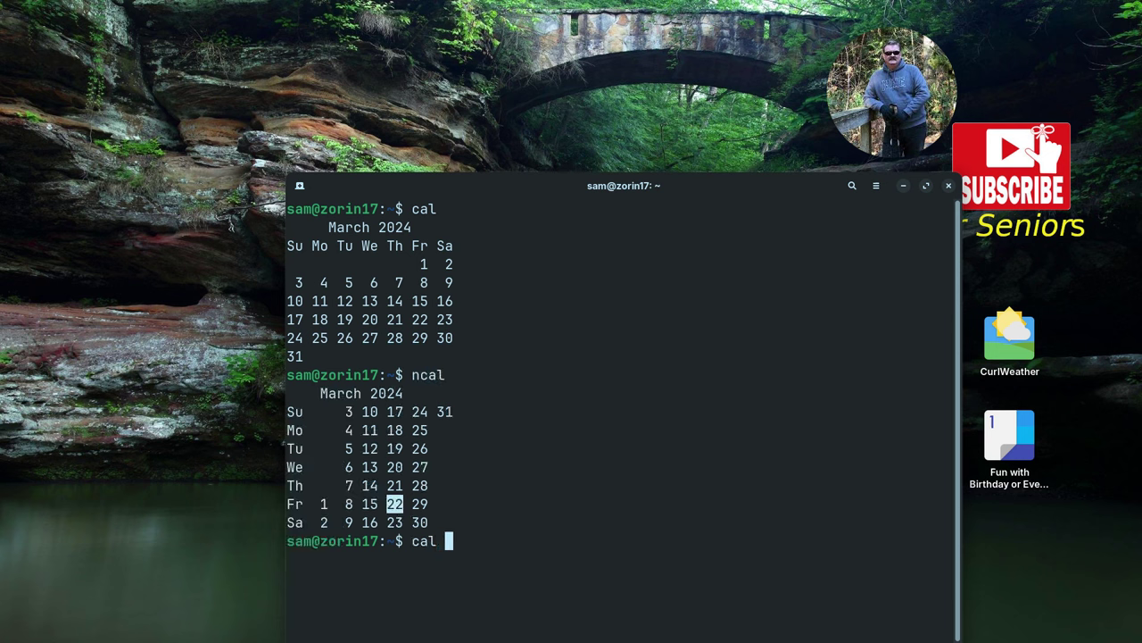
Run "cal 3" and "ncal 3", review the calendar output, and close the terminal.
type("cal 3")
key("Return")
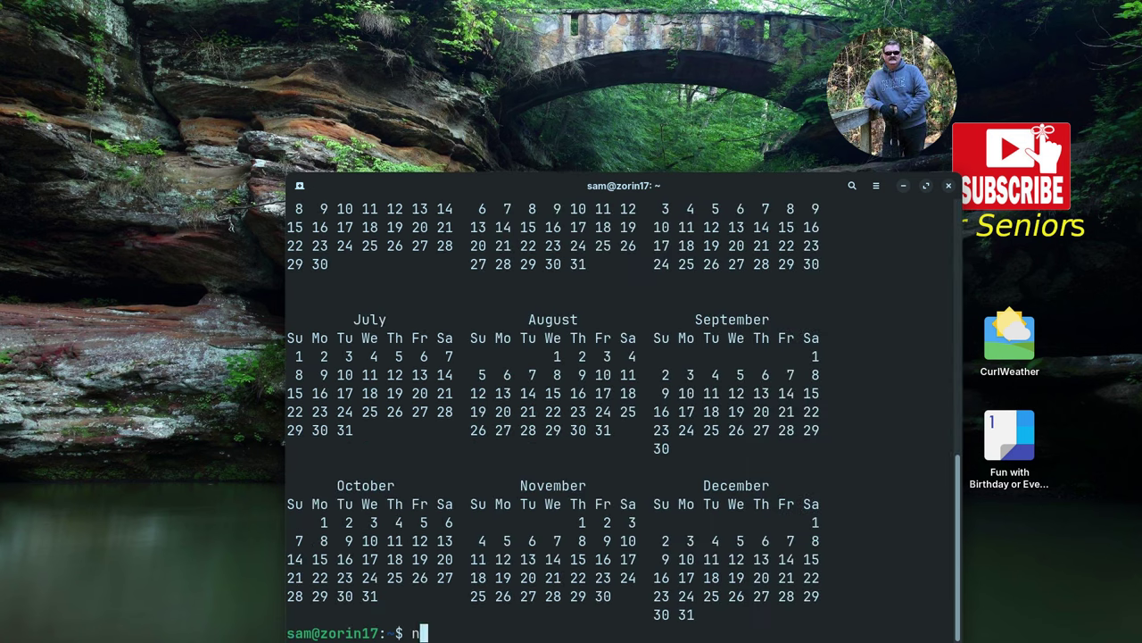
type("ncal 3")
key("Return")
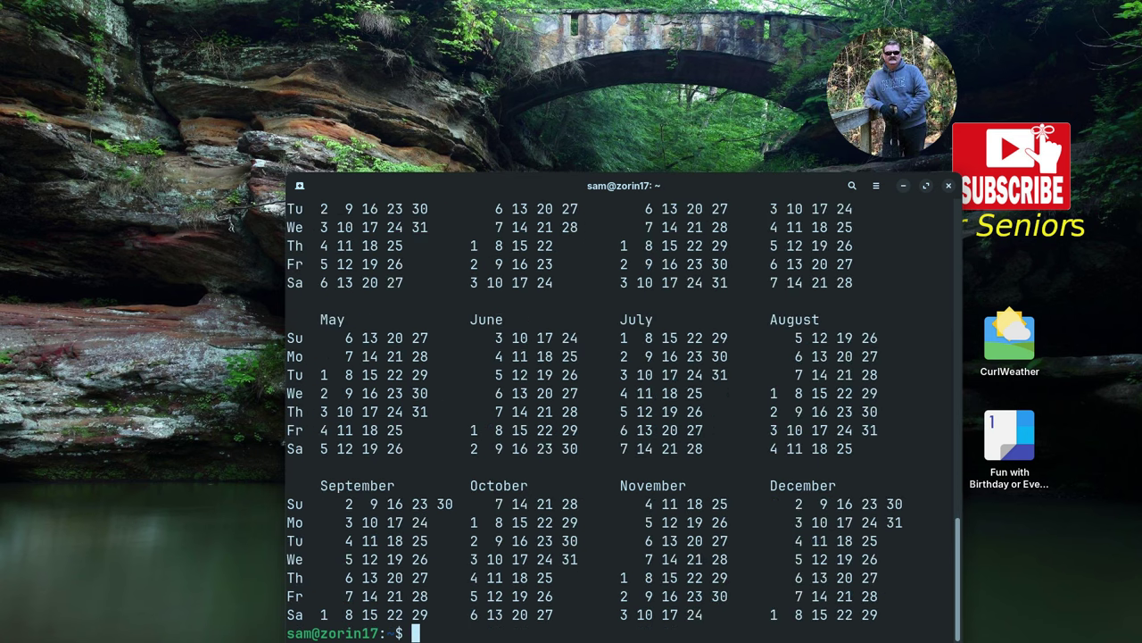
scroll(456, 357, "up", 5)
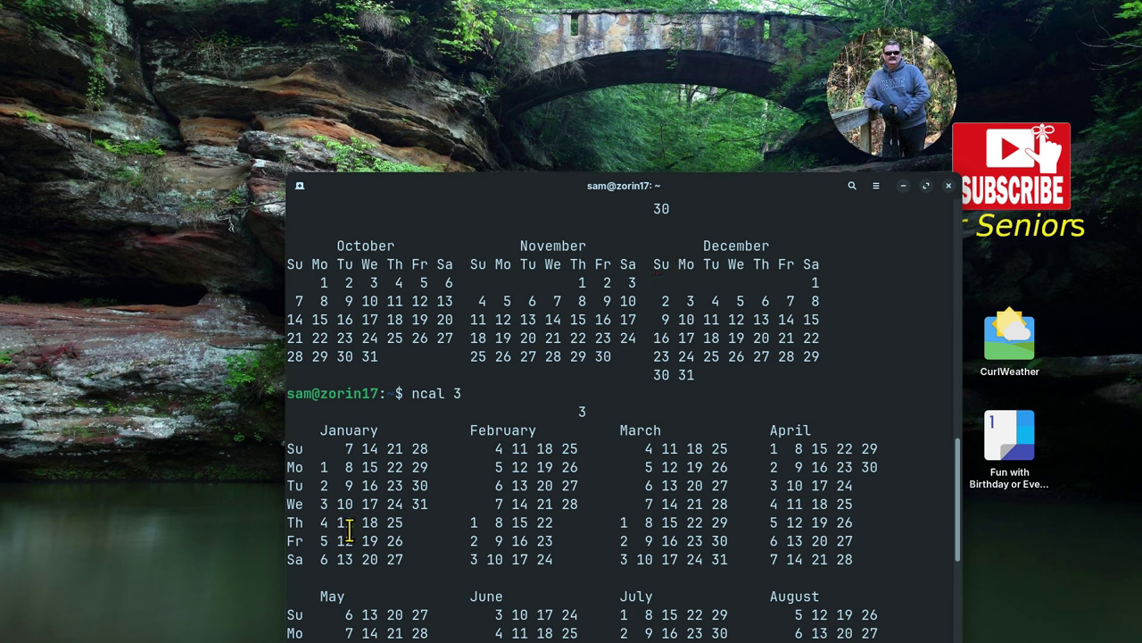
left_click(949, 186)
Launch the Fun with Fortune script from the desktop, generate several random fortunes, and close its window.
double_click(929, 355)
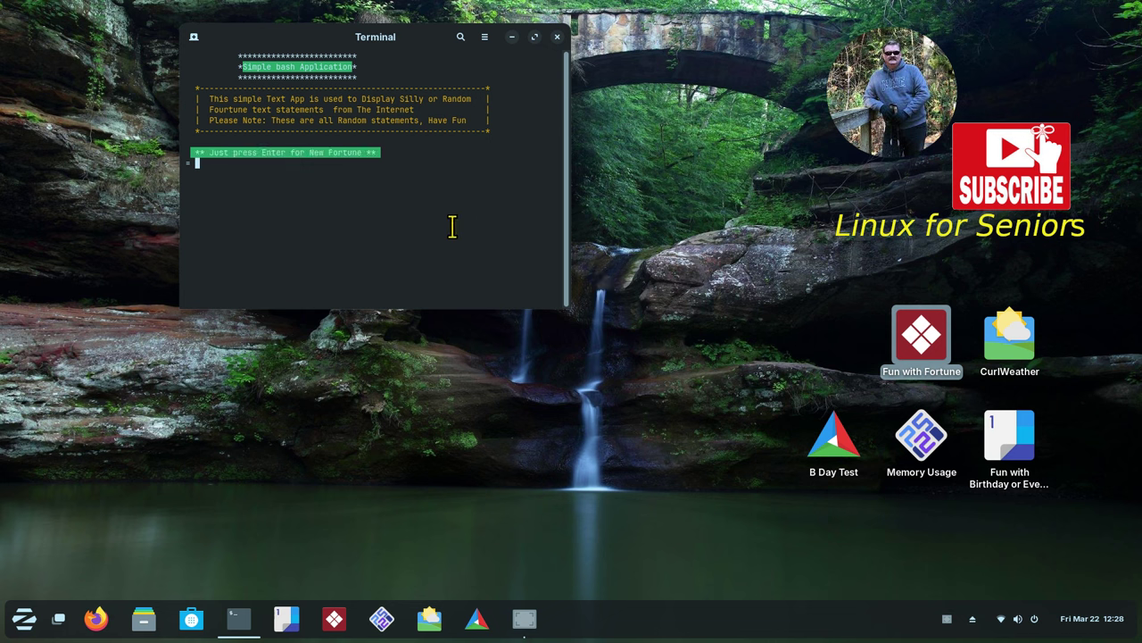
key("Return")
key("Return")
key("Return")
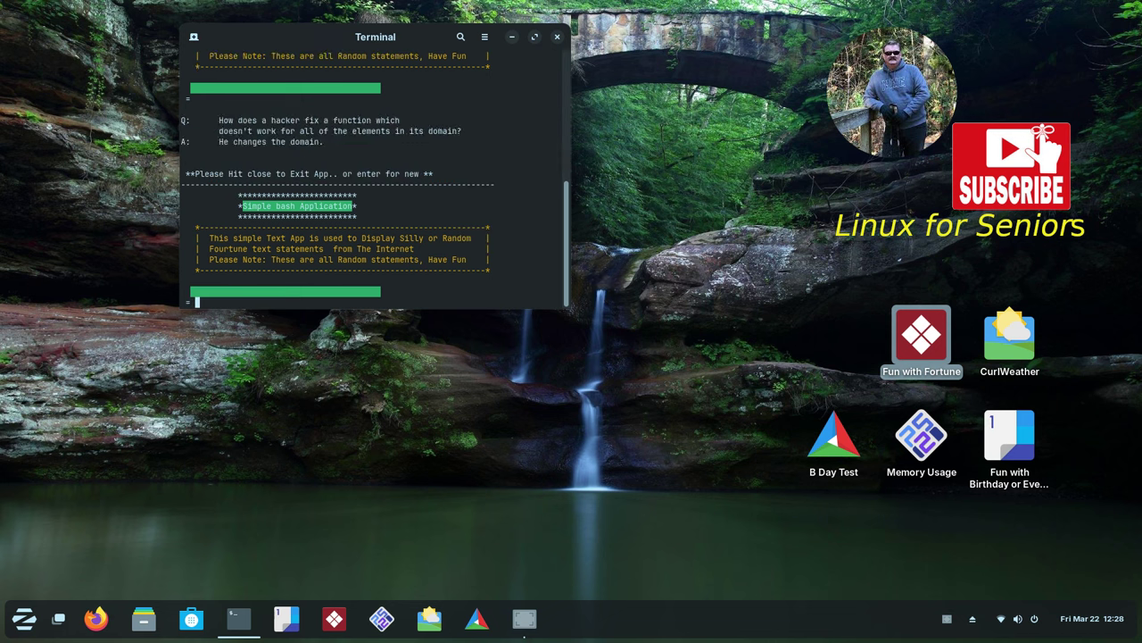
key("Return")
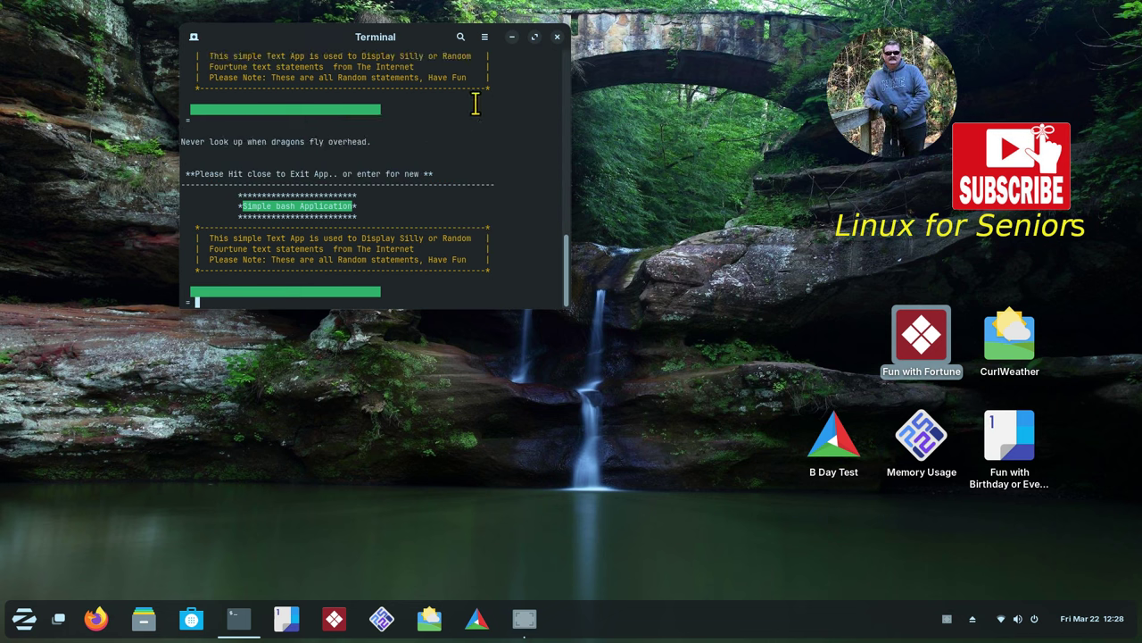
left_click(557, 36)
Open a new terminal, reposition it, enlarge its text, and run the history command.
left_click(238, 619)
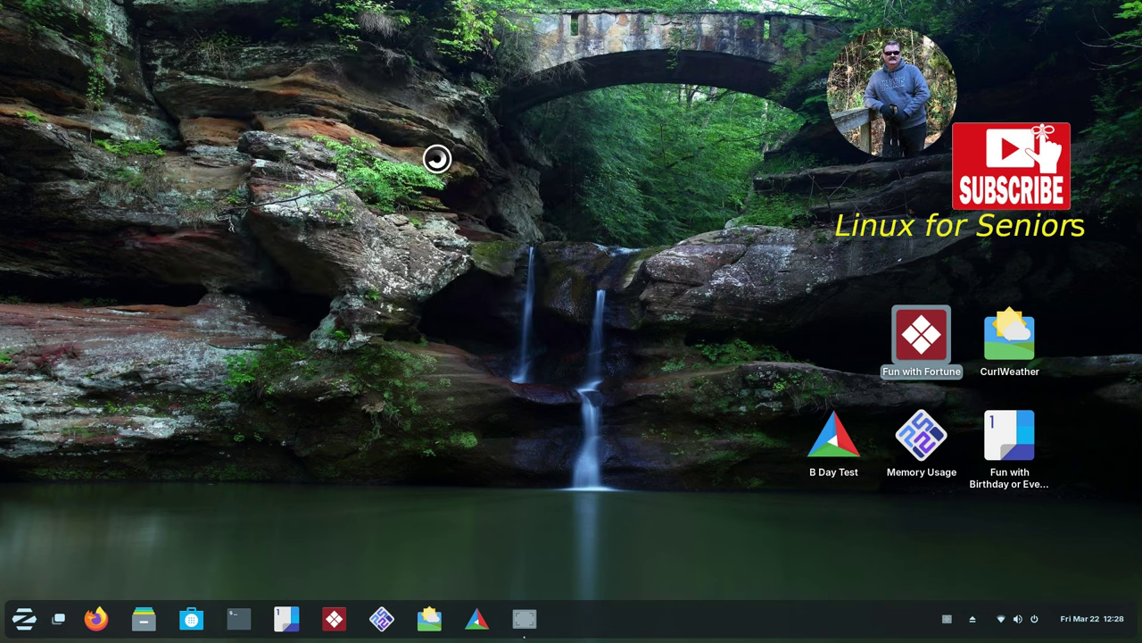
left_click_drag(271, 43, 380, 236)
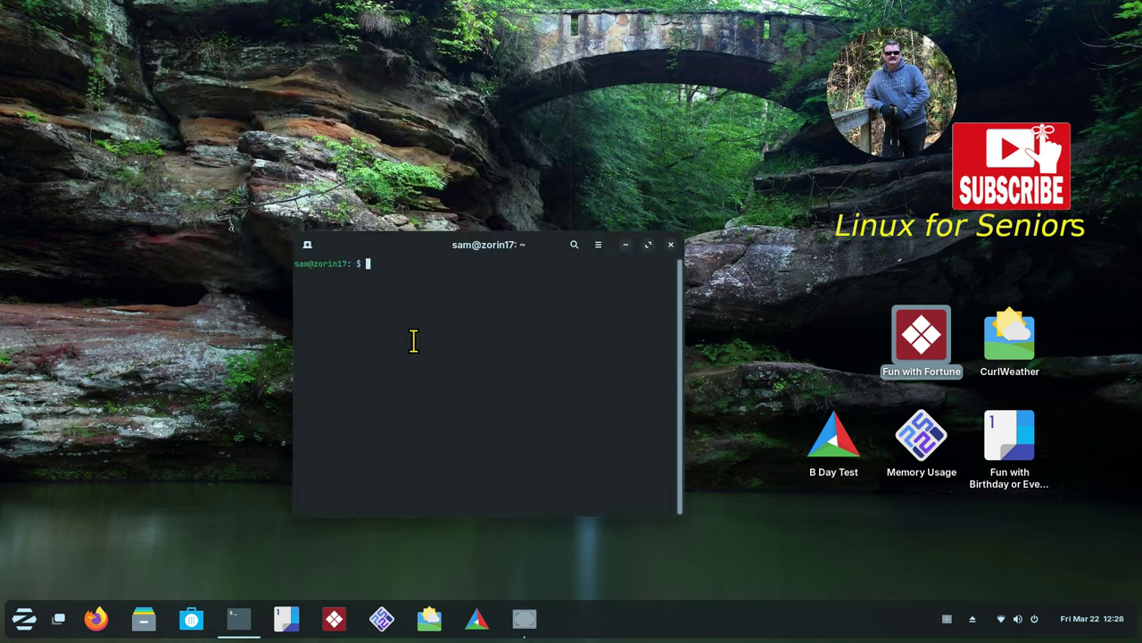
key("ctrl+plus")
key("ctrl+plus")
key("ctrl+plus")
key("ctrl+plus")
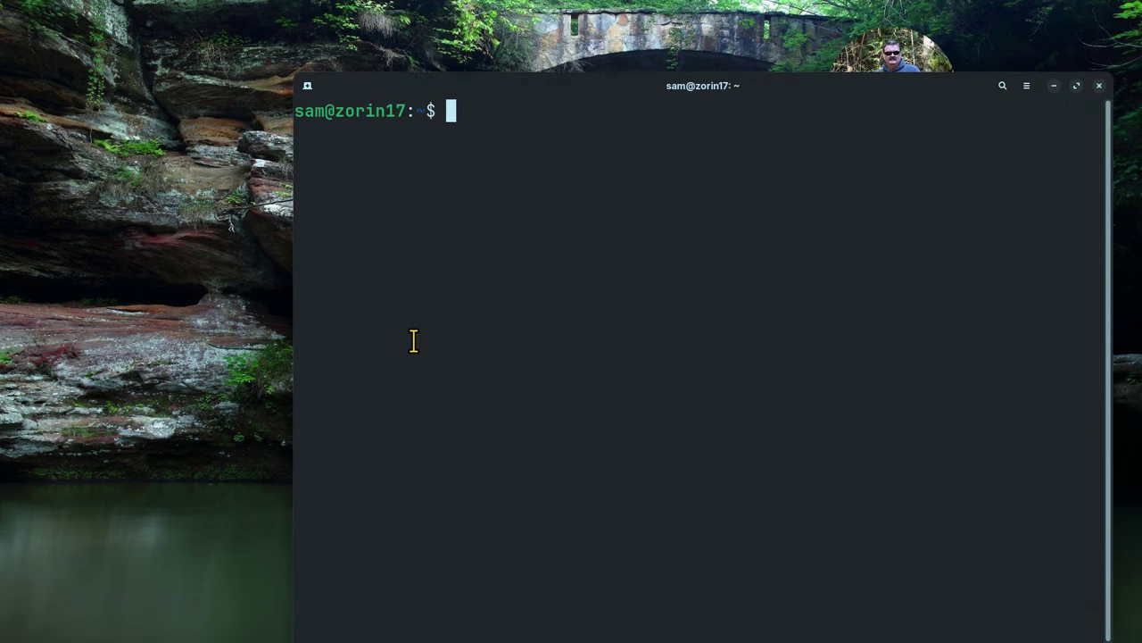
type("h")
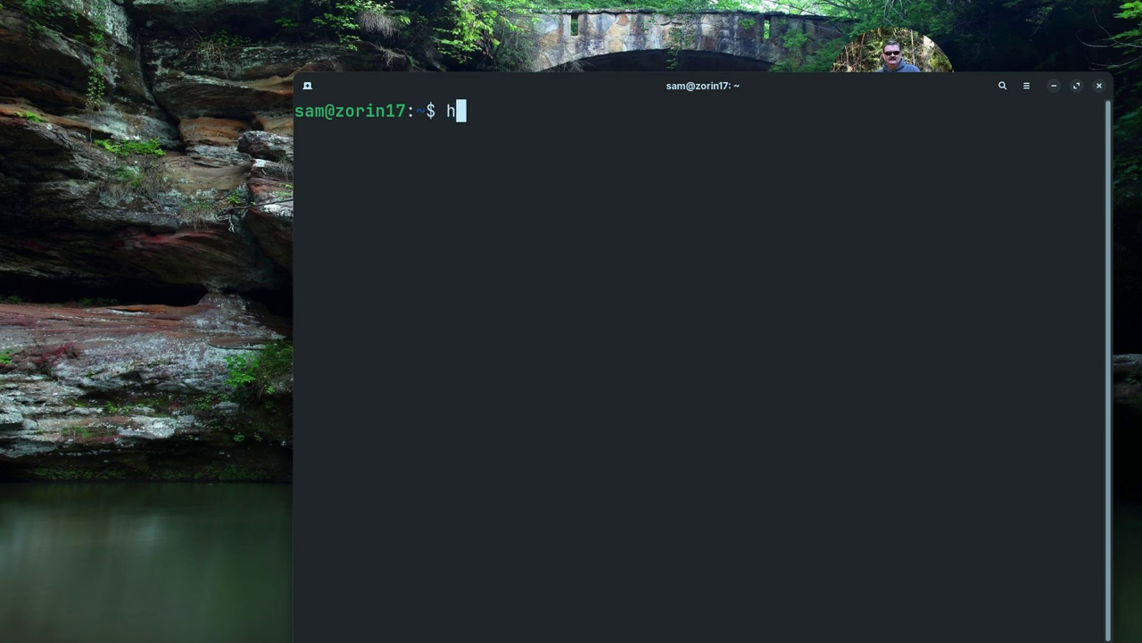
type("istory")
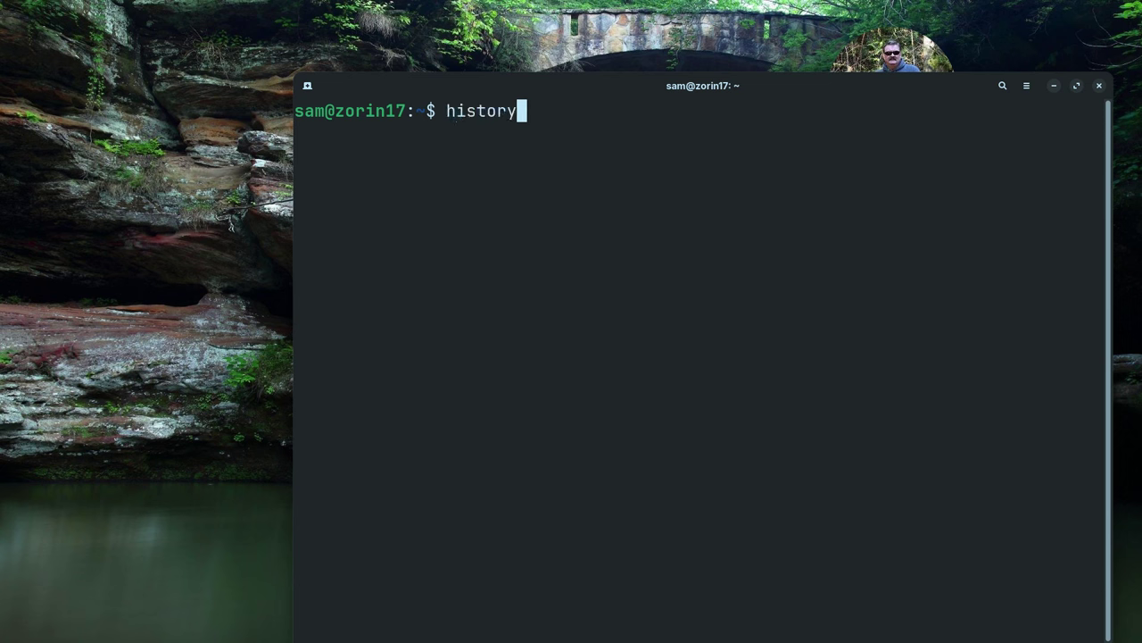
key("Return")
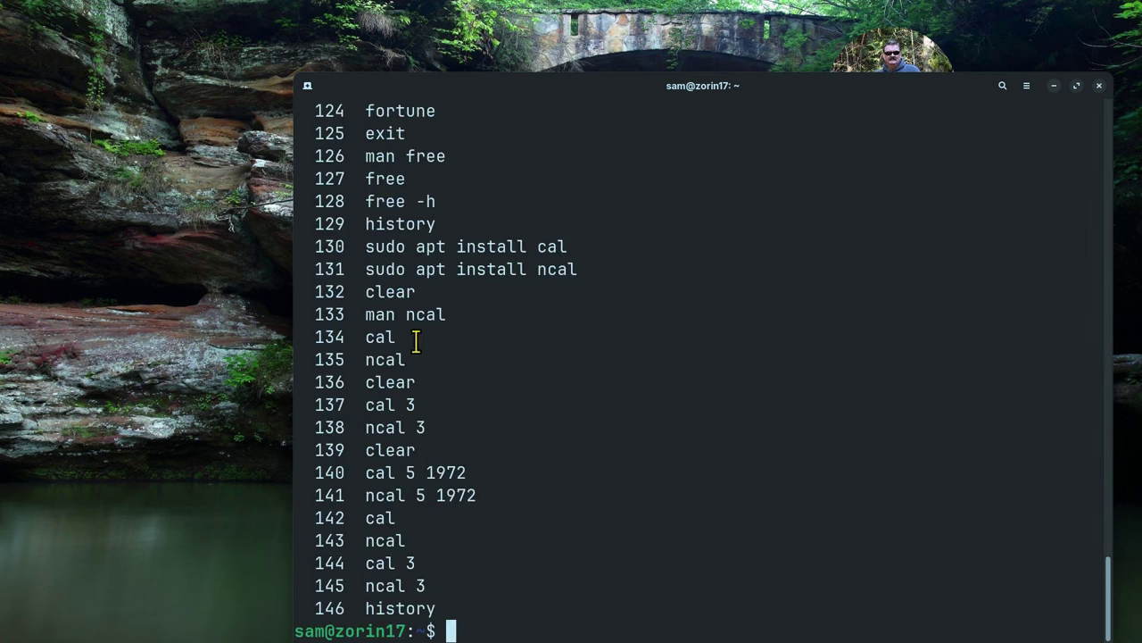
Examine the earlier history entries for the sudo apt install commands for fortune-mod and ncal, highlighting each one.
scroll(648, 314, "up", 6)
scroll(643, 268, "up", 10)
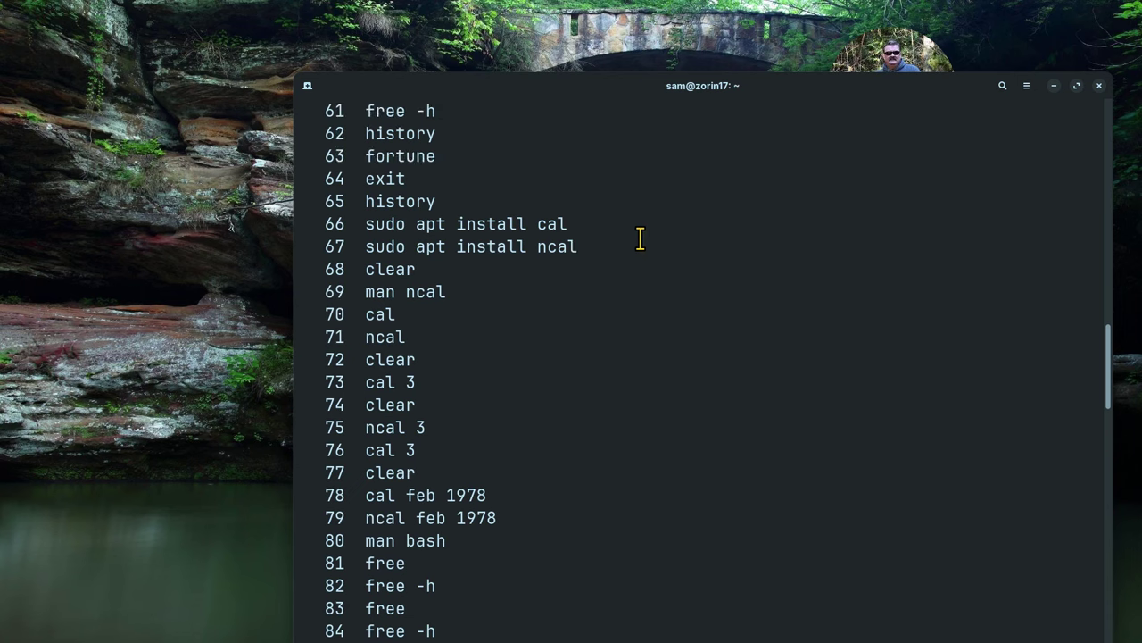
scroll(640, 238, "up", 11)
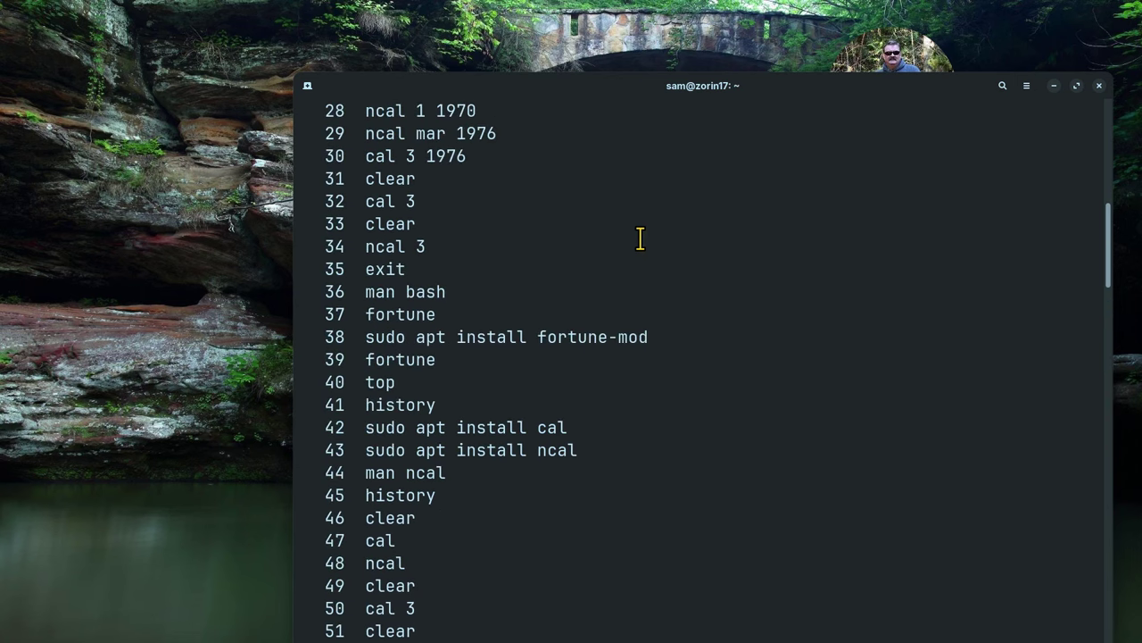
left_click_drag(365, 339, 684, 334)
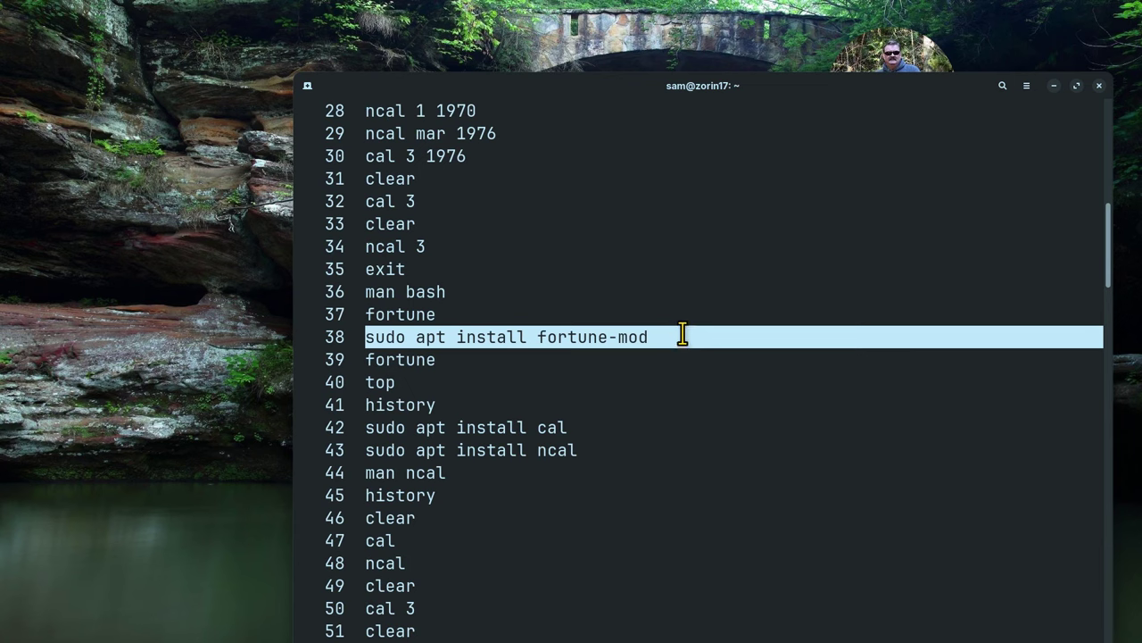
left_click(527, 336)
left_click_drag(518, 337, 360, 344)
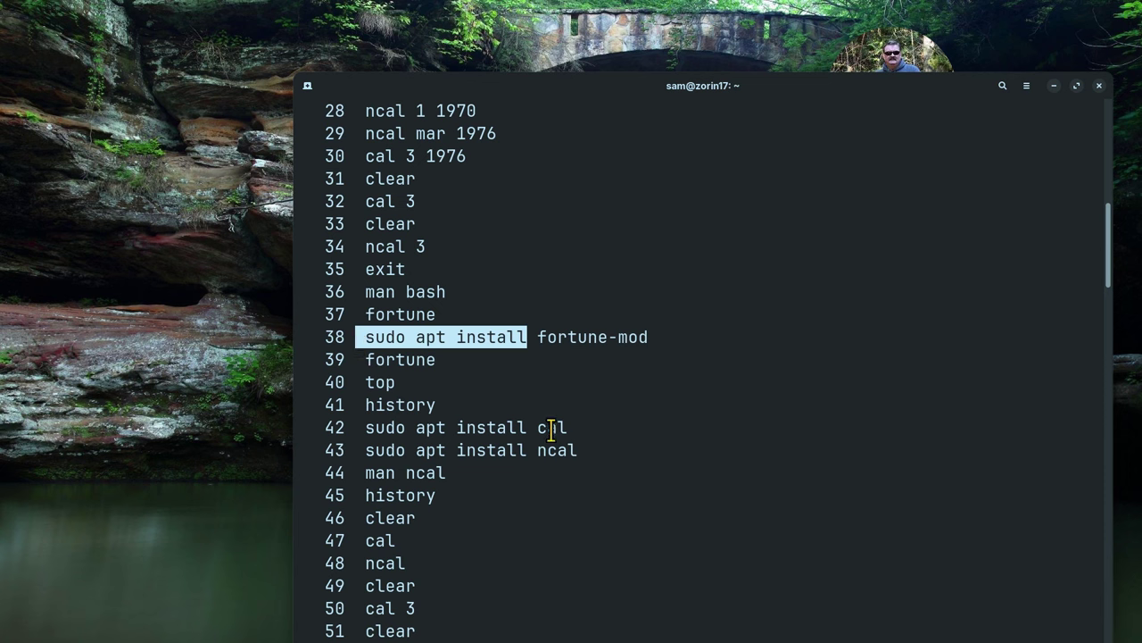
left_click_drag(586, 451, 365, 453)
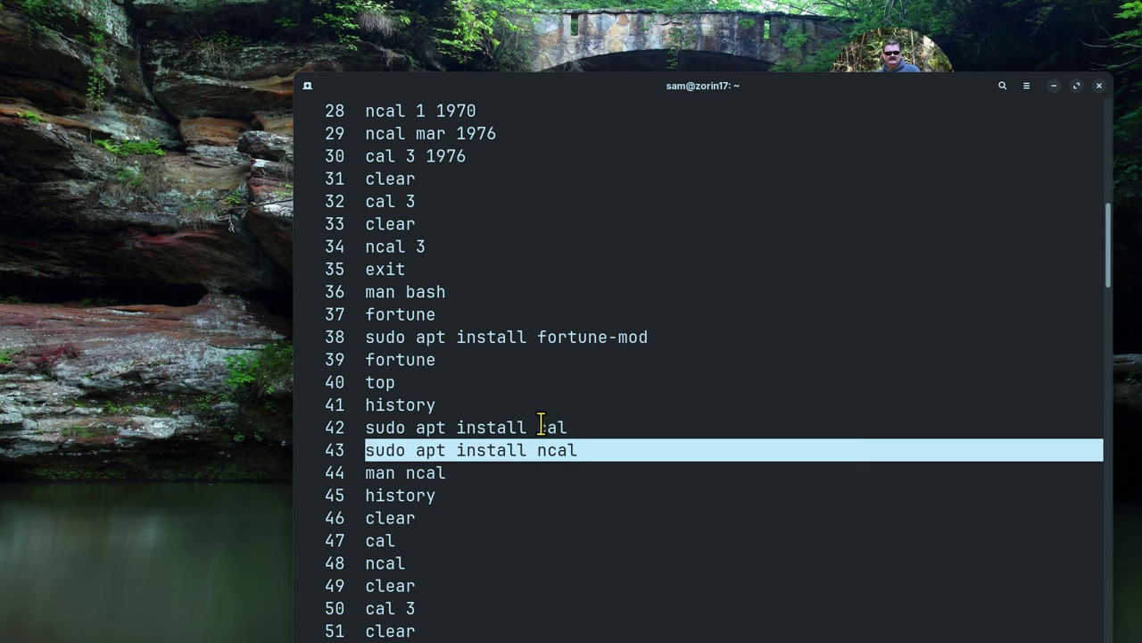
left_click_drag(538, 336, 648, 344)
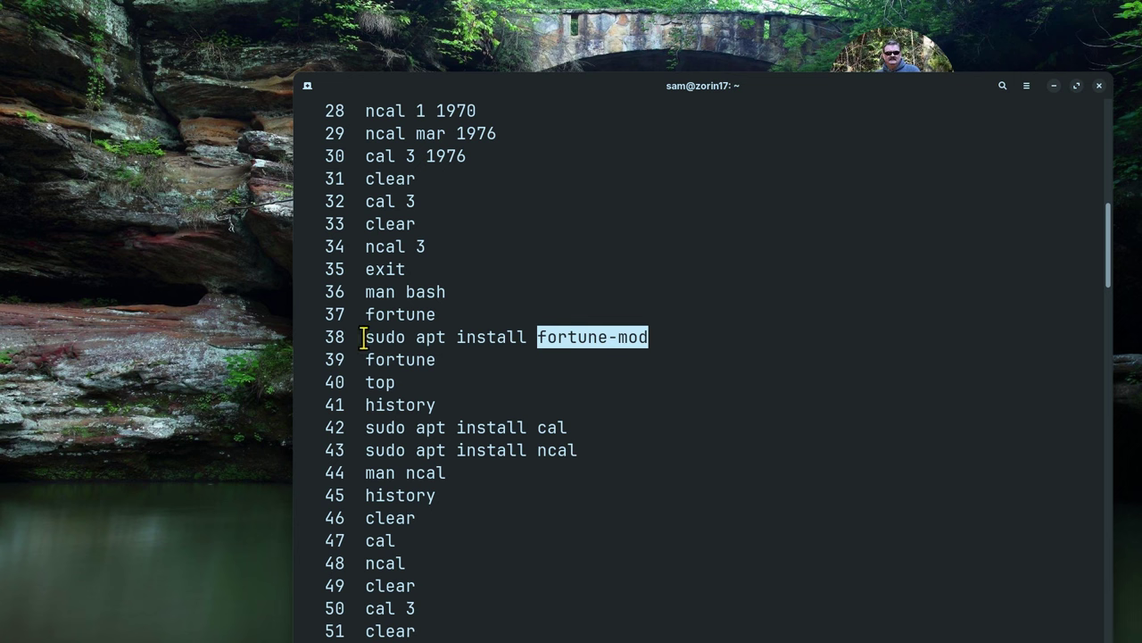
left_click_drag(361, 339, 658, 337)
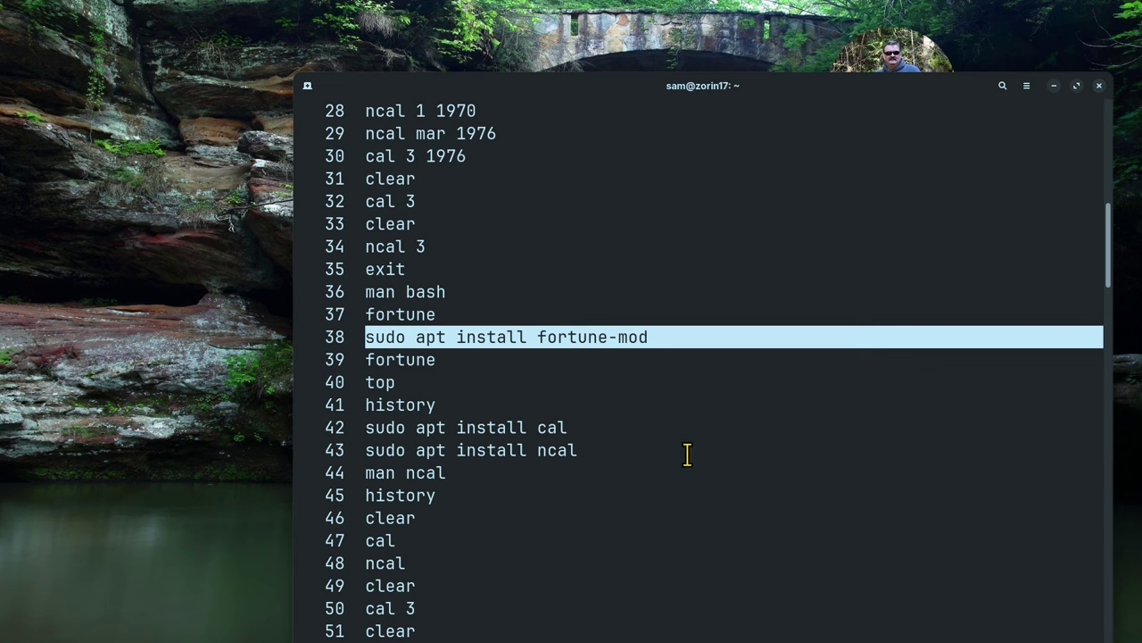
Return to the prompt below the history list and clear the terminal.
scroll(687, 442, "down", 9)
scroll(687, 439, "down", 8)
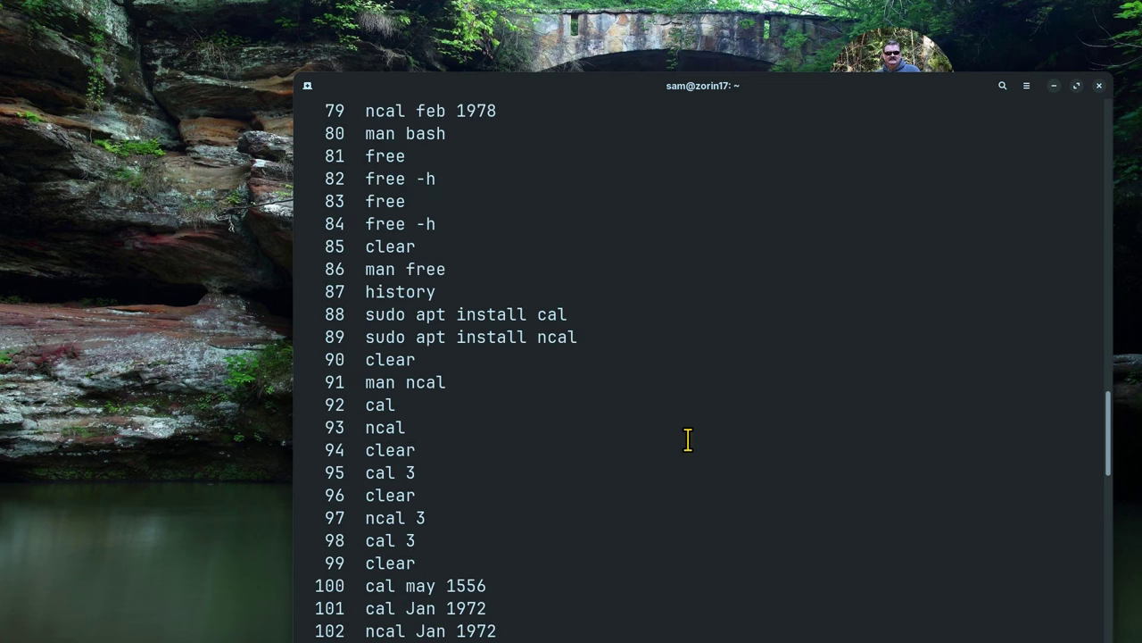
key("ctrl+c")
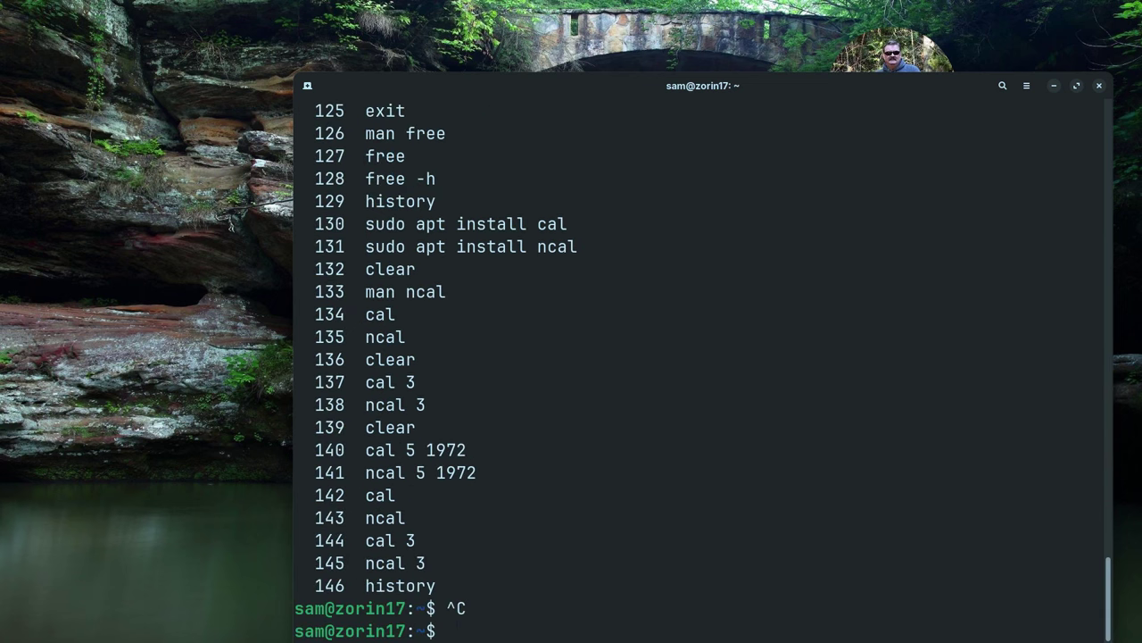
type("clear")
key("Return")
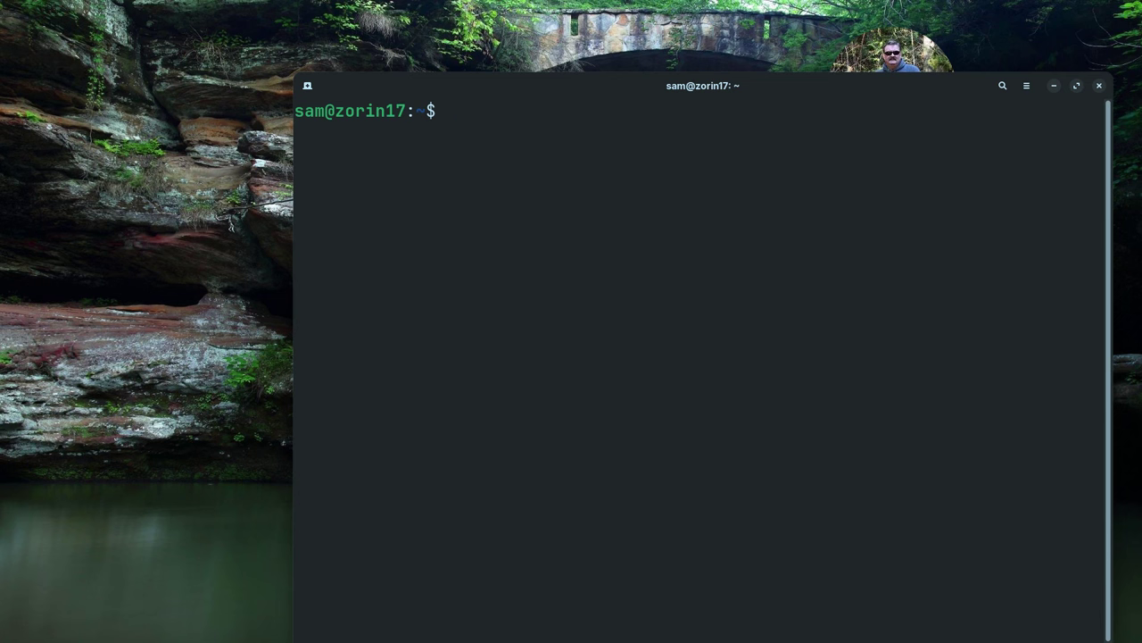
Try the command "fourtune" in the terminal, and run it with the correct spelling, fortune.
type("fourtune")
key("Return")
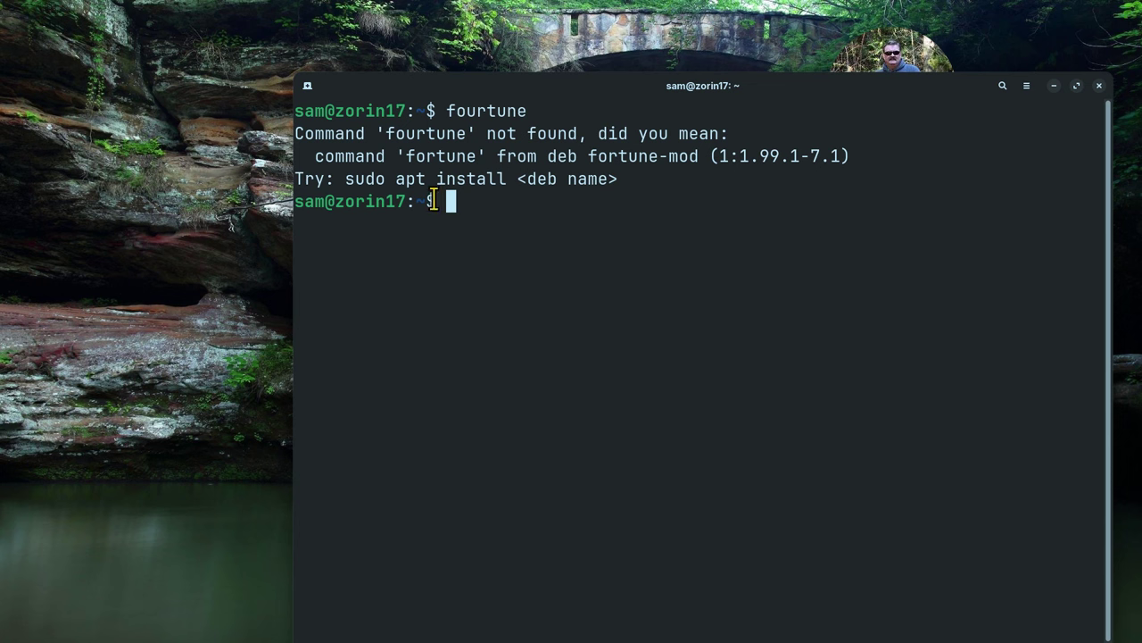
type("fo")
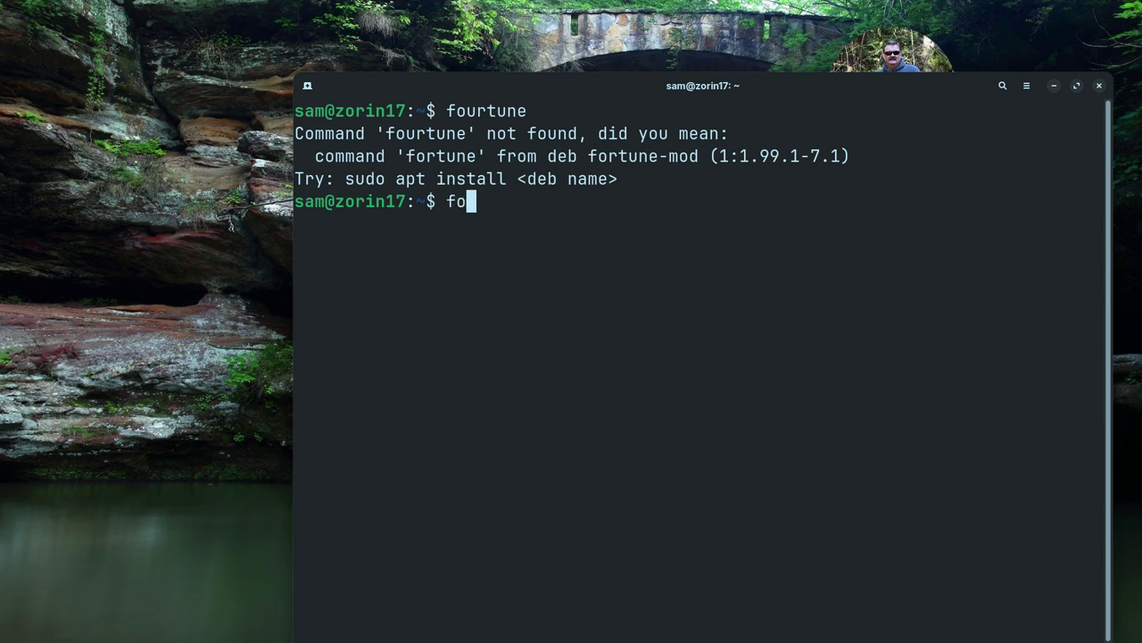
type("rtune")
key("Return")
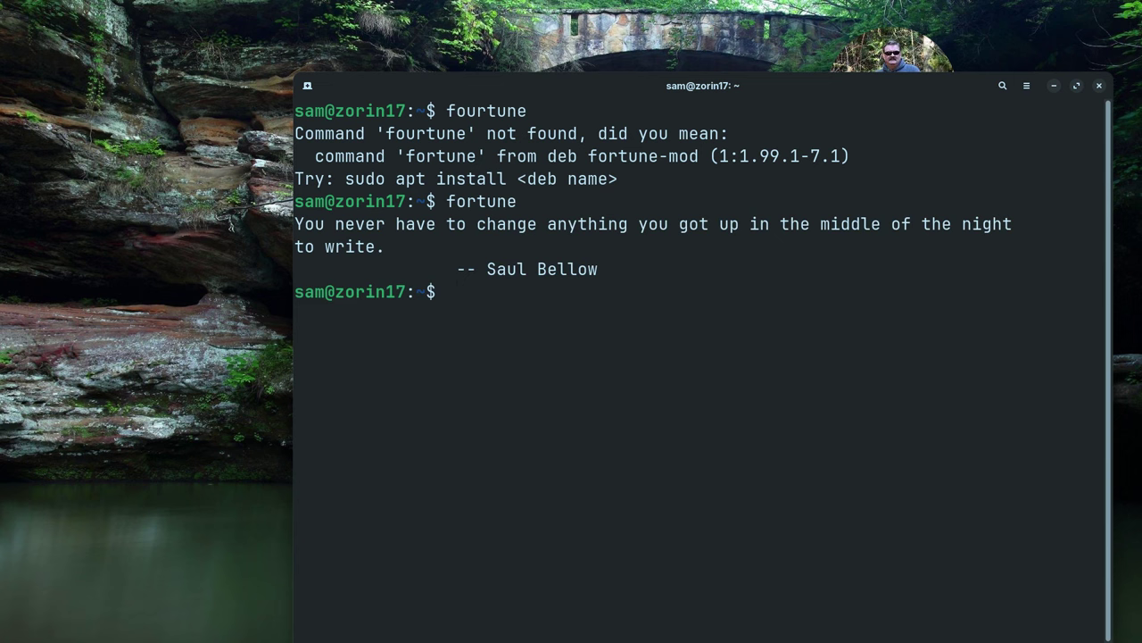
Repeat the fortune command four more times and exit the terminal.
key("Up")
key("Return")
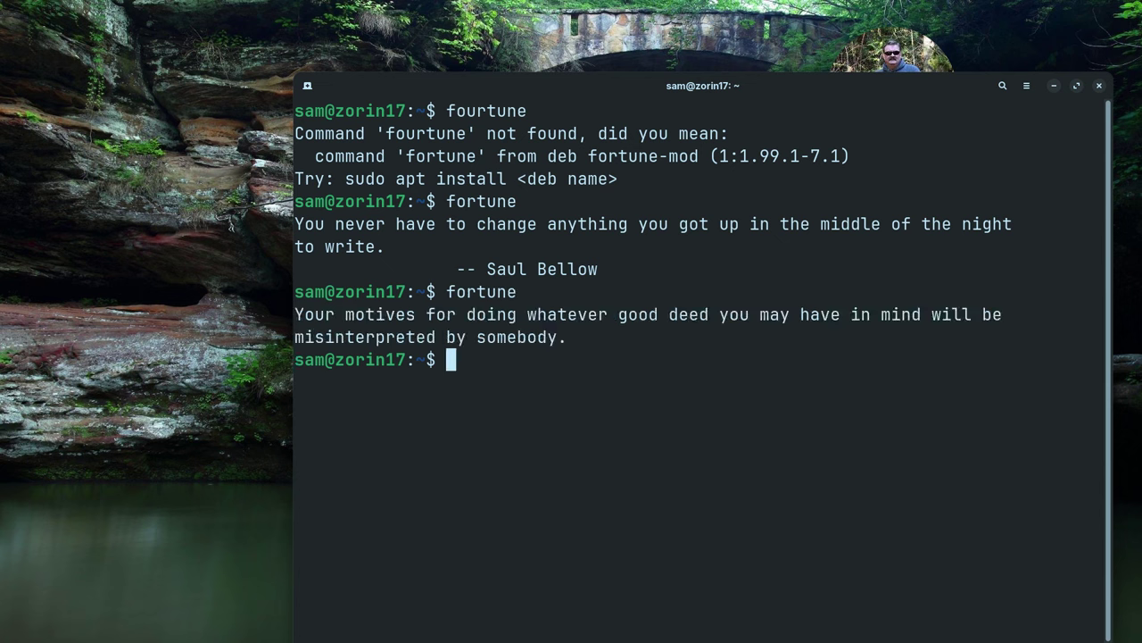
key("Up")
key("Return")
key("Up")
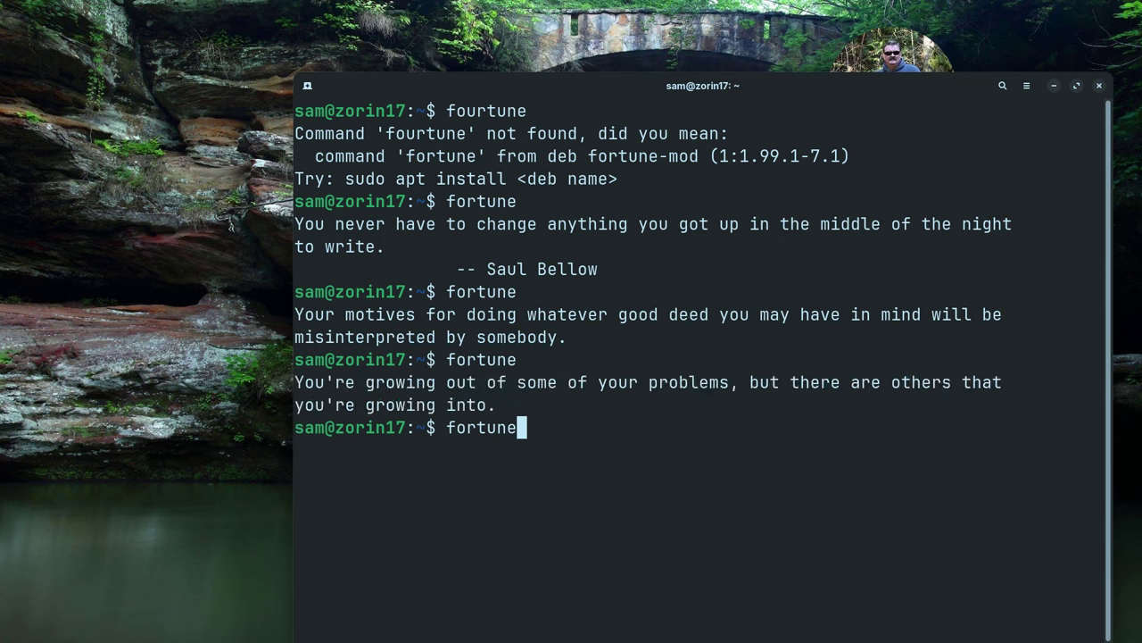
key("Return")
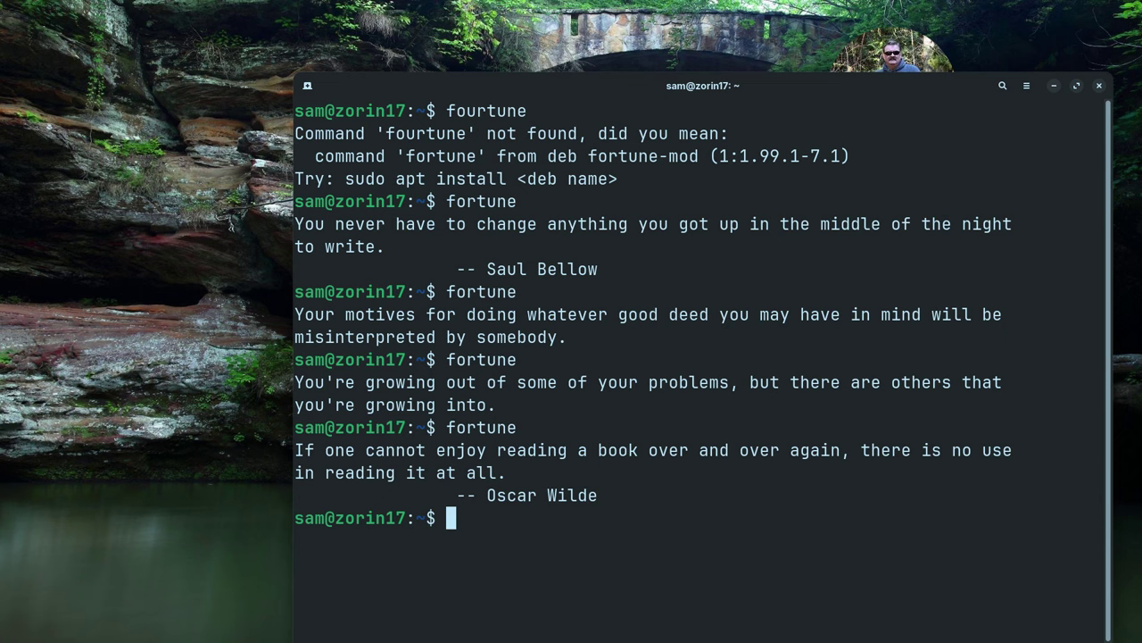
key("Up")
key("Return")
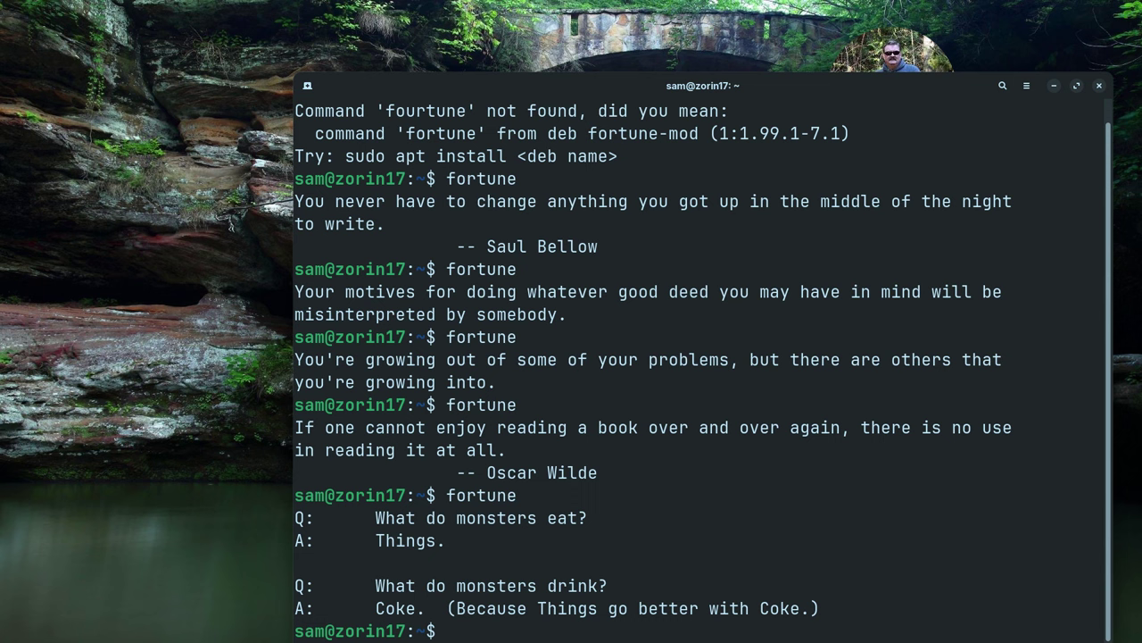
type("exit")
key("Return")
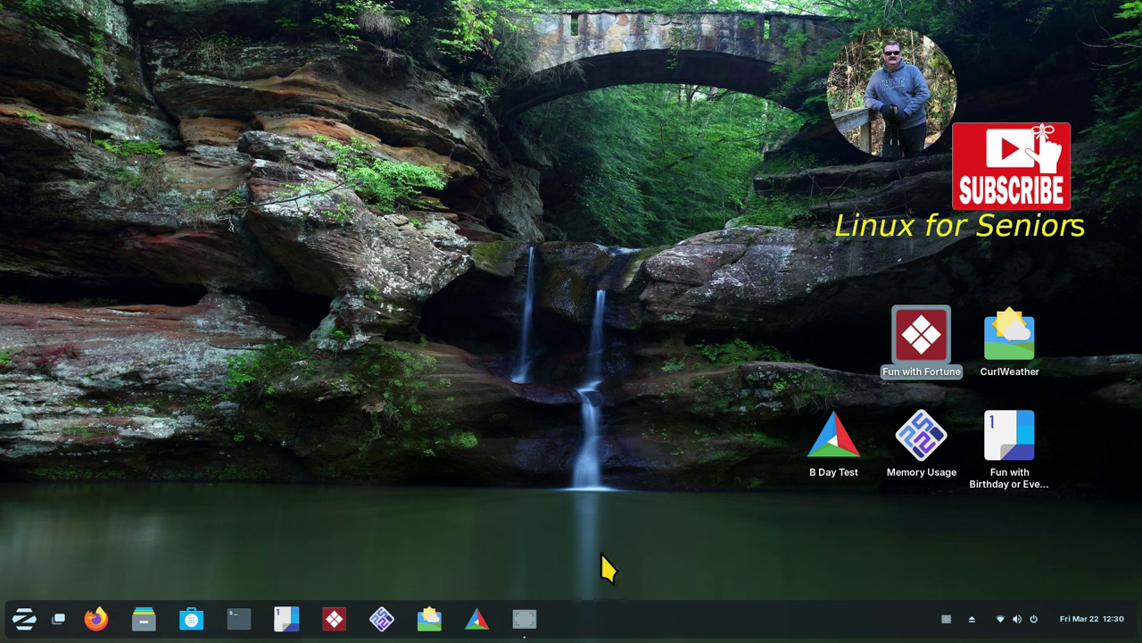
Open a new terminal with enlarged text, reposition it so the whole window shows, and run the free command.
left_click(241, 625)
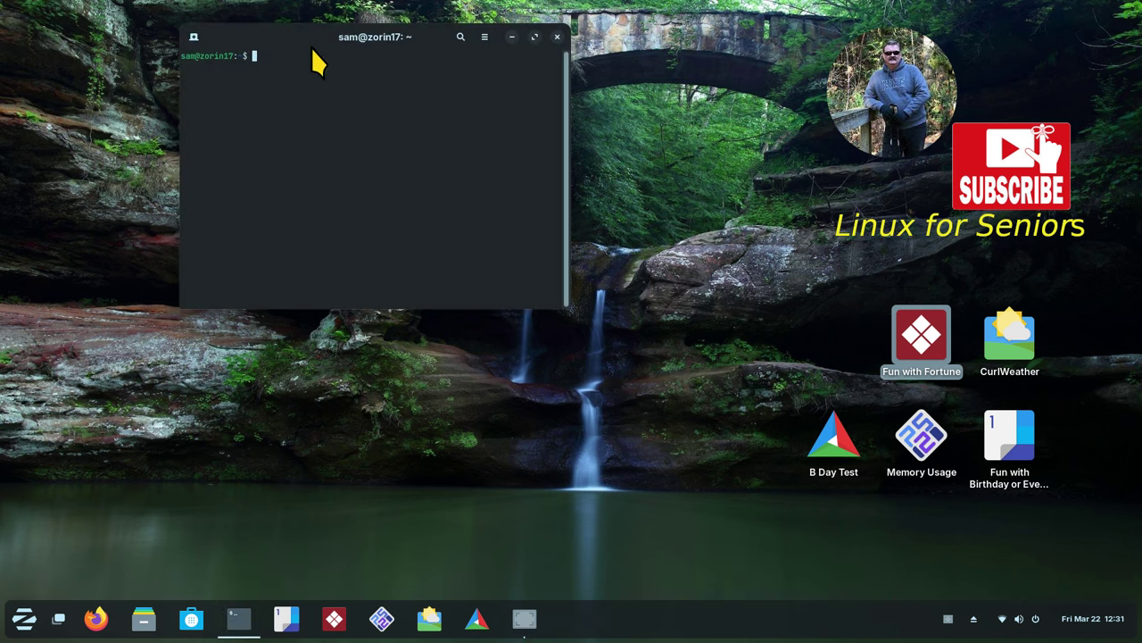
left_click_drag(306, 38, 379, 246)
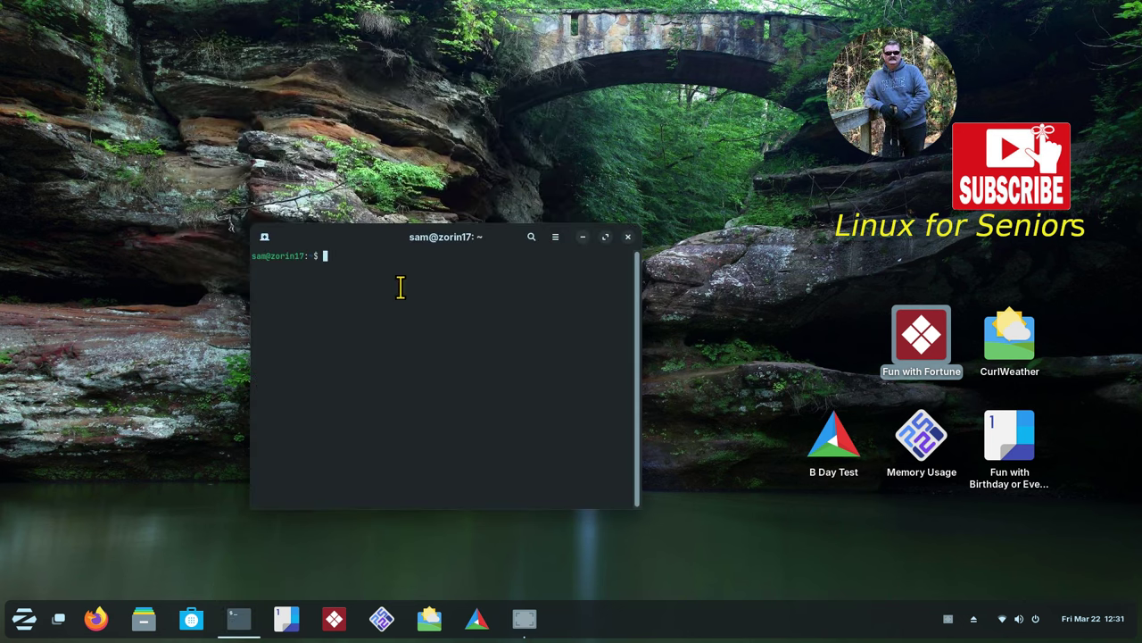
key("ctrl+plus")
key("ctrl+plus")
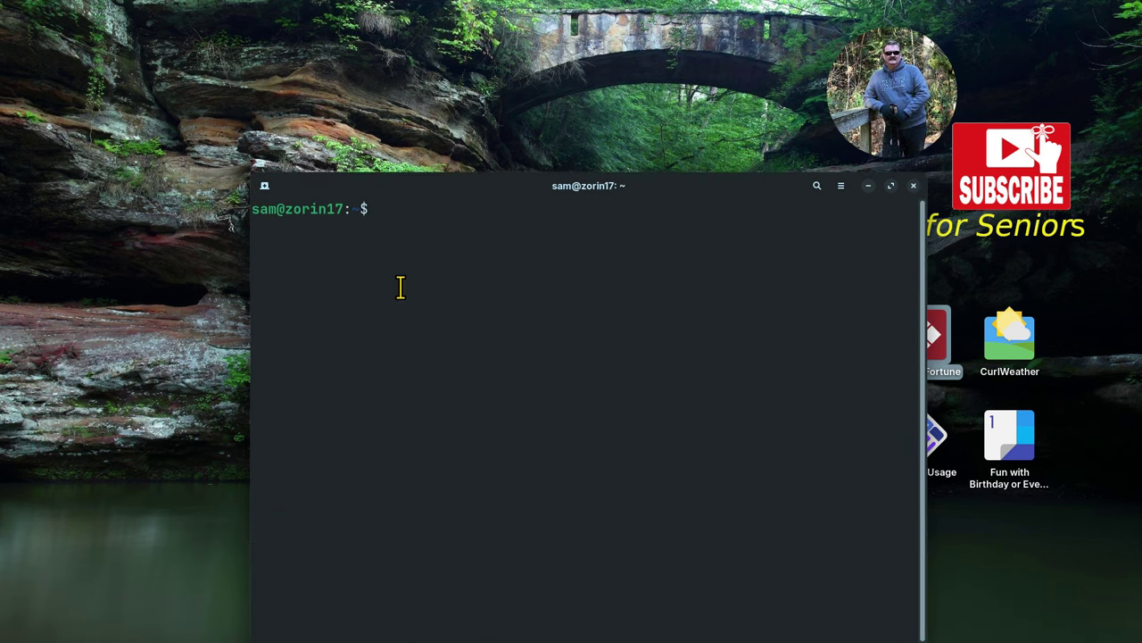
type("free")
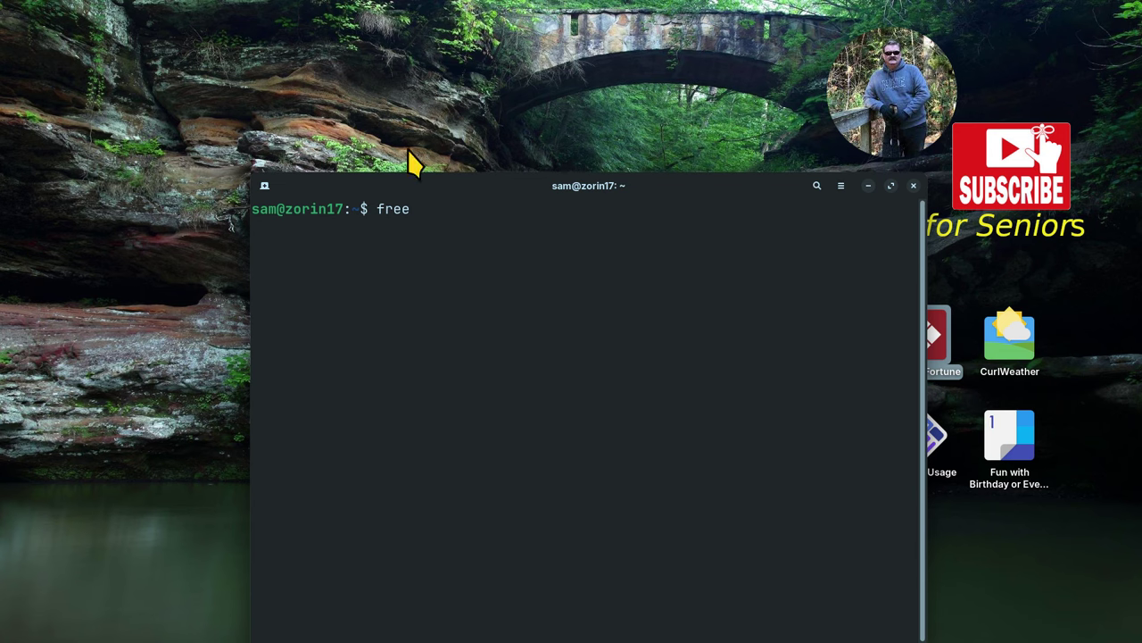
left_click_drag(485, 191, 414, 83)
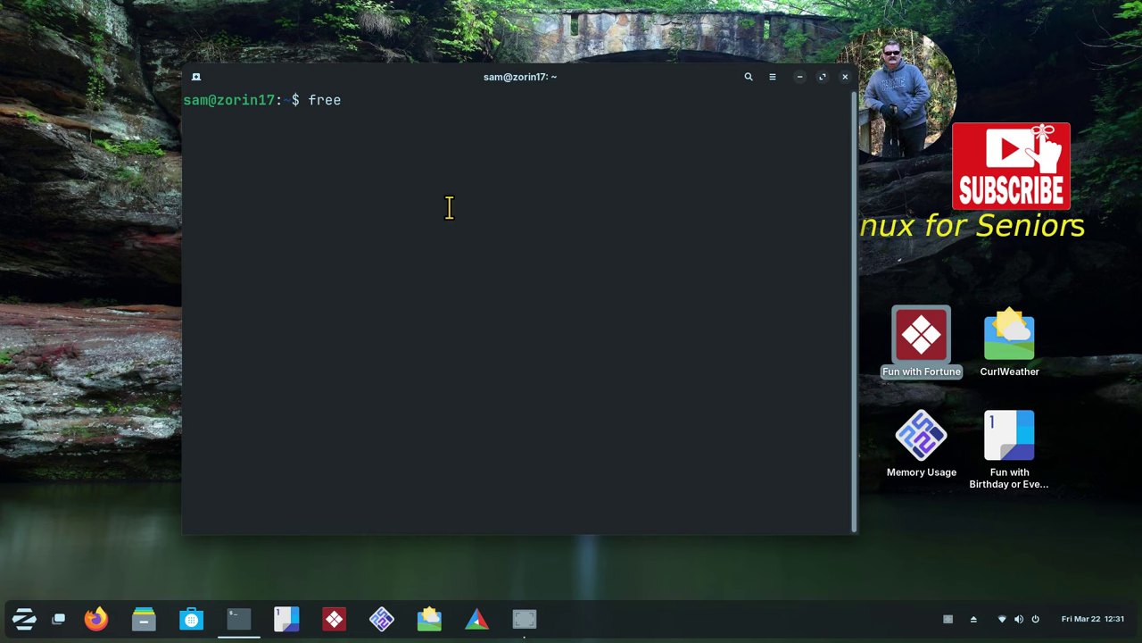
key("Return")
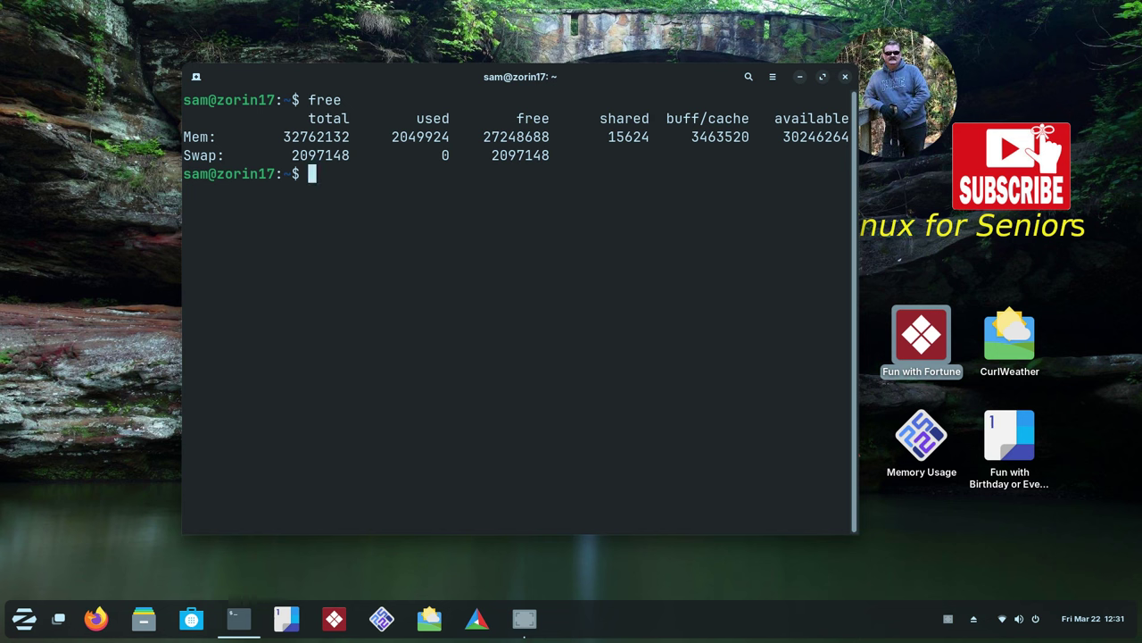
Run "free -h" and launch the Memory Usage script to compare its output.
type("free -h")
key("Return")
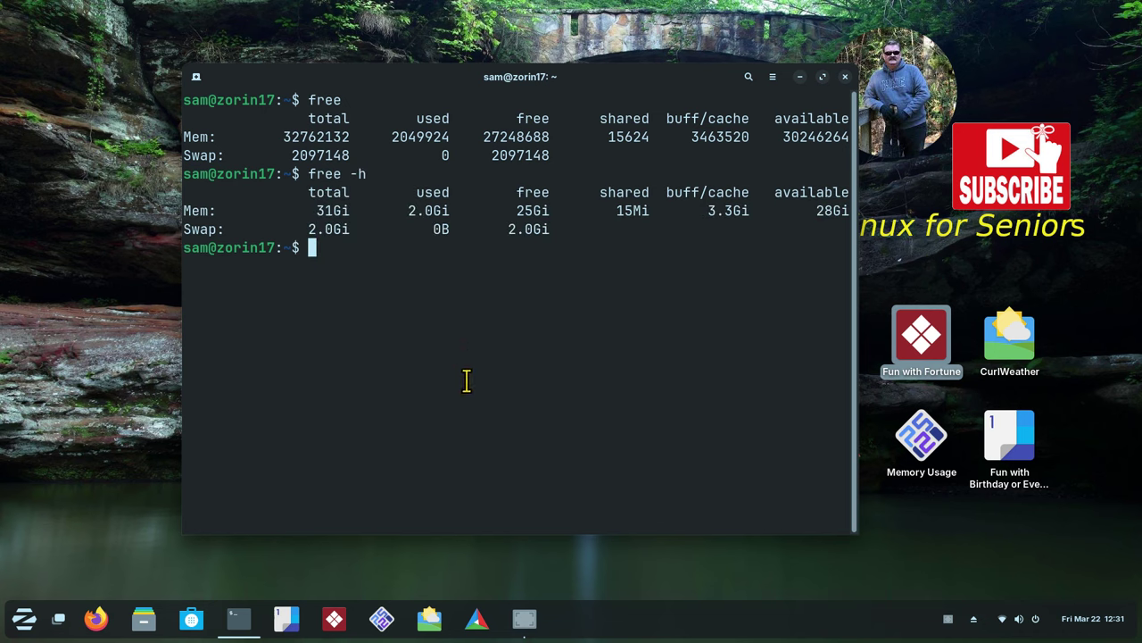
left_click(382, 617)
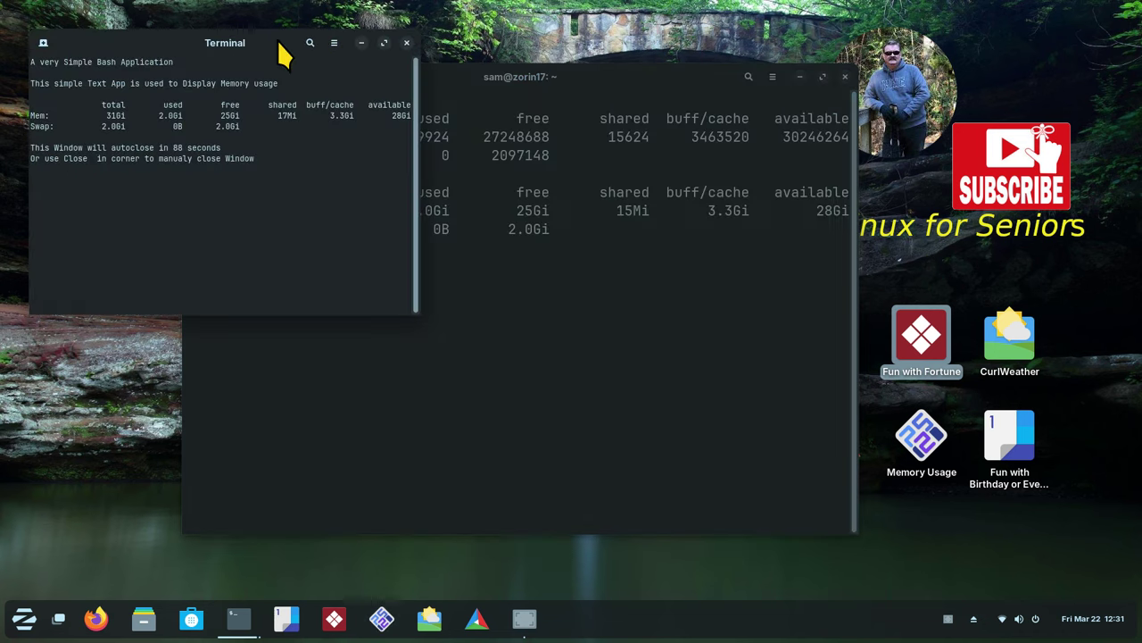
Place the Memory Usage script window below the terminal's free output, highlight its used memory value and enlarge its text by four zoom levels.
left_click_drag(280, 45, 625, 290)
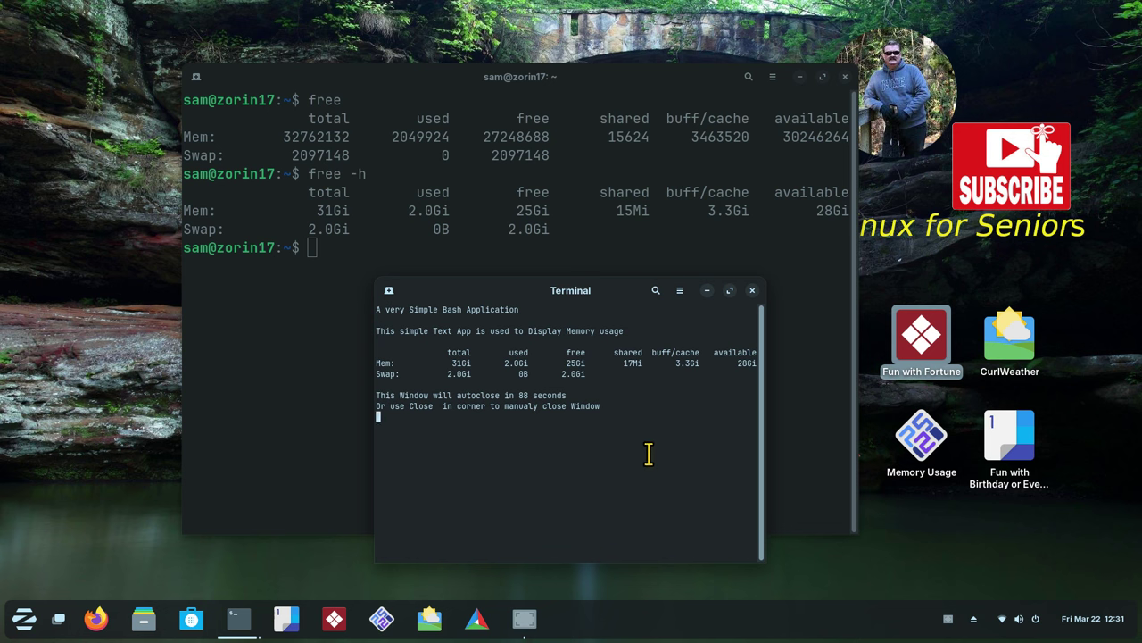
left_click_drag(500, 362, 530, 363)
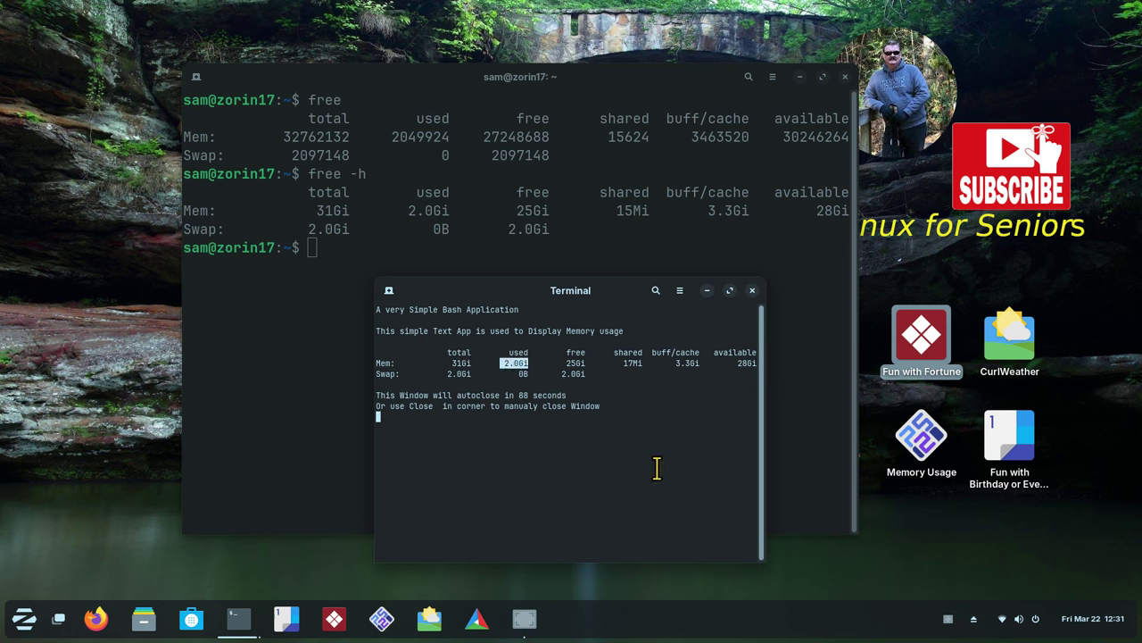
key("ctrl+plus")
key("ctrl+plus")
key("ctrl+plus")
key("ctrl+plus")
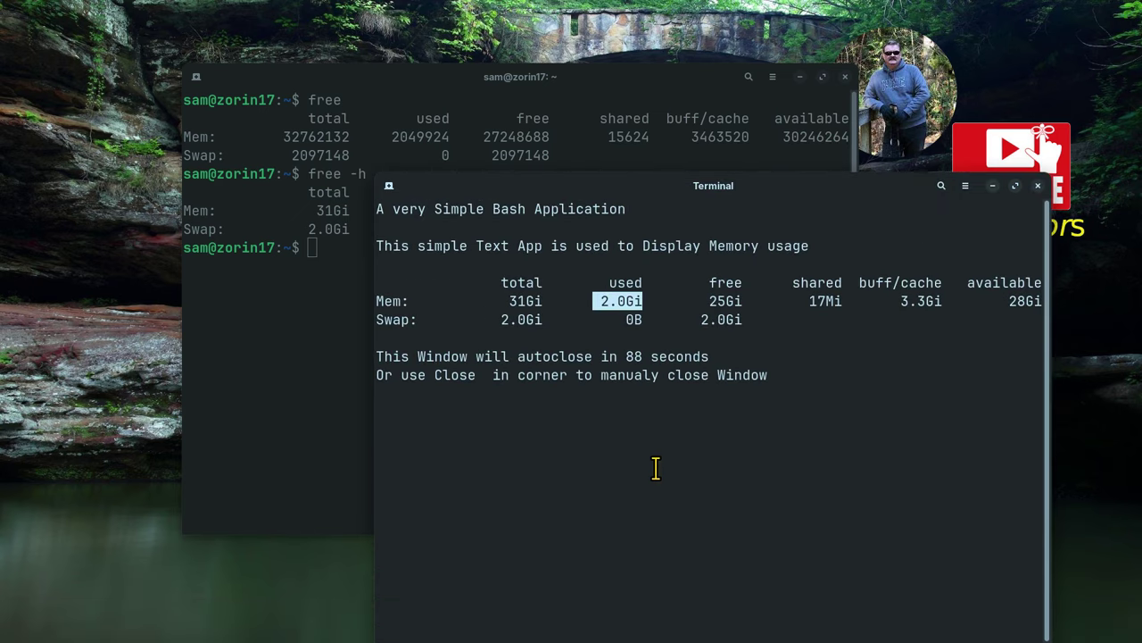
left_click_drag(453, 186, 383, 306)
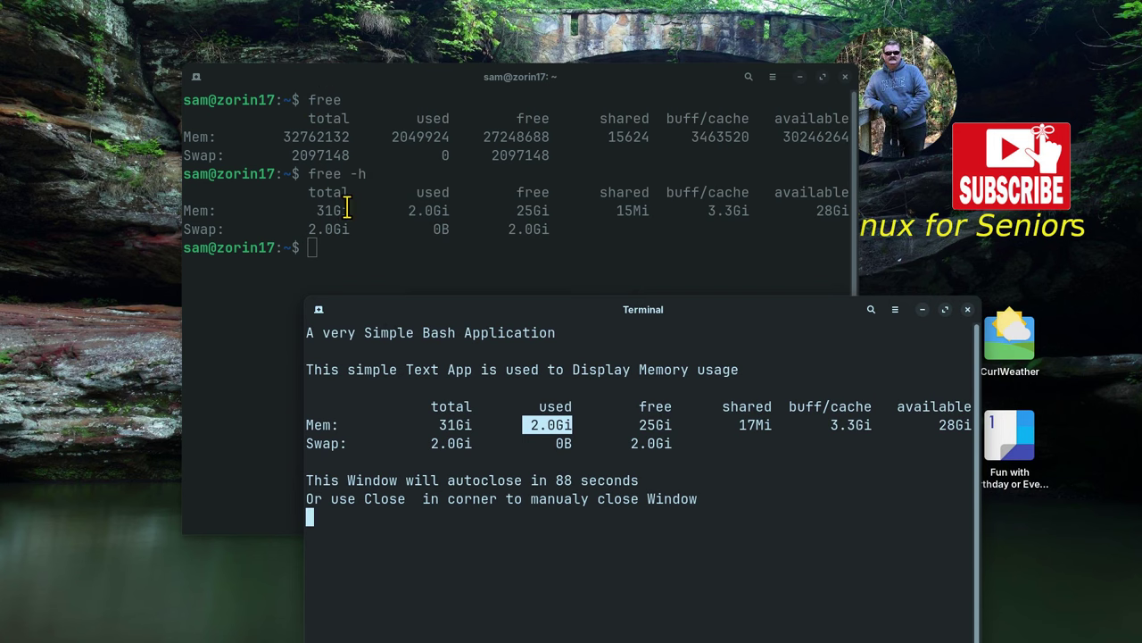
Highlight the memory and swap values from the plain free command, clear the selection and open the manual page with "man free".
left_click_drag(276, 135, 832, 150)
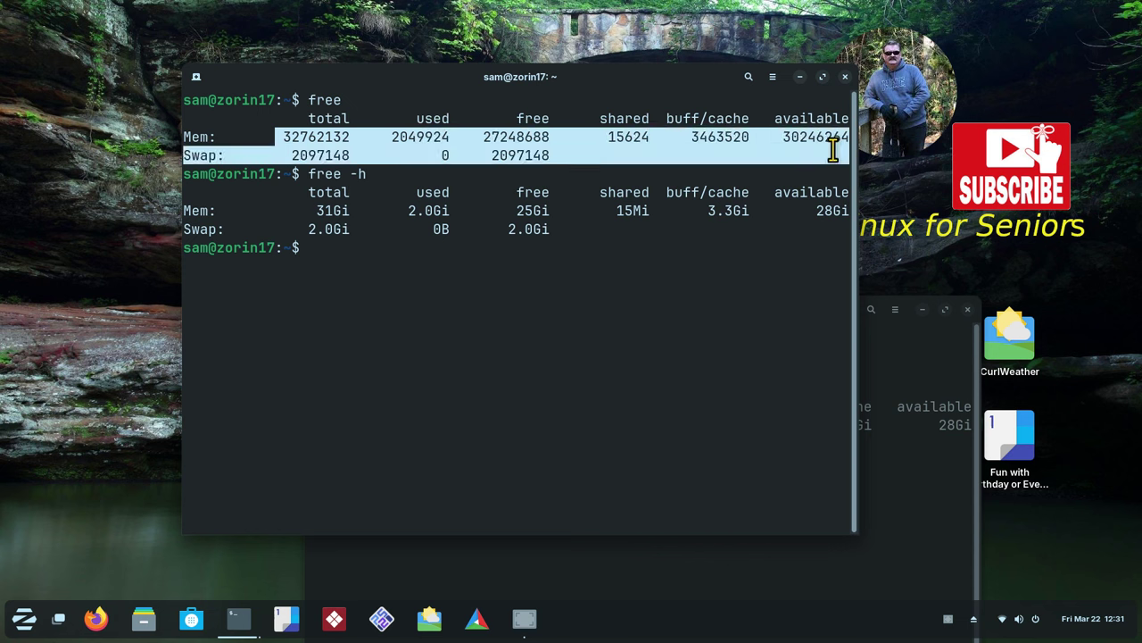
left_click(653, 316)
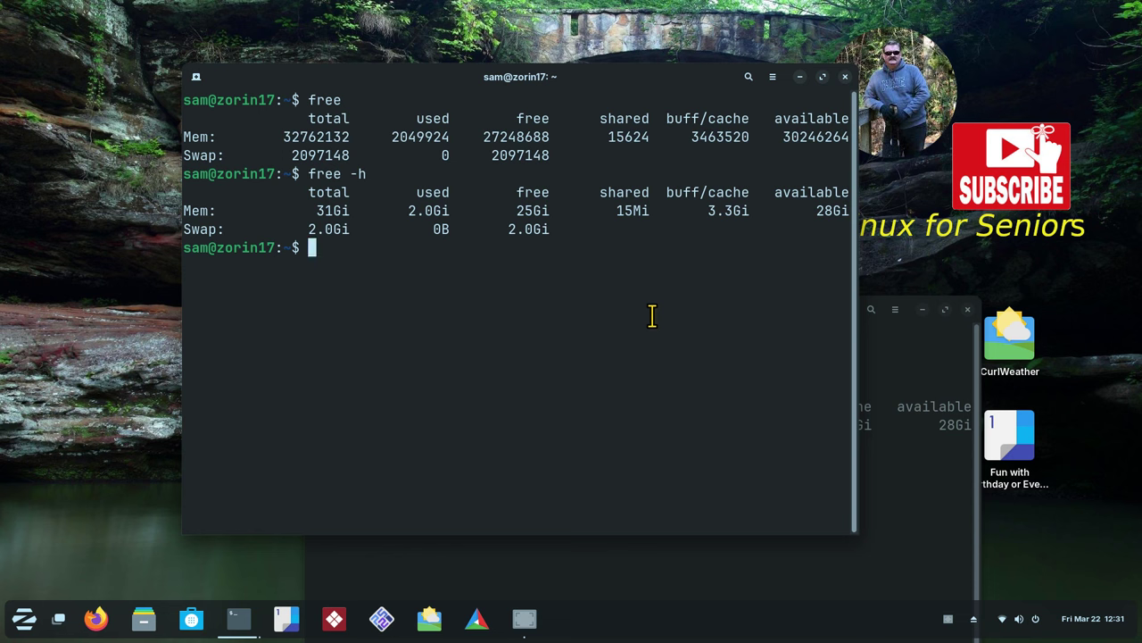
type("man fr")
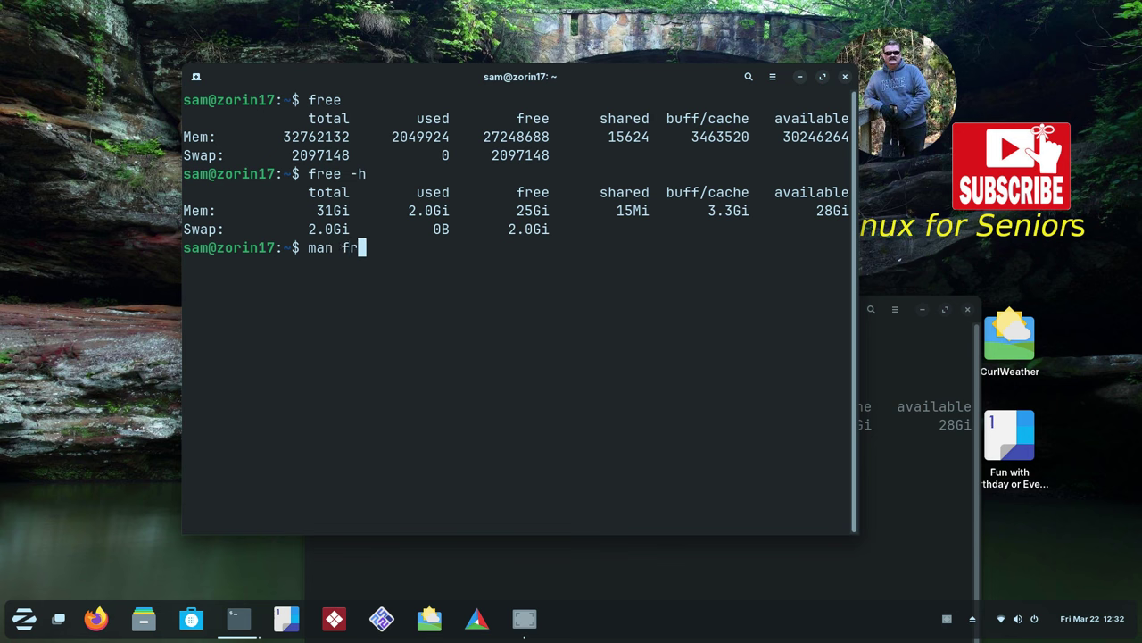
type("ee")
key("Return")
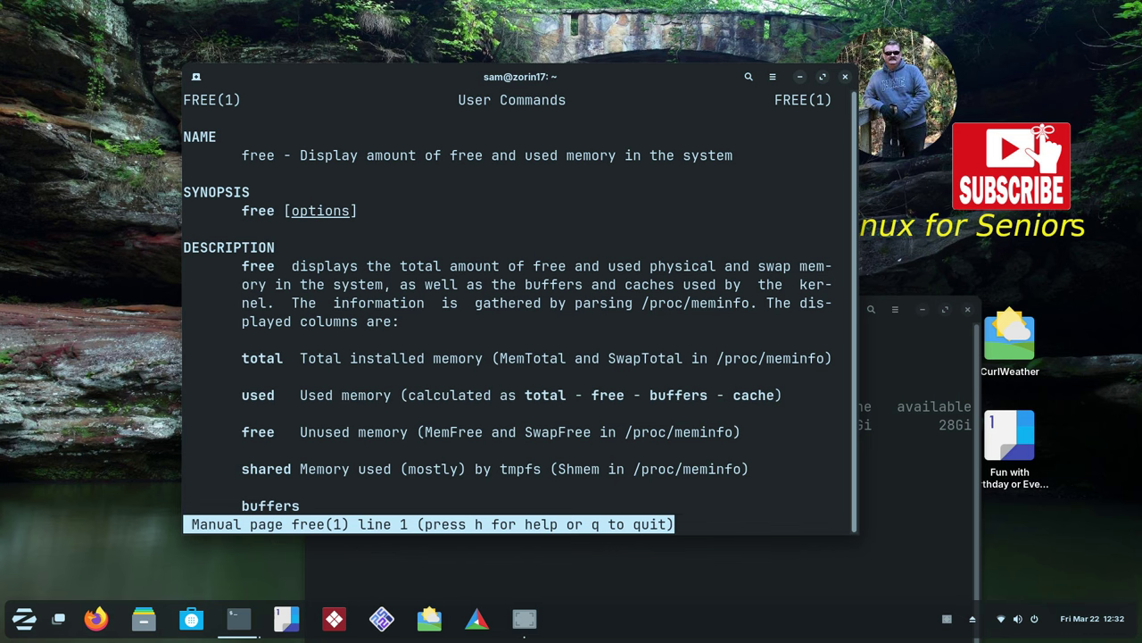
Close the terminal showing the manual page, move the Memory Usage script window fully into view and close it as well.
left_click(845, 77)
left_click(676, 330)
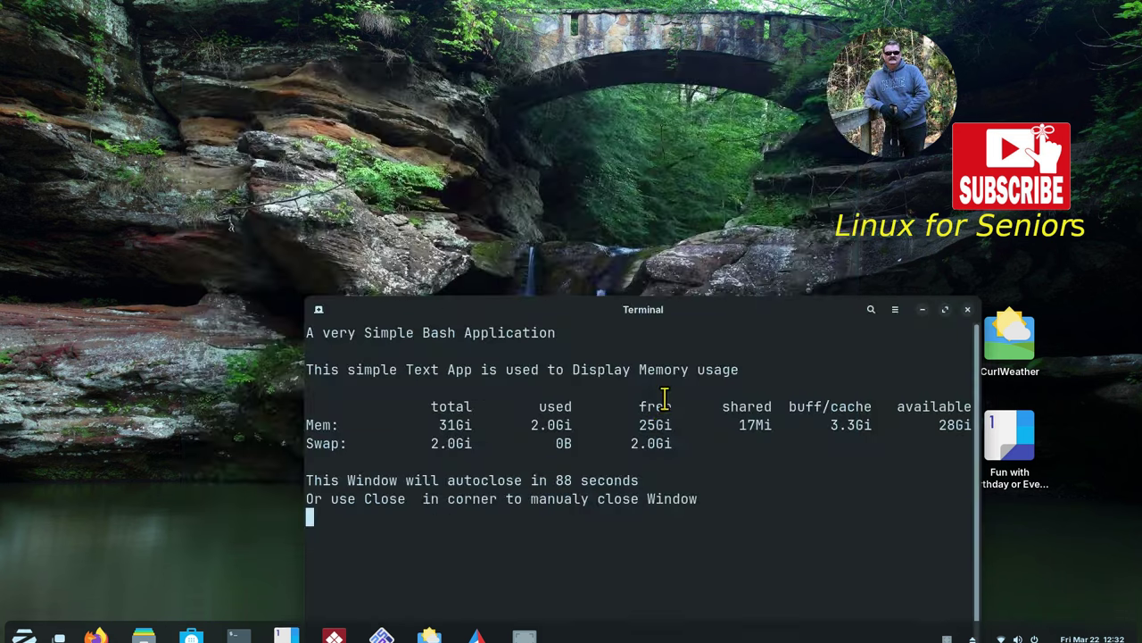
left_click_drag(728, 303, 647, 121)
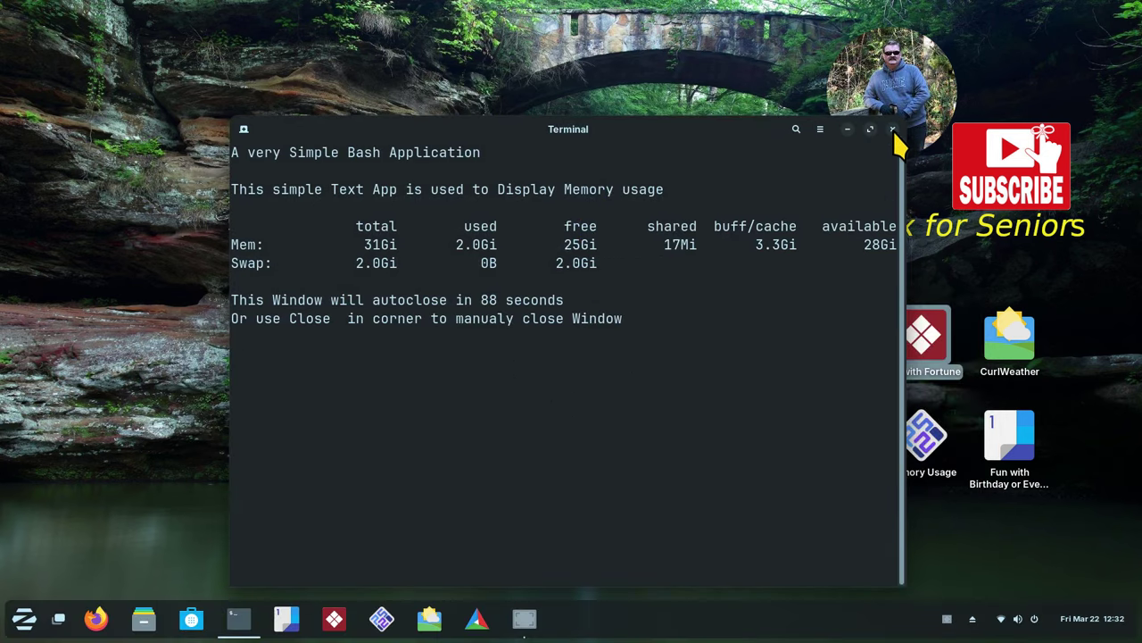
left_click(886, 123)
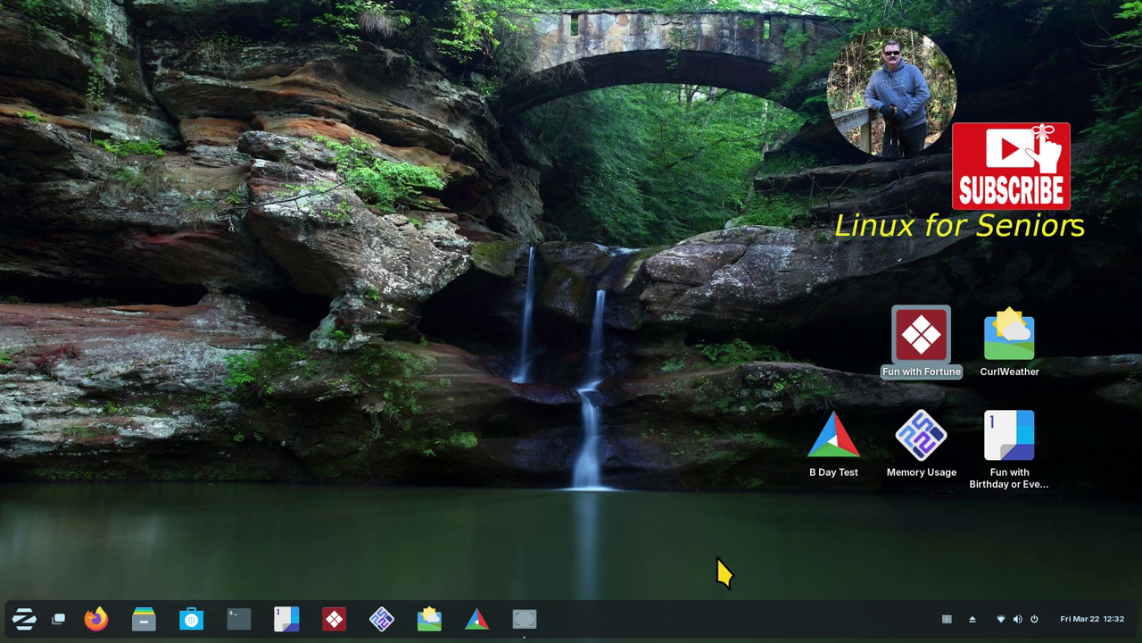